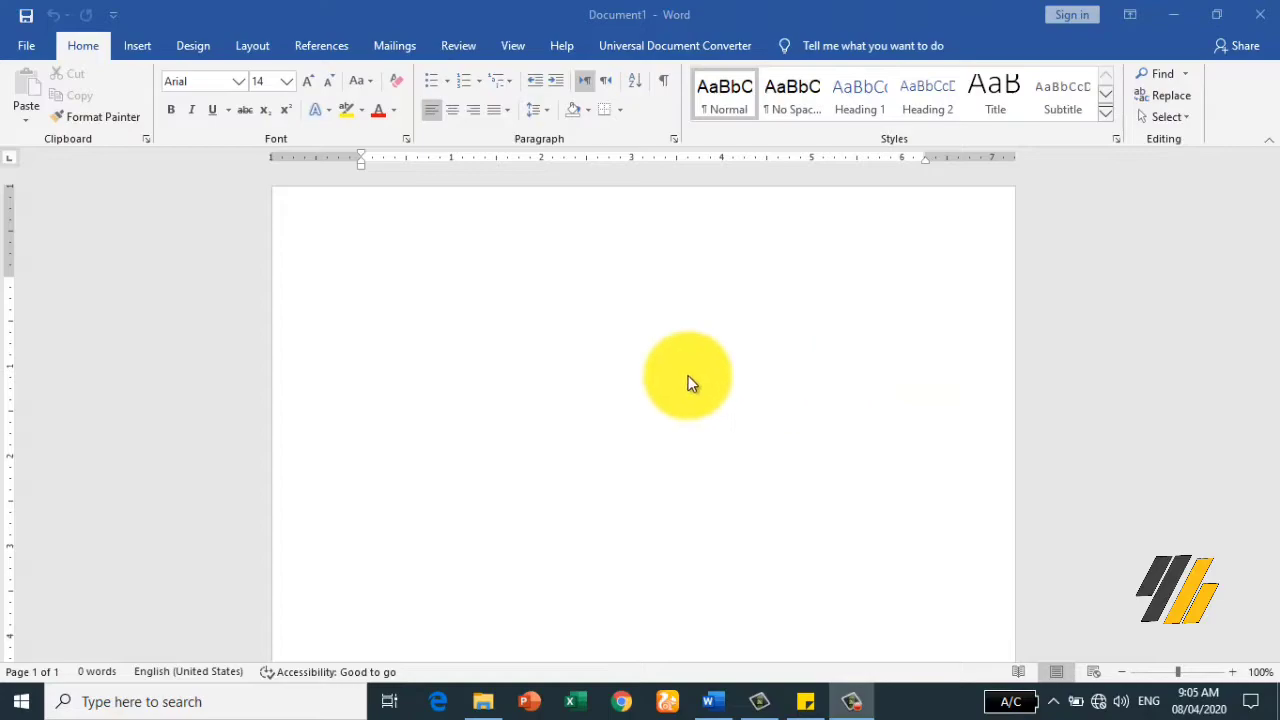
Step: Type the line 'This is test' on the empty page and select it
click(490, 316)
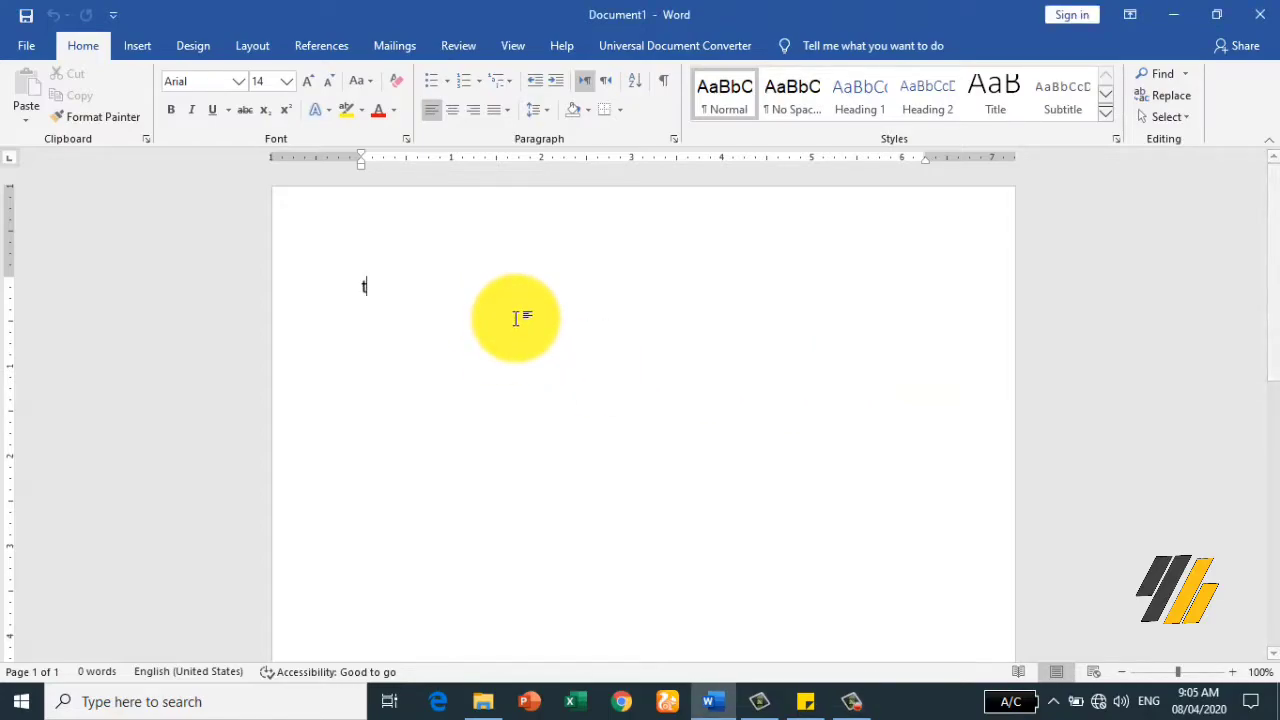
text(this)
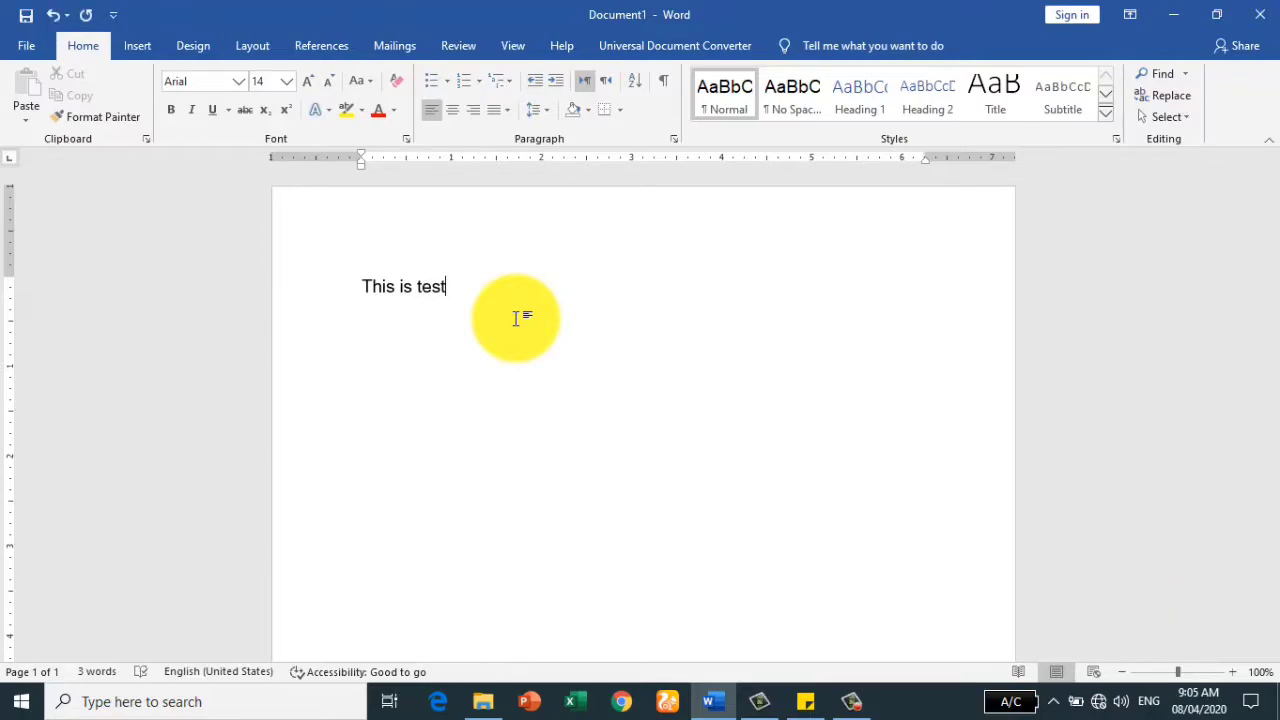
drag(363, 288, 461, 289)
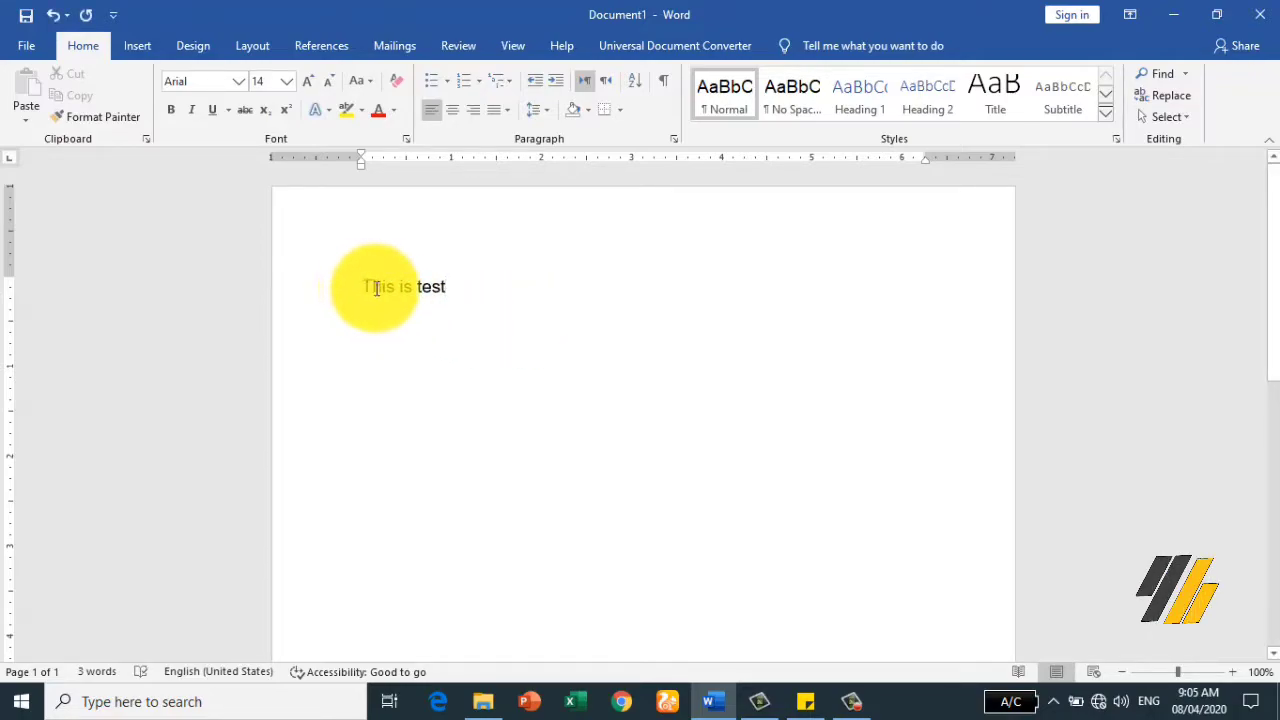
Step: Grow and shrink the line's font size, then set it to 36 pt
click(310, 87)
click(310, 87)
click(310, 87)
click(310, 87)
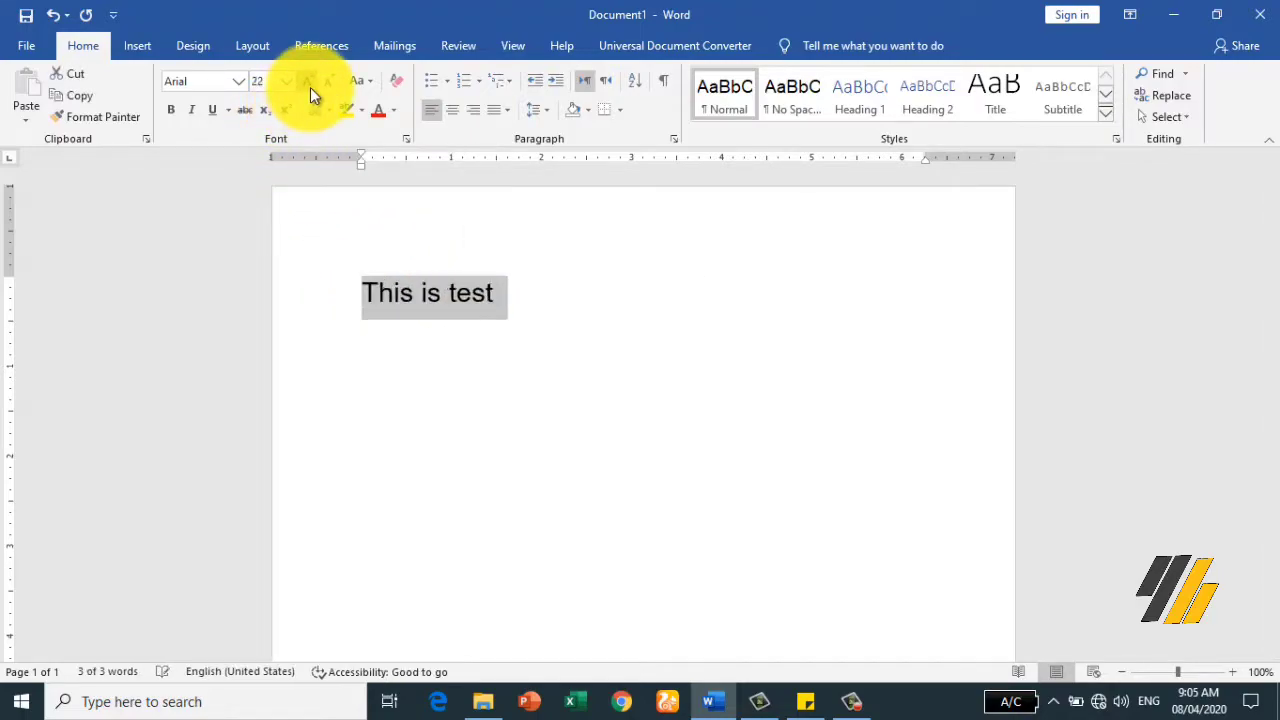
click(310, 87)
click(310, 87)
click(310, 87)
click(310, 87)
click(310, 87)
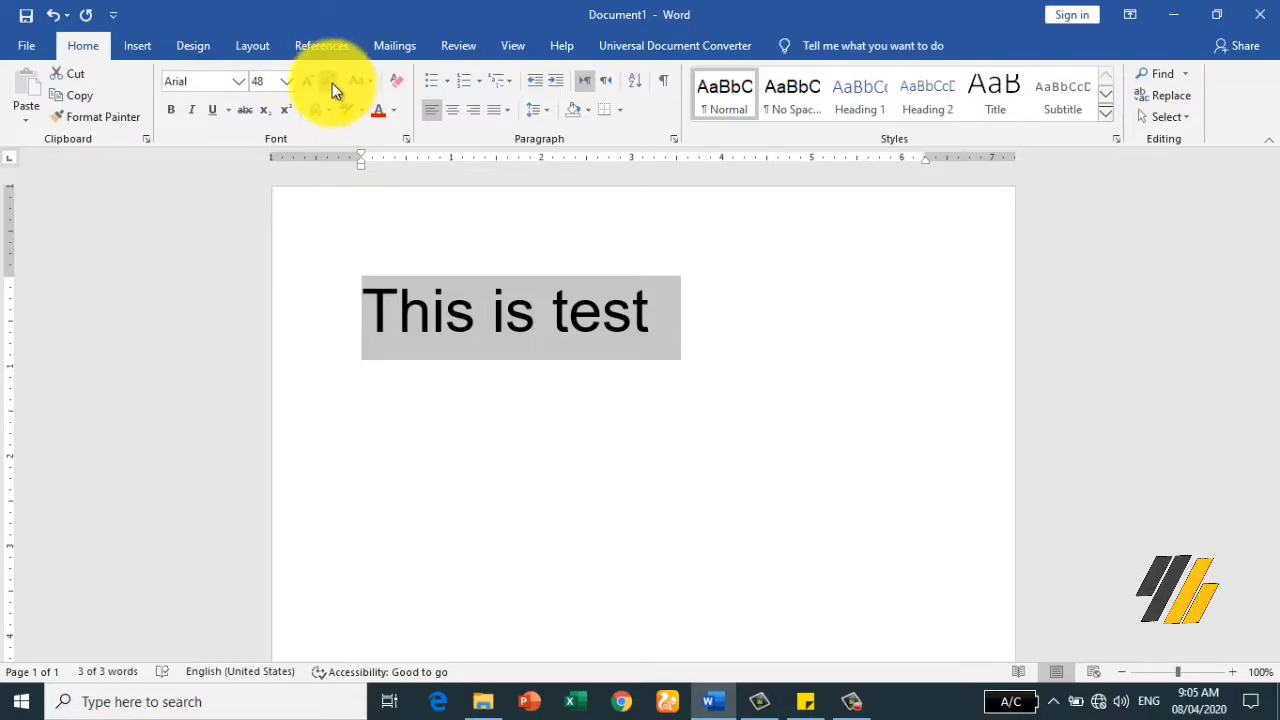
click(332, 83)
click(332, 83)
click(332, 83)
click(332, 83)
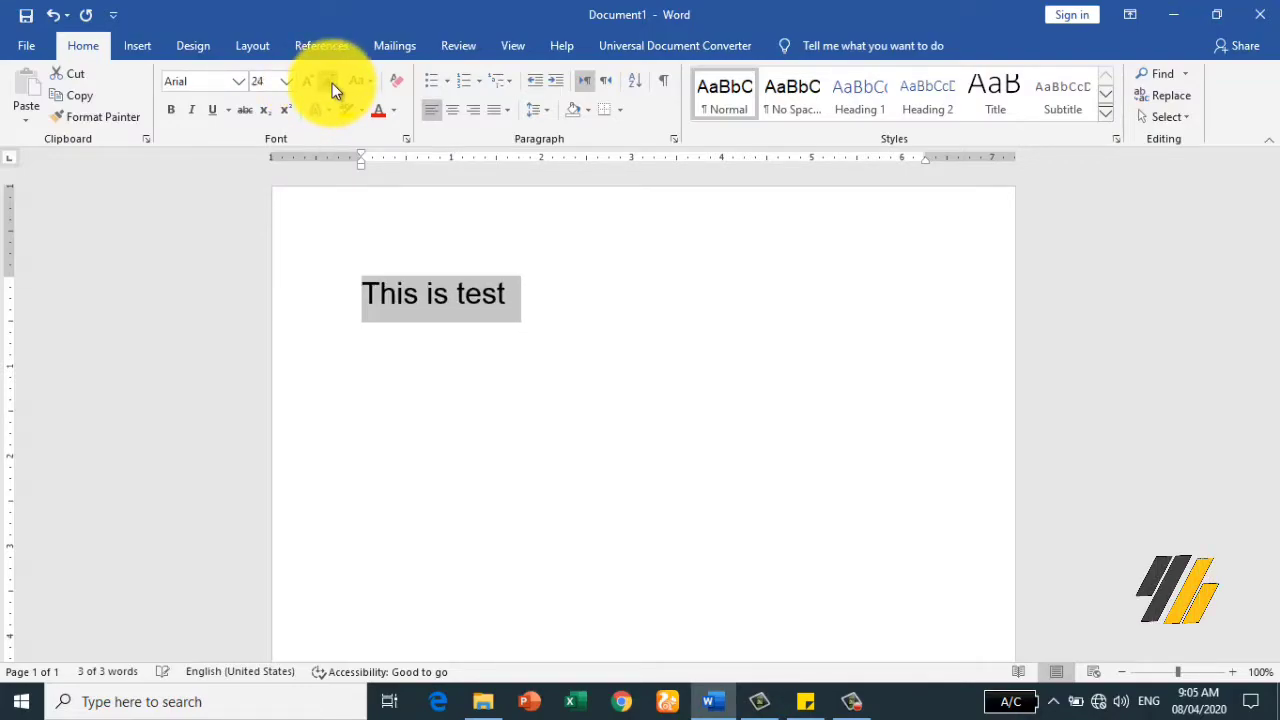
click(332, 83)
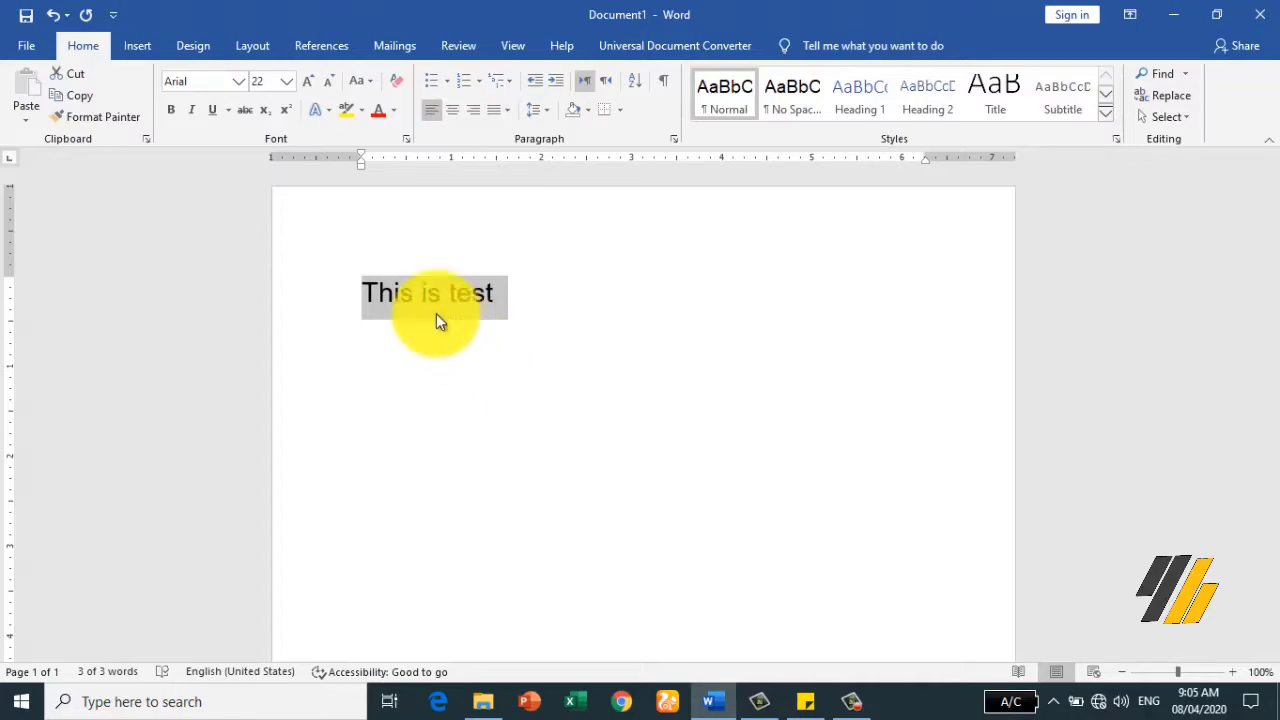
click(285, 84)
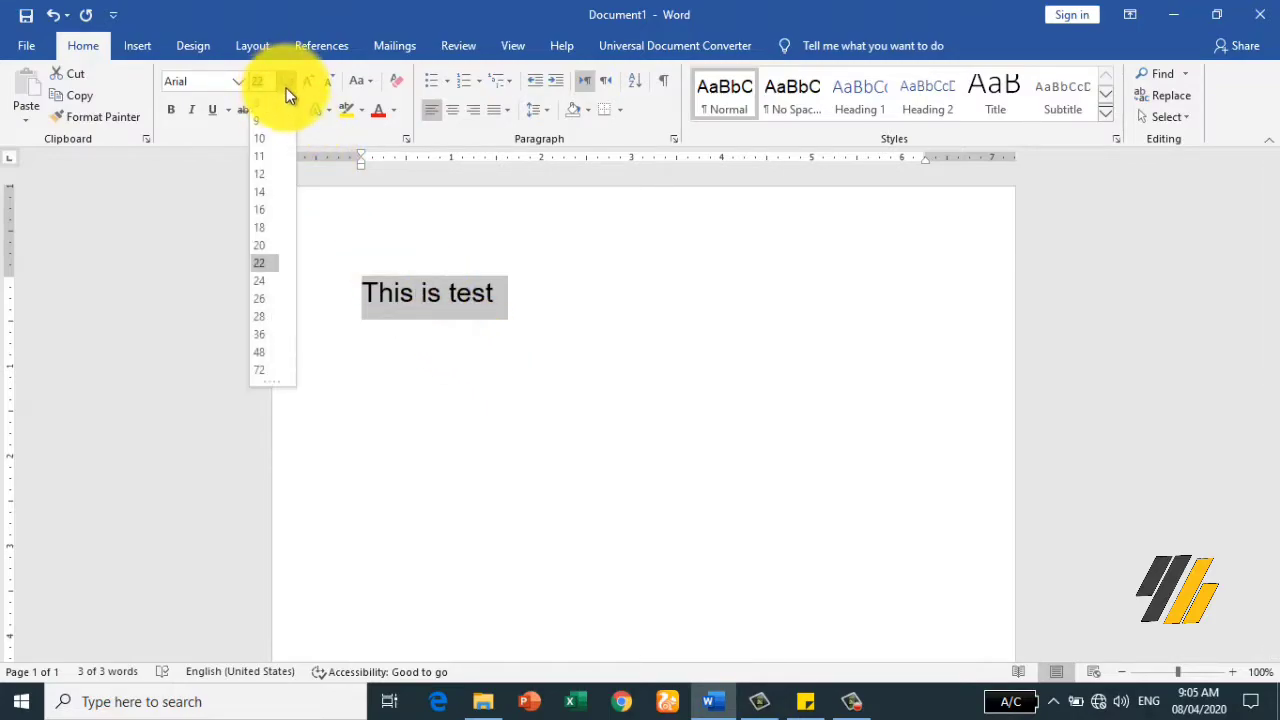
click(264, 336)
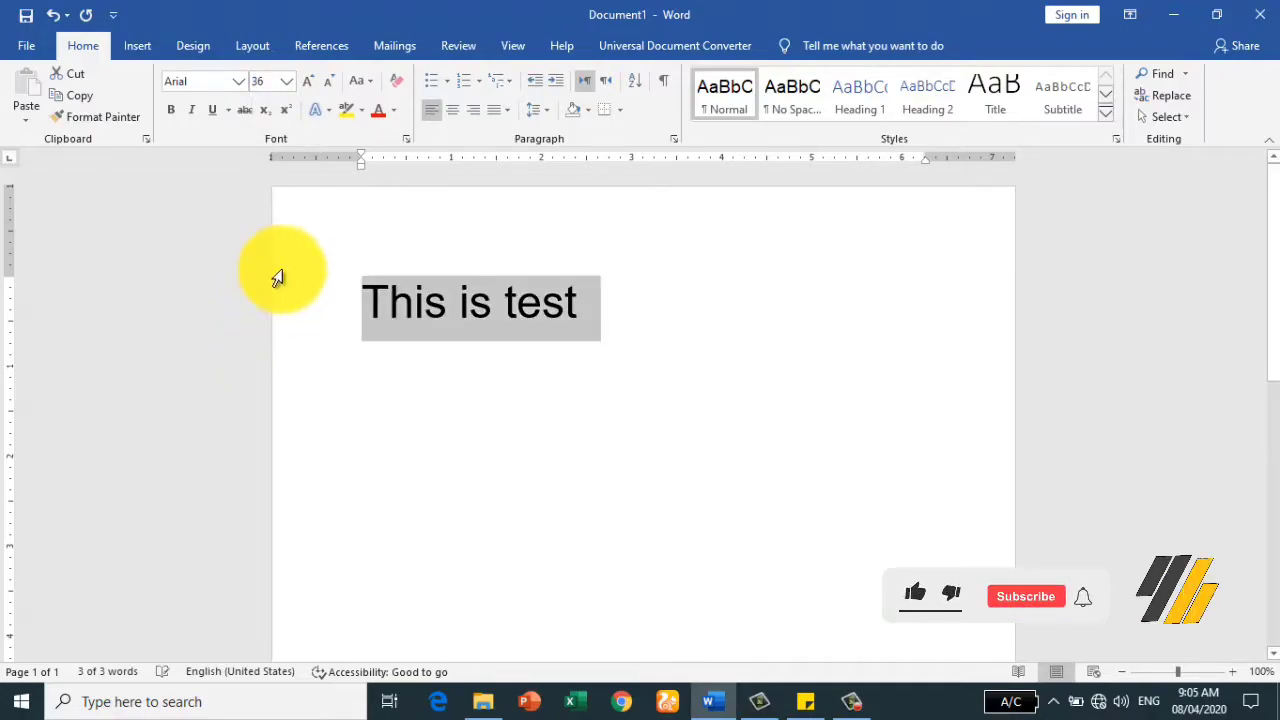
Step: Try Lucida Calligraphy on the line and centre it on the page
click(241, 80)
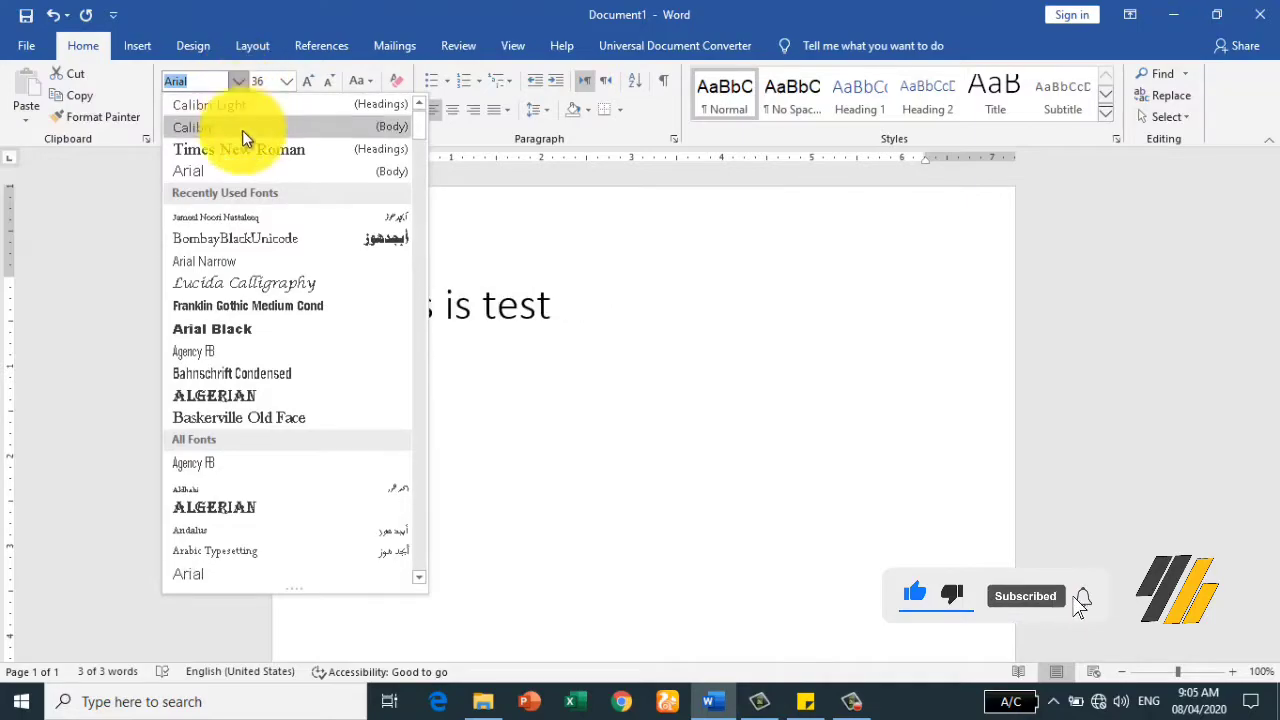
click(252, 287)
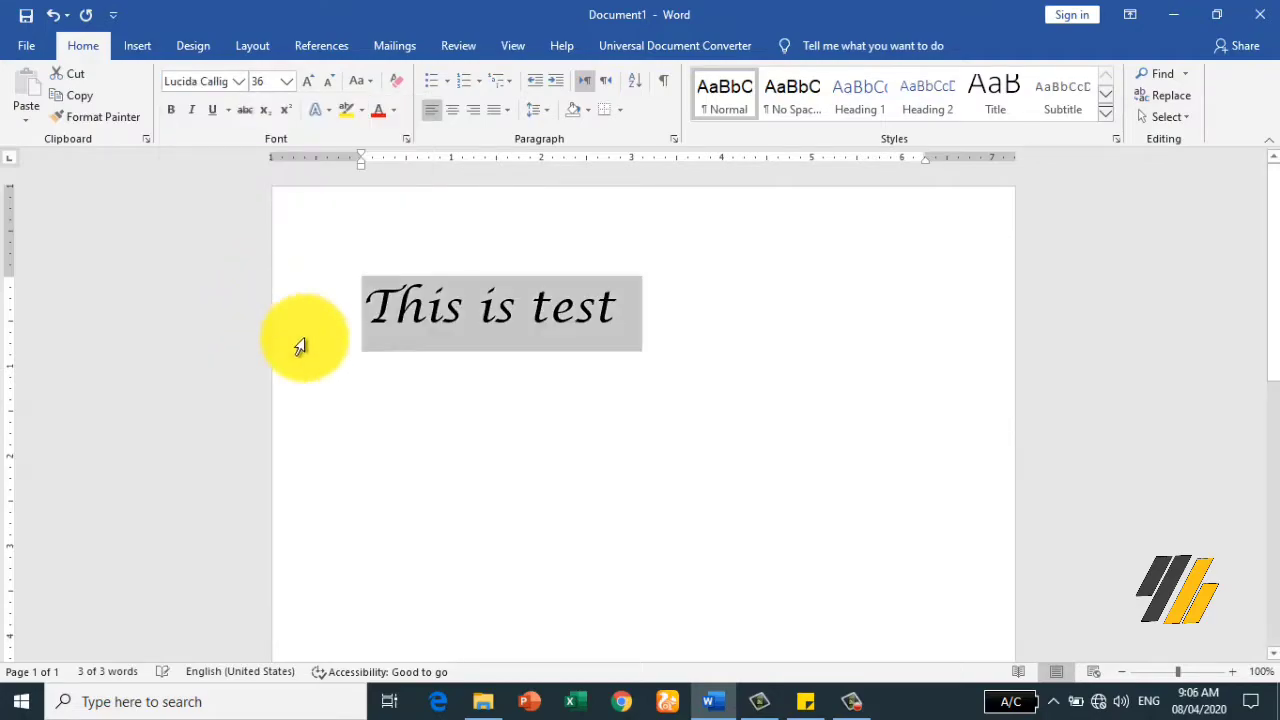
click(373, 309)
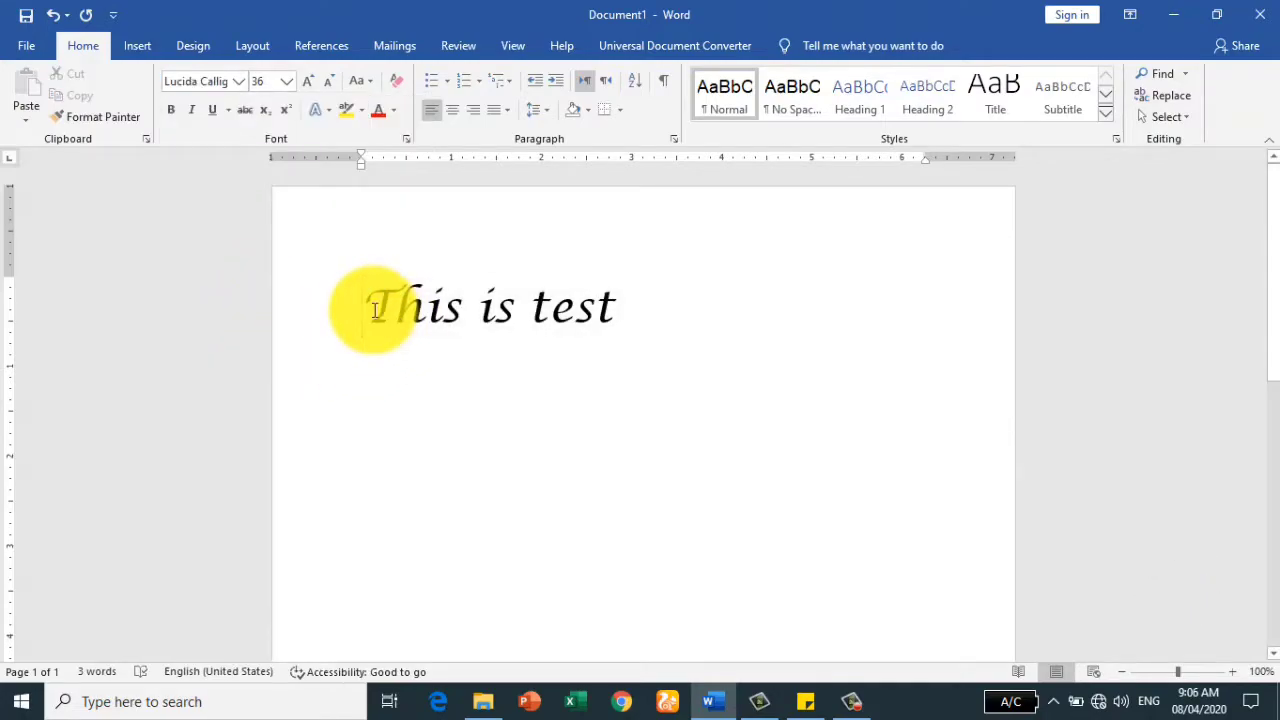
key(Tab)
key(Tab)
key(Tab)
key(Tab)
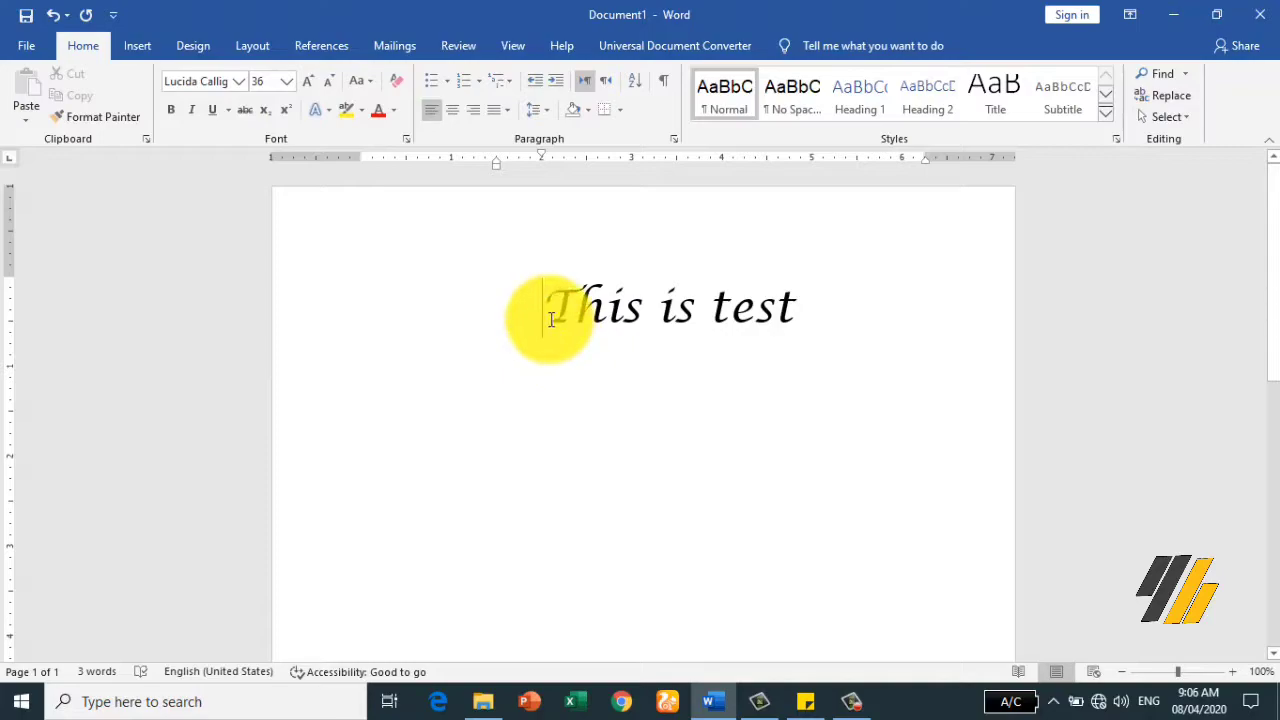
Step: Switch the centred line back to Arial
drag(548, 308, 790, 330)
key(ctrl+c)
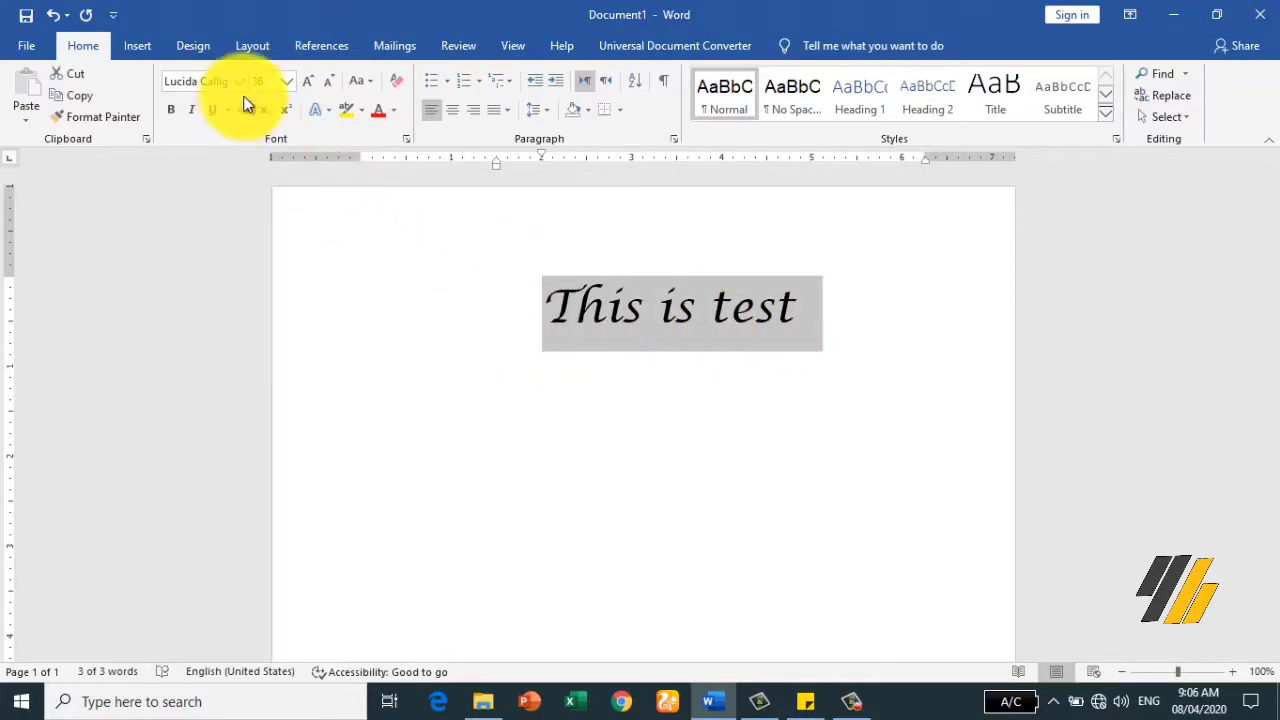
click(242, 84)
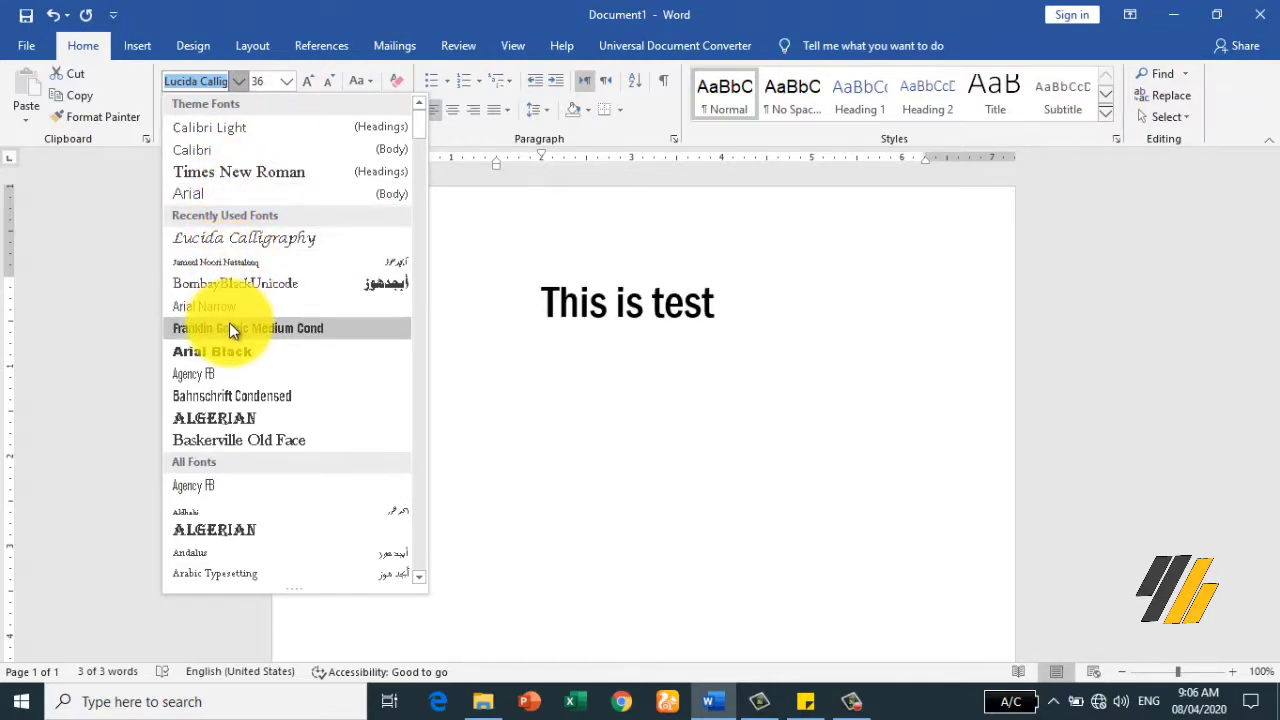
click(245, 200)
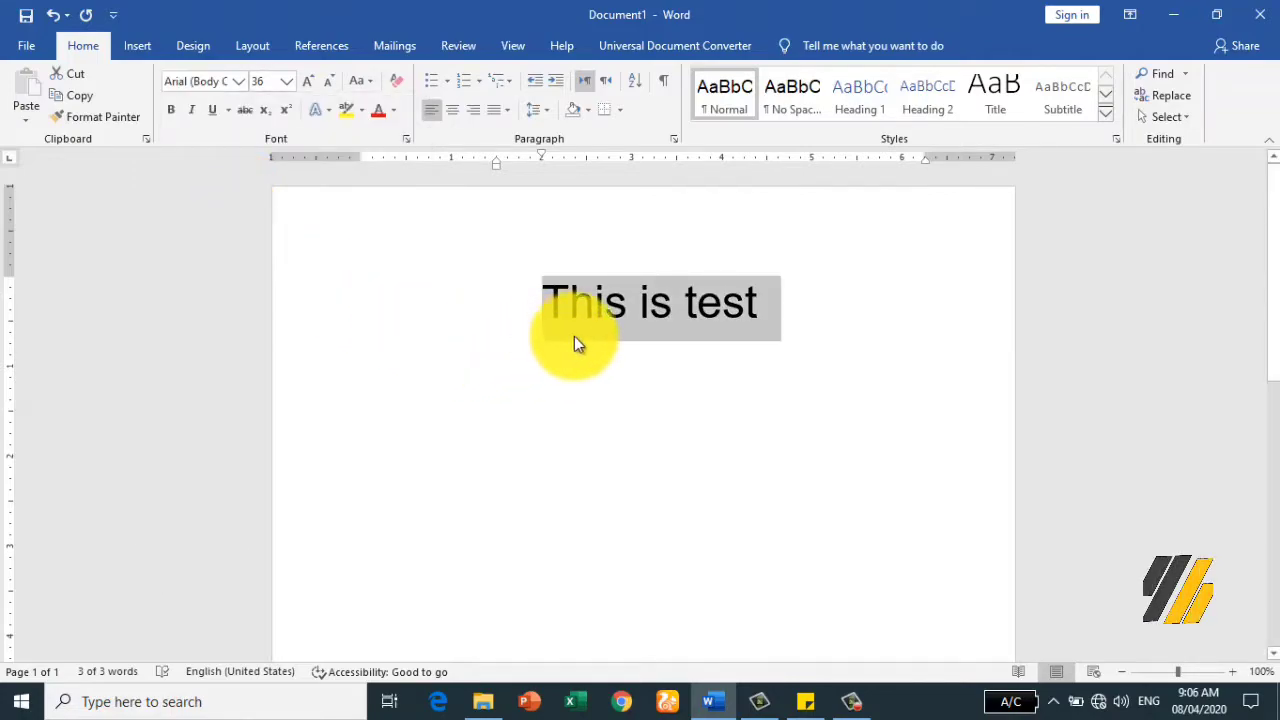
Step: Paste four more copies of the line and set the first line to 18 pt
click(702, 320)
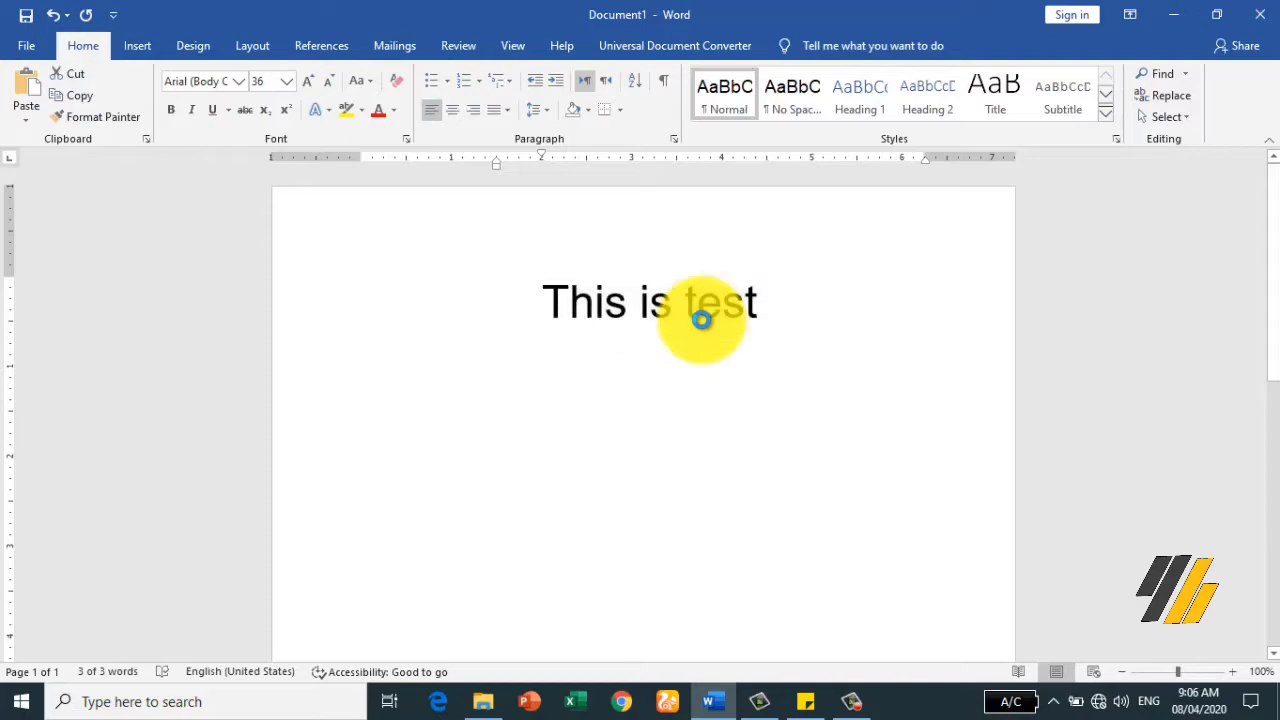
key(ctrl+v)
key(ctrl+v)
key(ctrl+v)
key(ctrl+v)
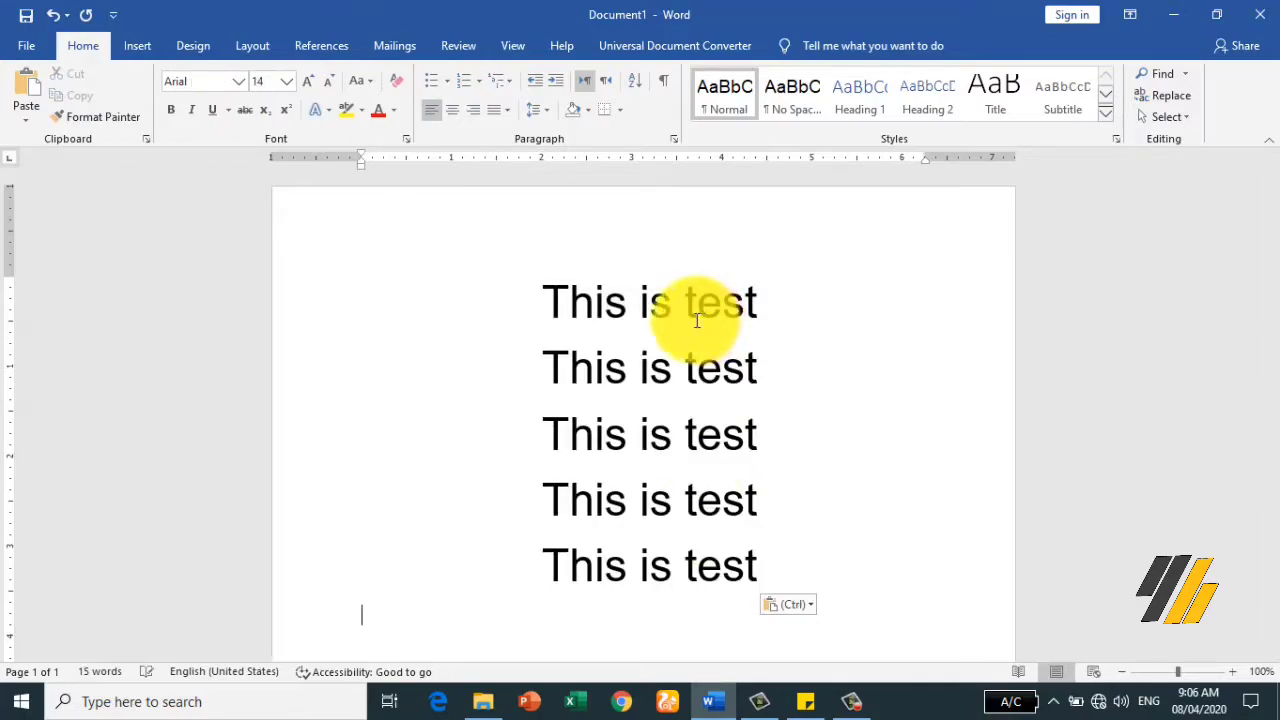
drag(543, 303, 763, 307)
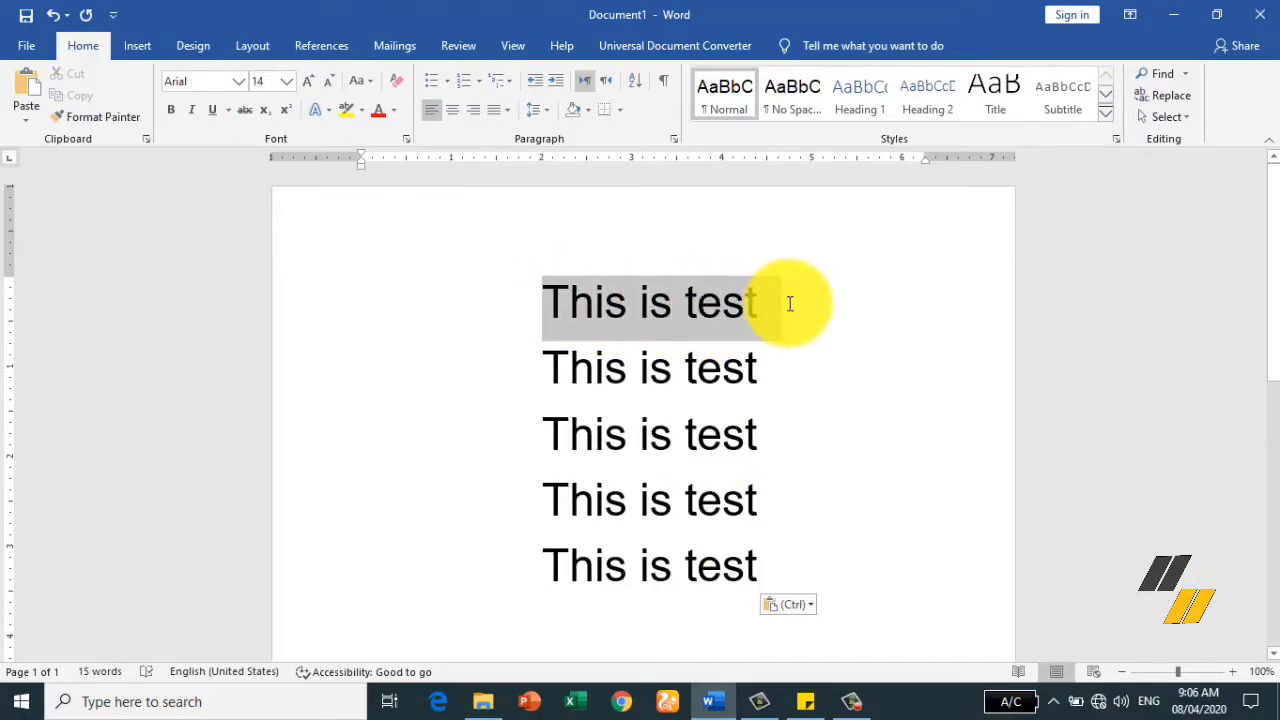
click(331, 82)
click(331, 82)
click(331, 82)
click(331, 82)
click(331, 82)
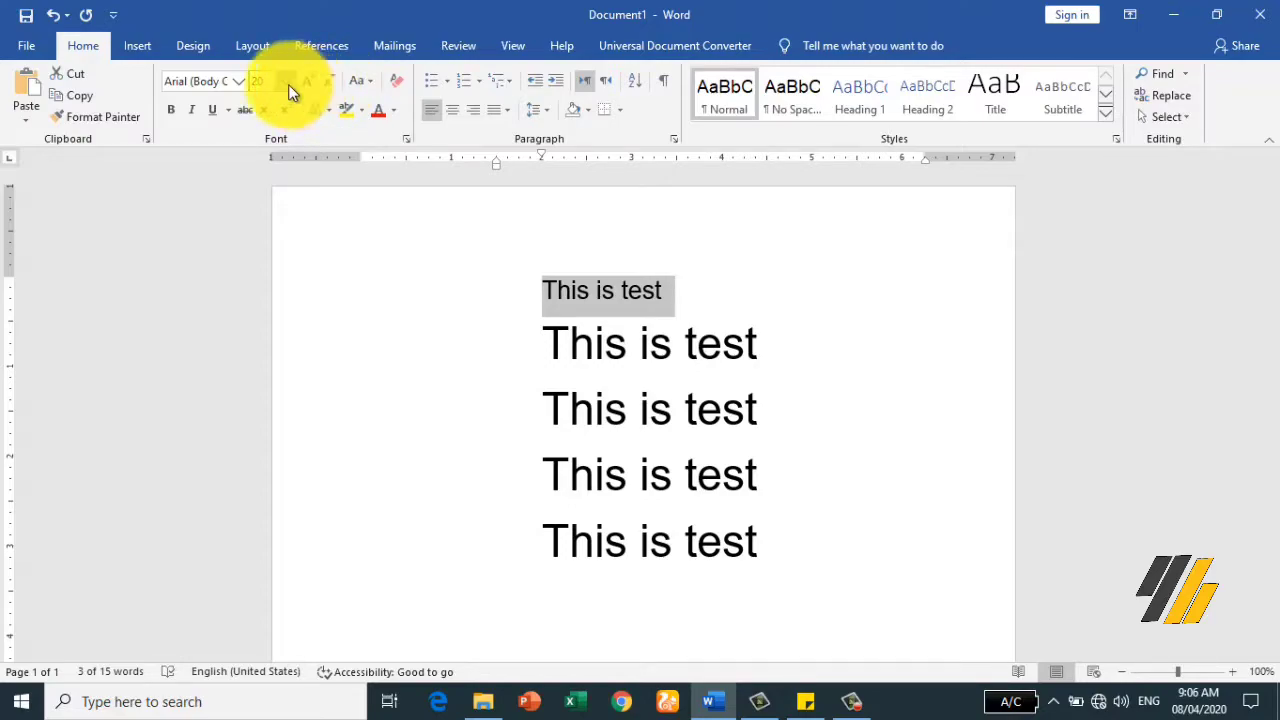
click(288, 84)
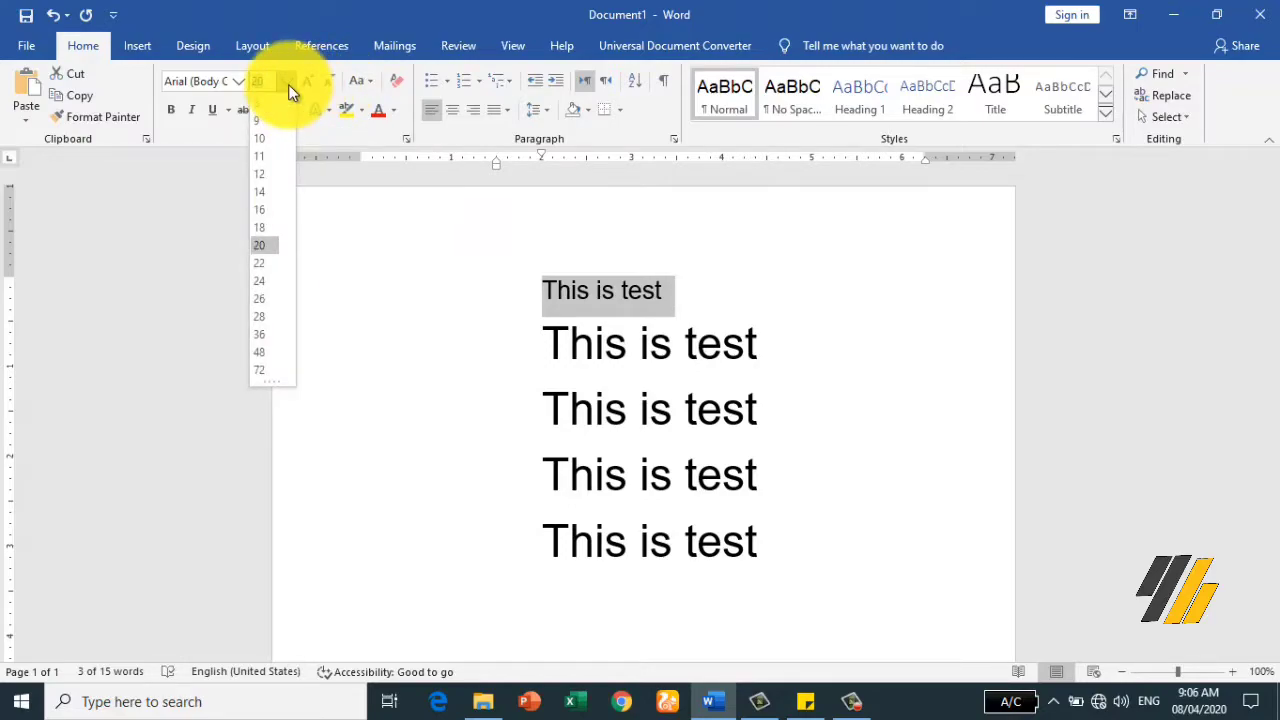
click(269, 234)
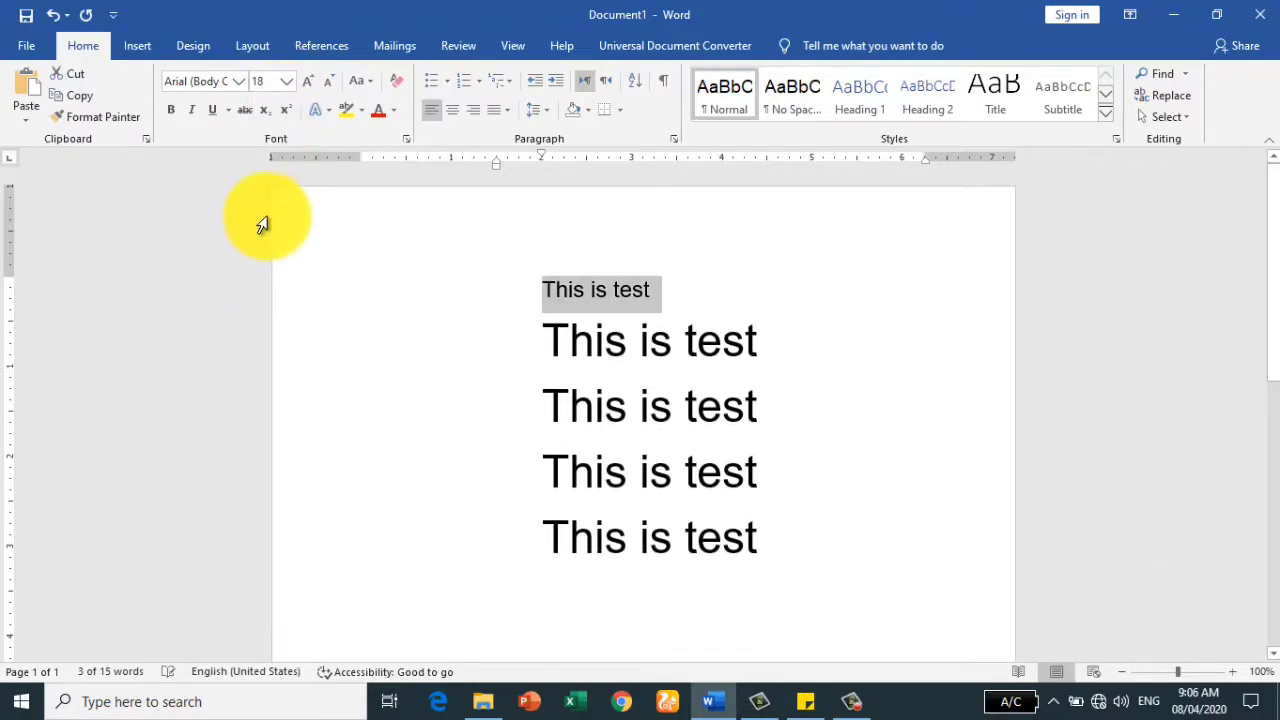
Step: Set the first line in Brush Script MT after briefly trying Lucida Calligraphy
click(243, 86)
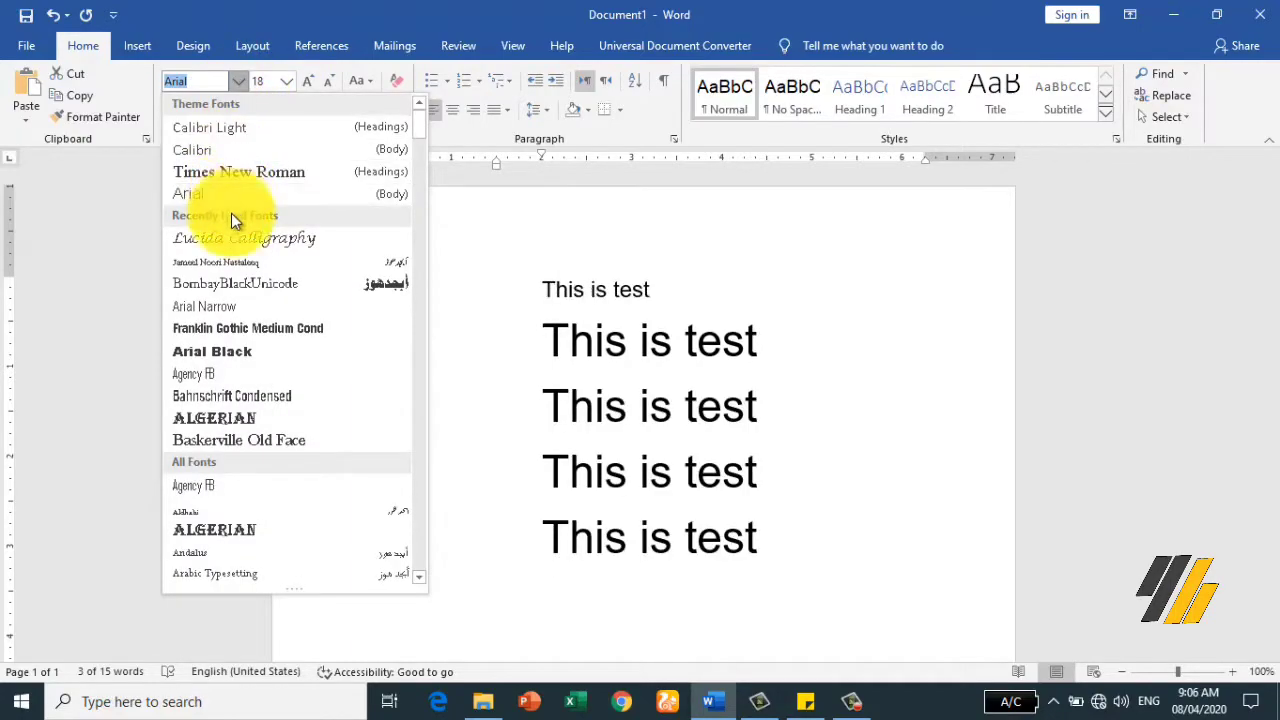
click(231, 240)
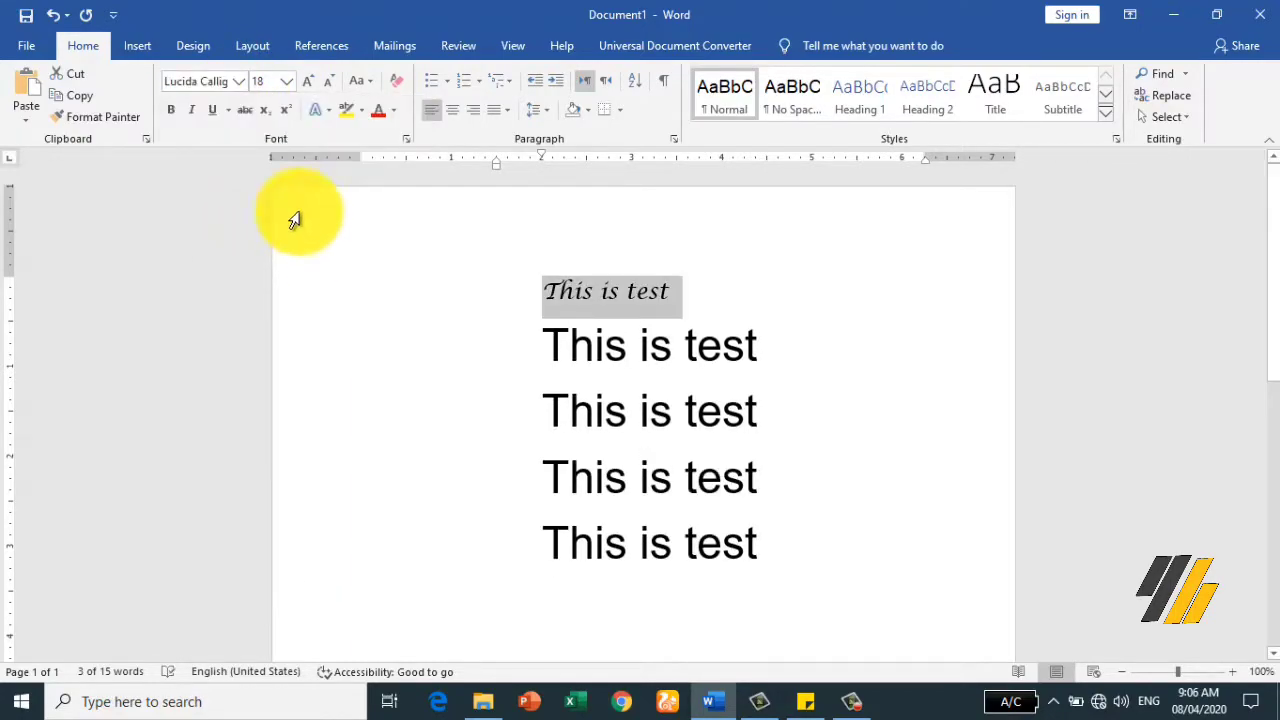
click(243, 89)
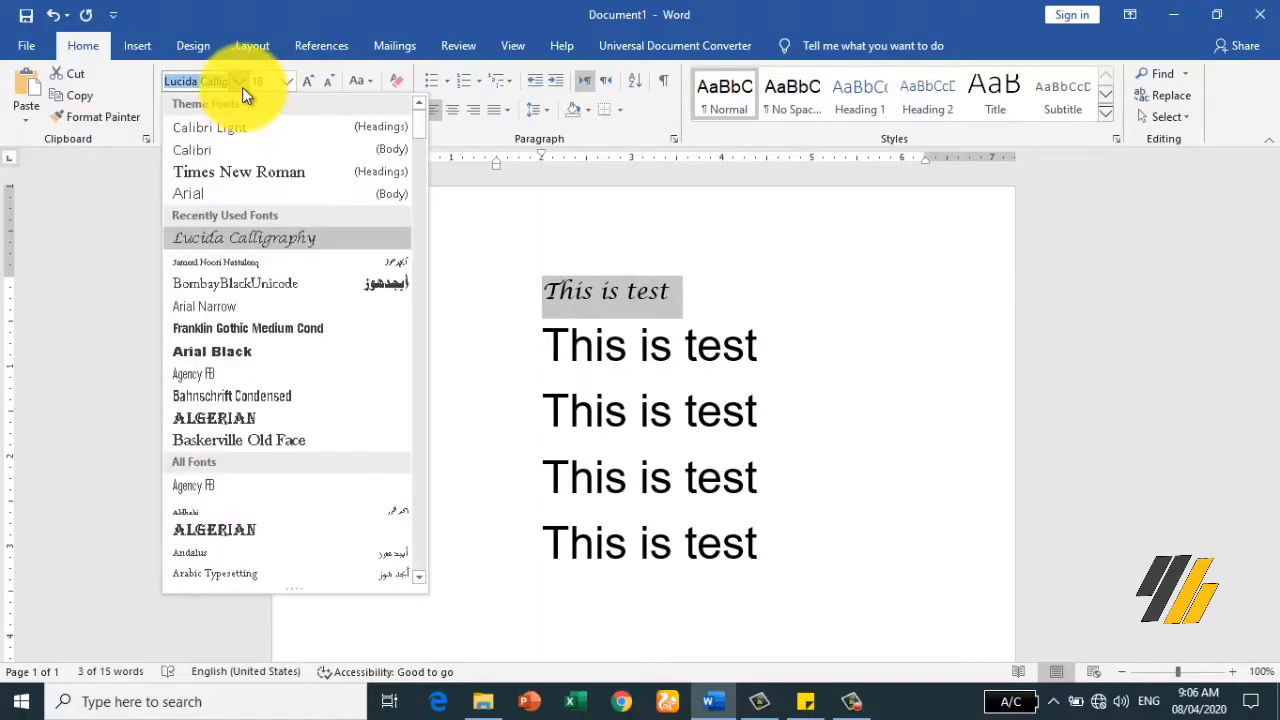
scroll(290, 440, down, 4)
scroll(296, 441, down, 1)
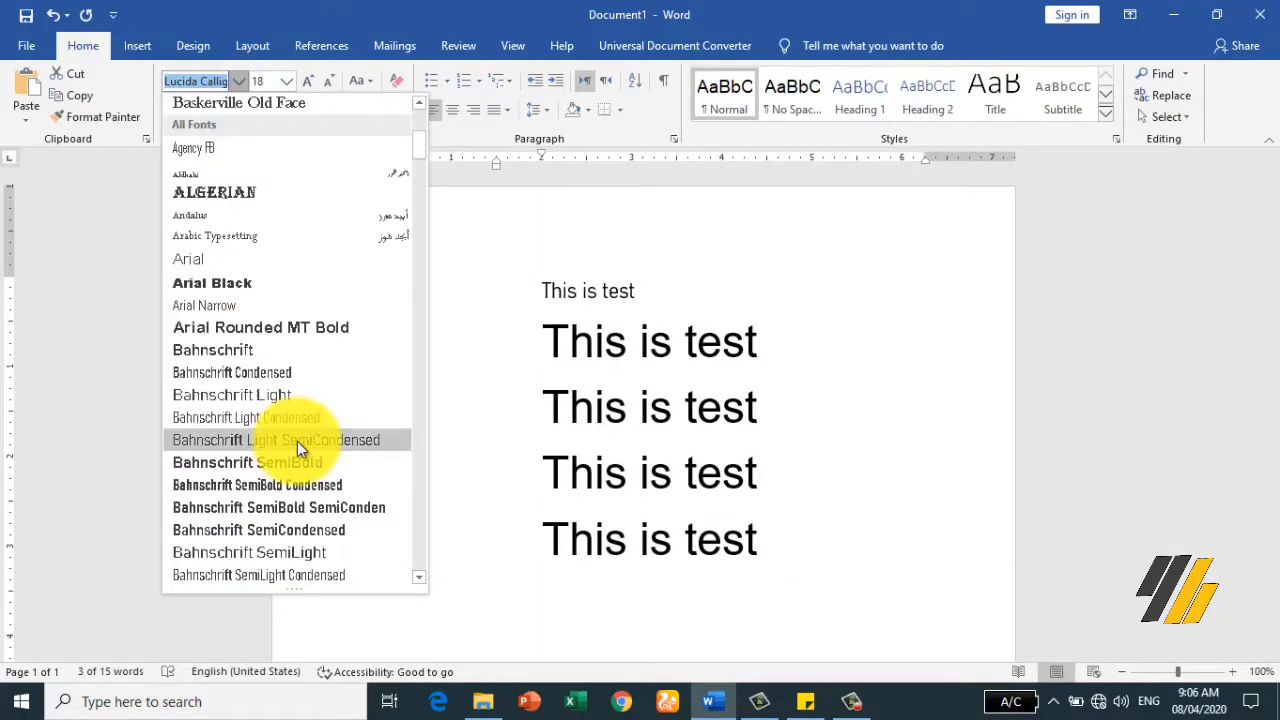
scroll(297, 441, down, 6)
scroll(298, 430, down, 3)
scroll(292, 390, down, 1)
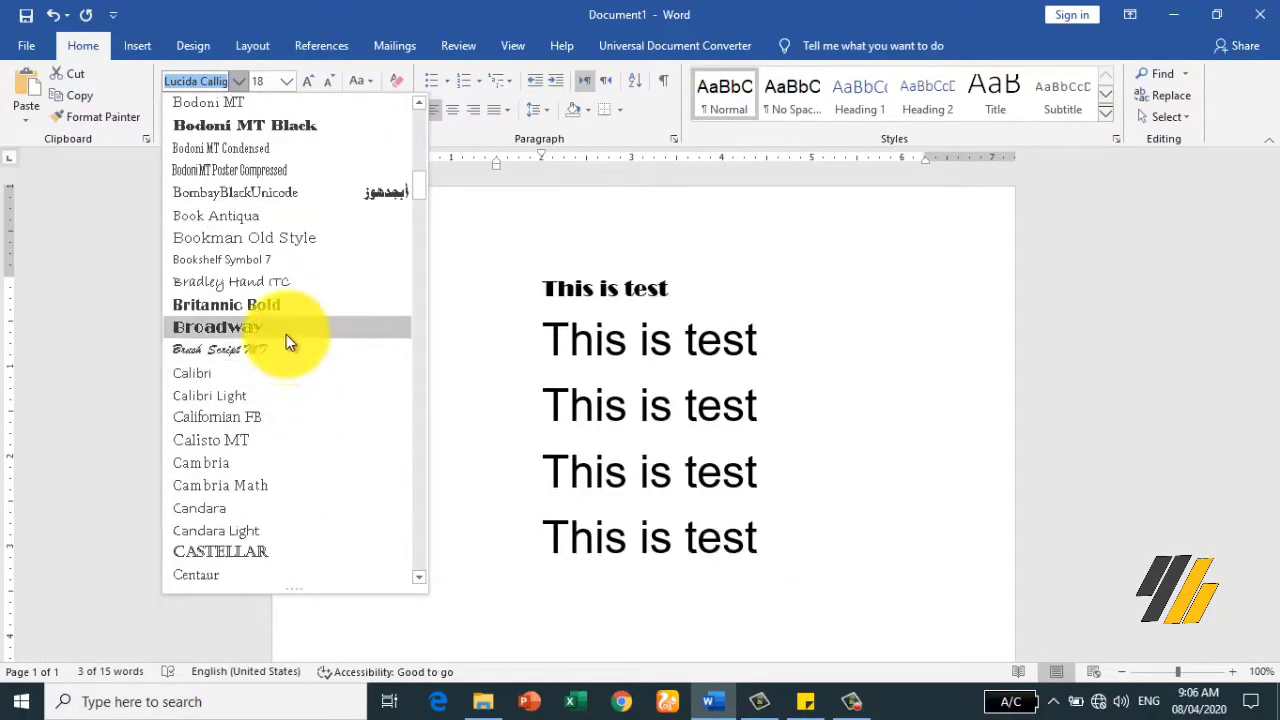
click(280, 349)
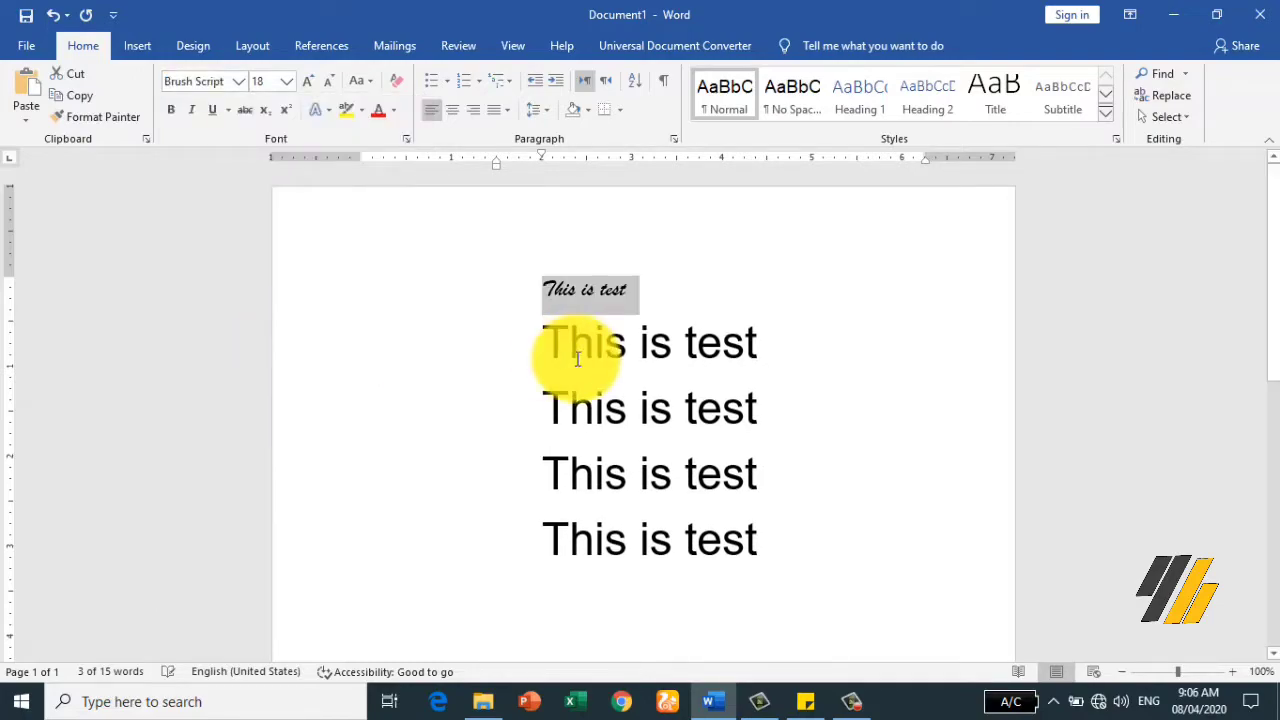
Step: Set the second 'This is test' line in Bradley Hand ITC
drag(545, 343, 780, 346)
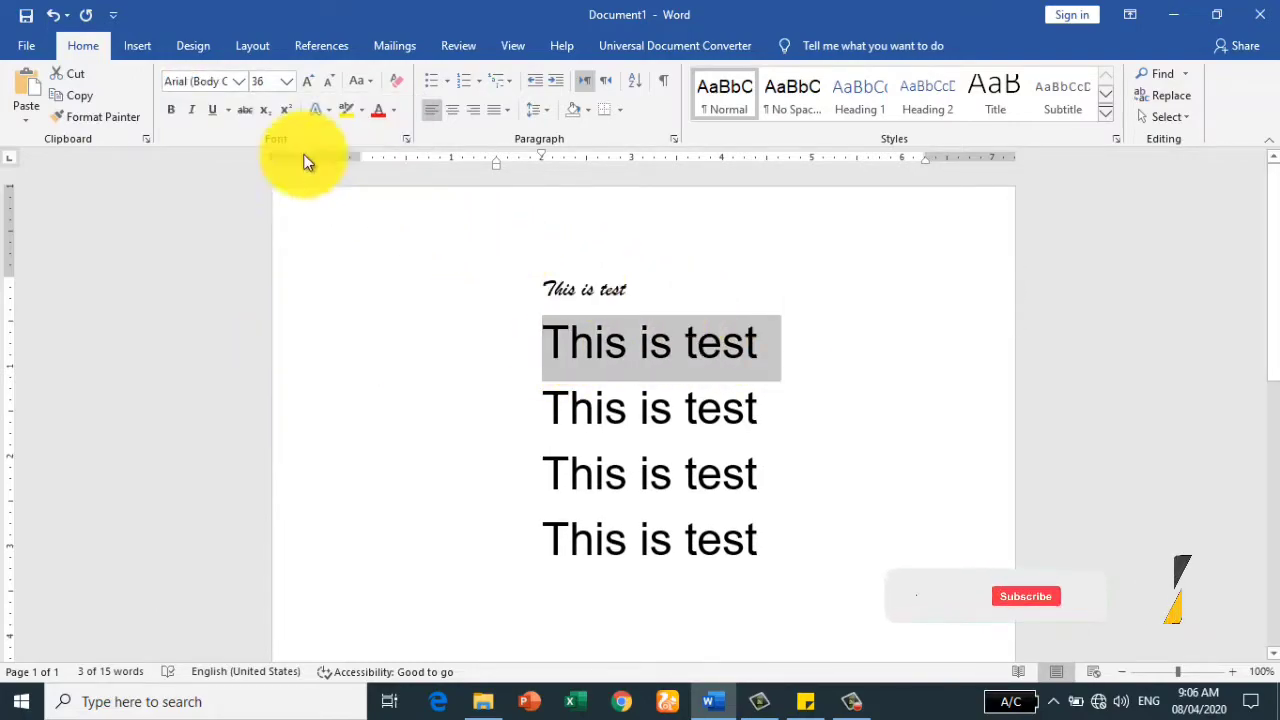
click(240, 82)
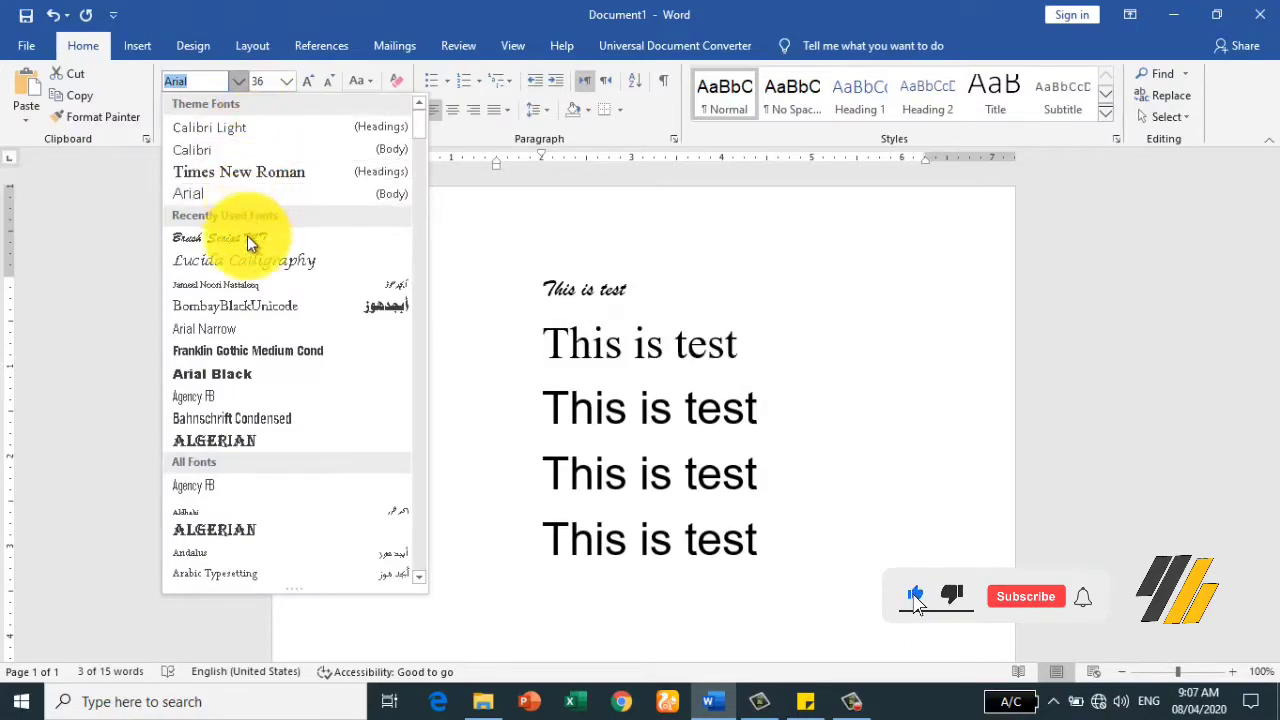
scroll(370, 350, down, 5)
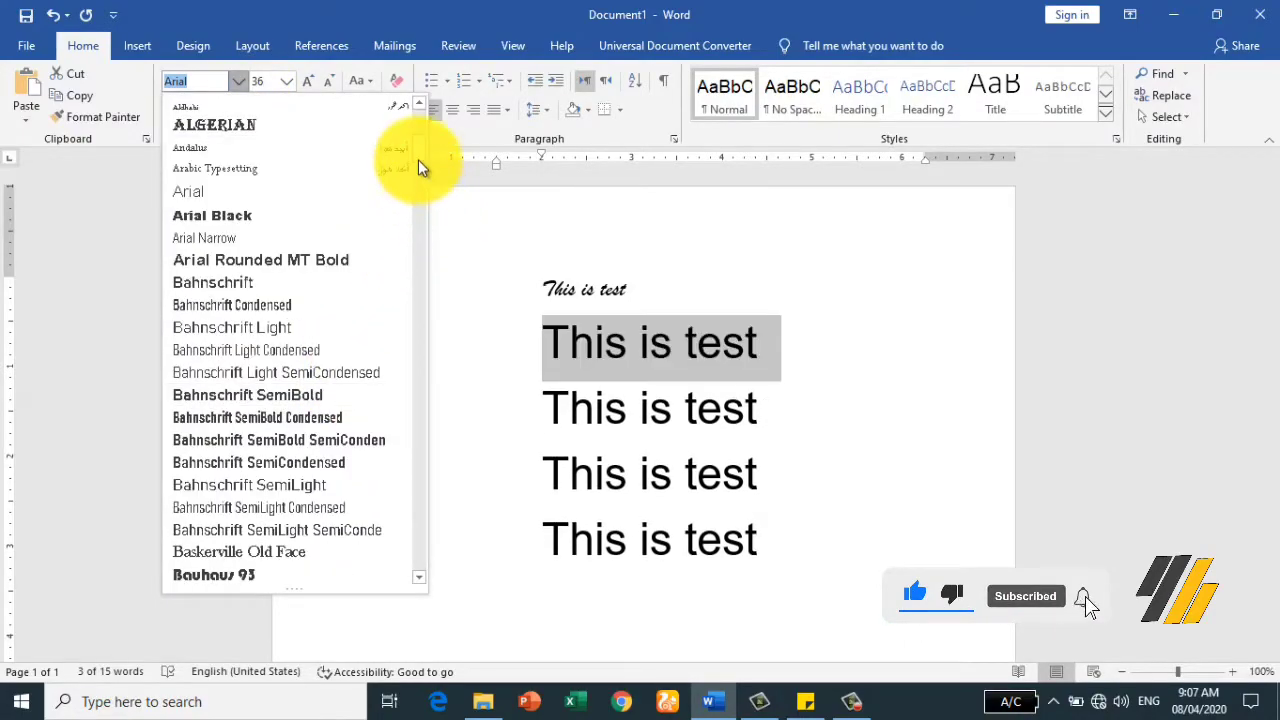
scroll(418, 302, down, 10)
scroll(399, 417, down, 6)
scroll(399, 417, down, 15)
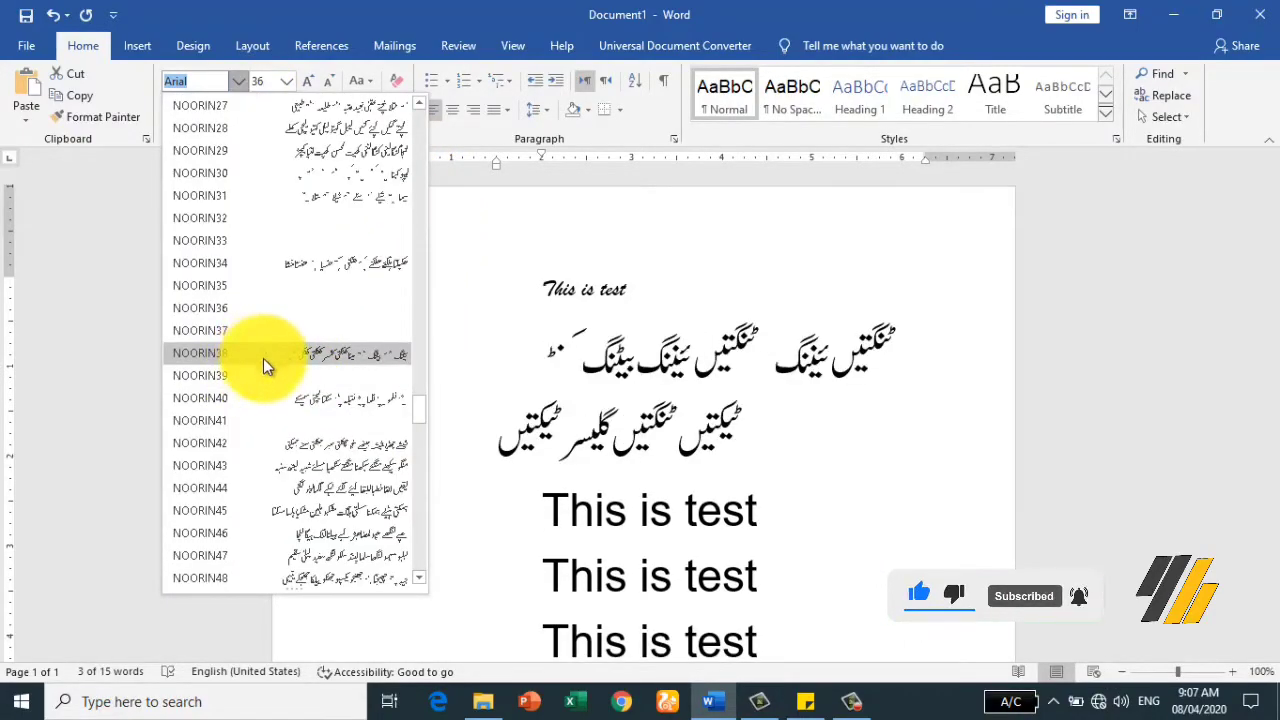
scroll(430, 400, up, 2)
scroll(433, 345, up, 3)
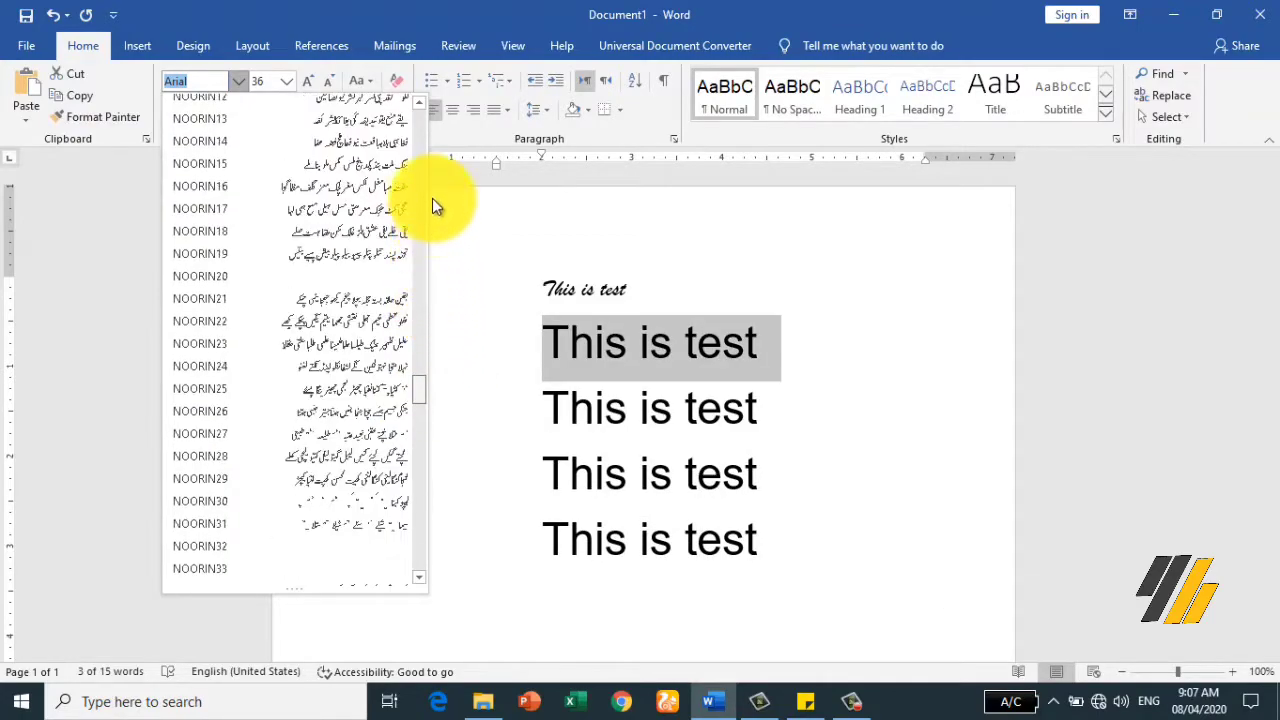
click(421, 195)
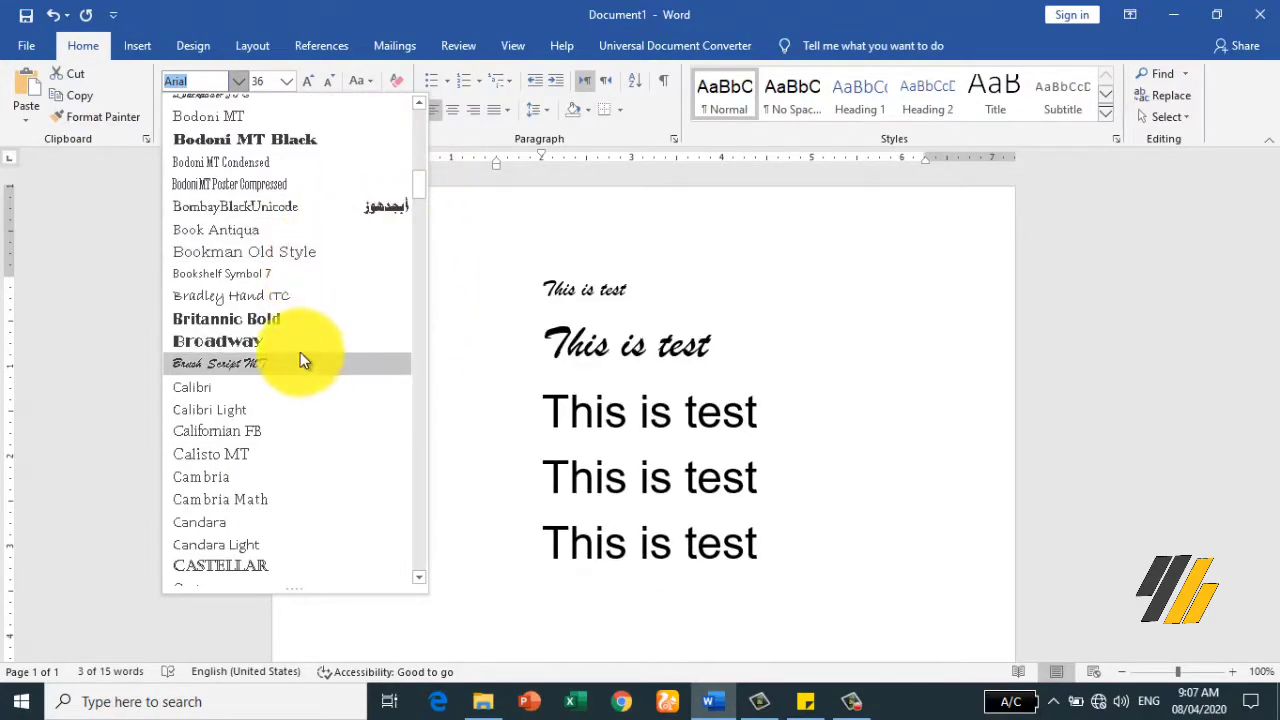
click(308, 296)
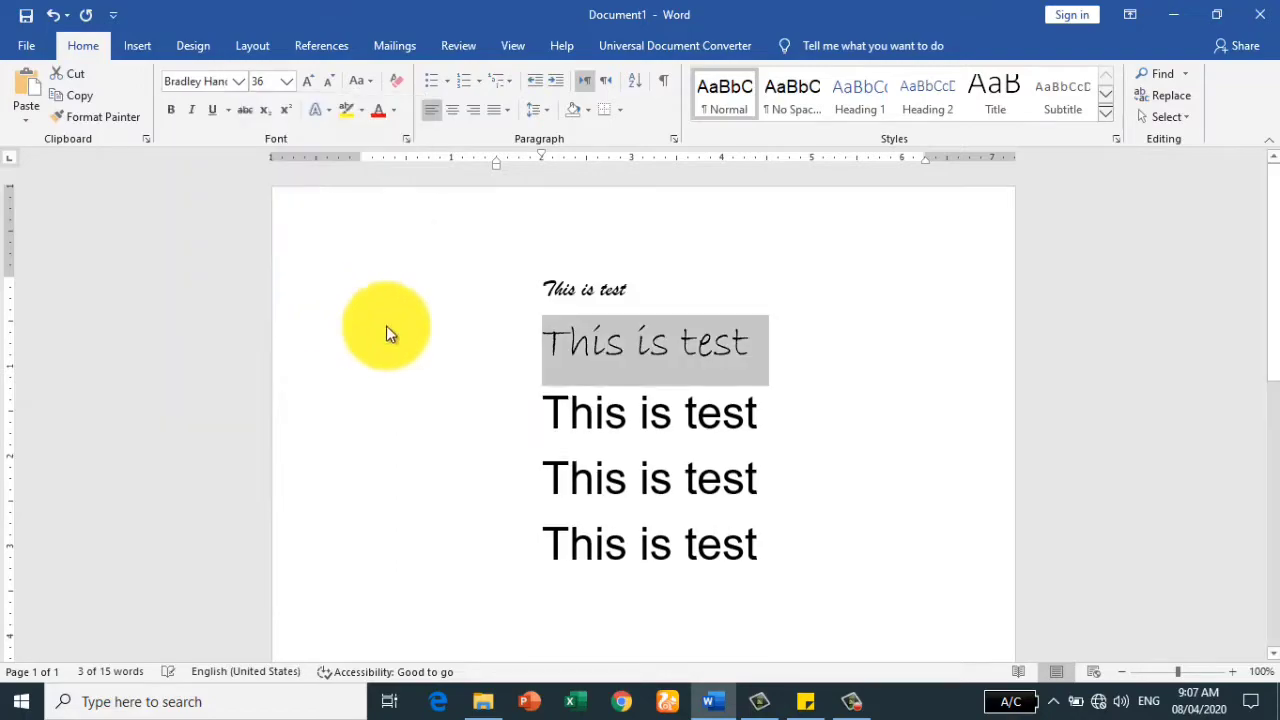
Step: Preview fonts like Arial Narrow and Bahnschrift Light on the third line without applying any
drag(541, 412, 778, 415)
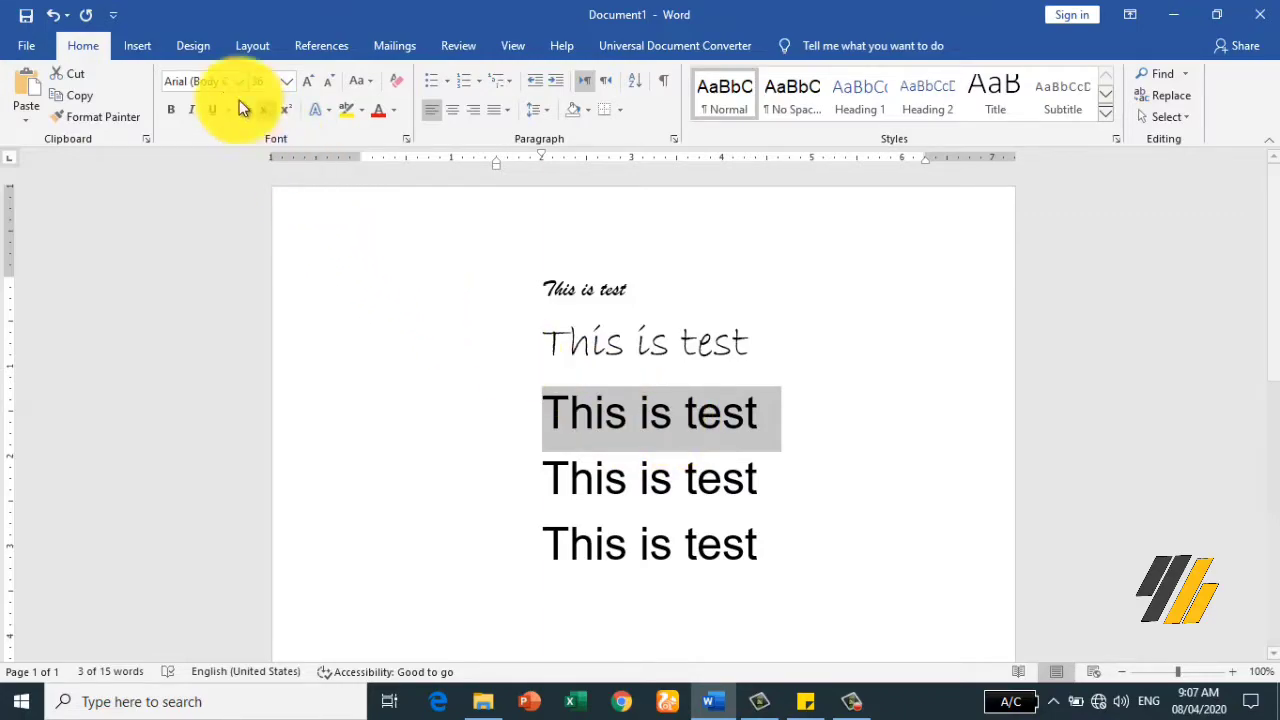
click(189, 84)
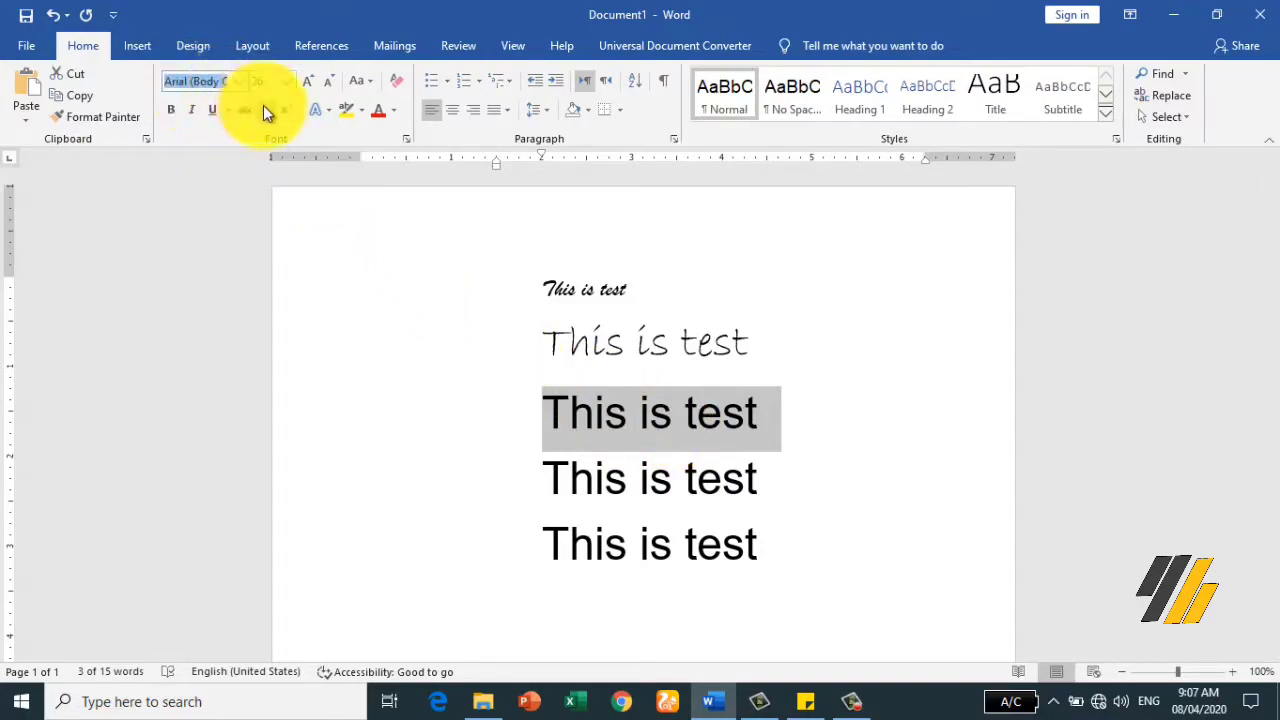
key(alt+Down)
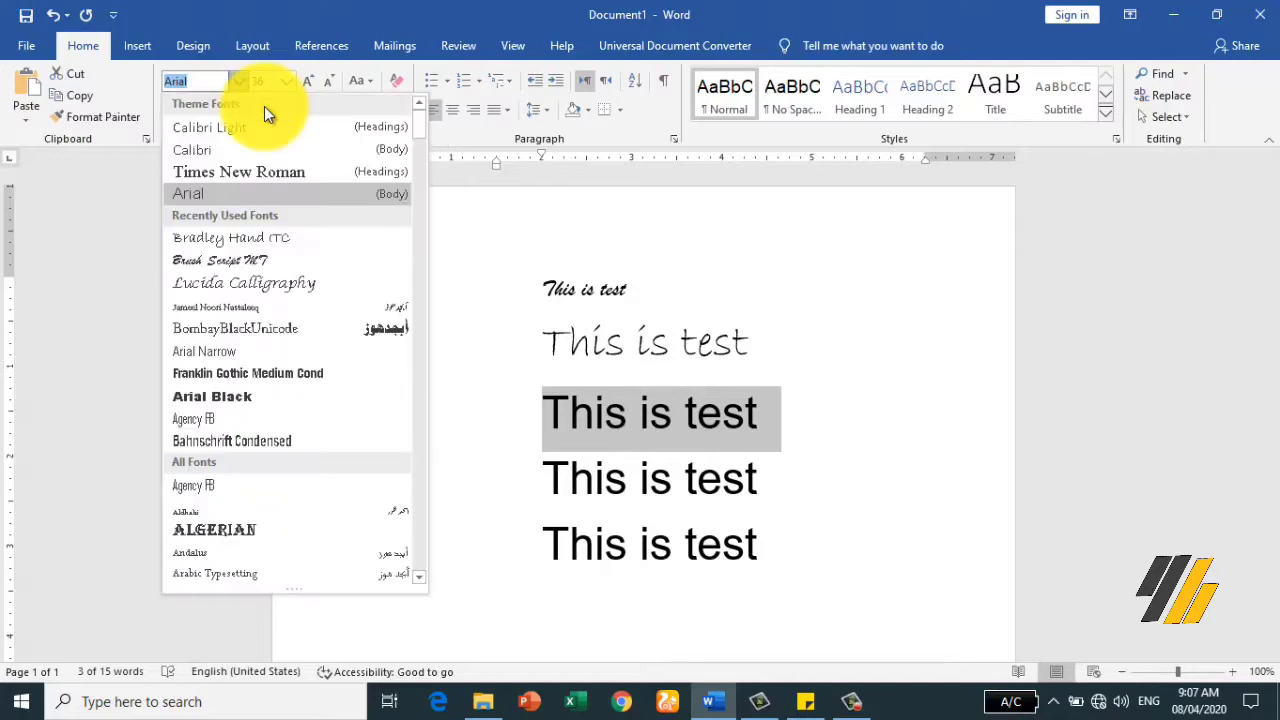
key(Down)
key(Down)
key(Down)
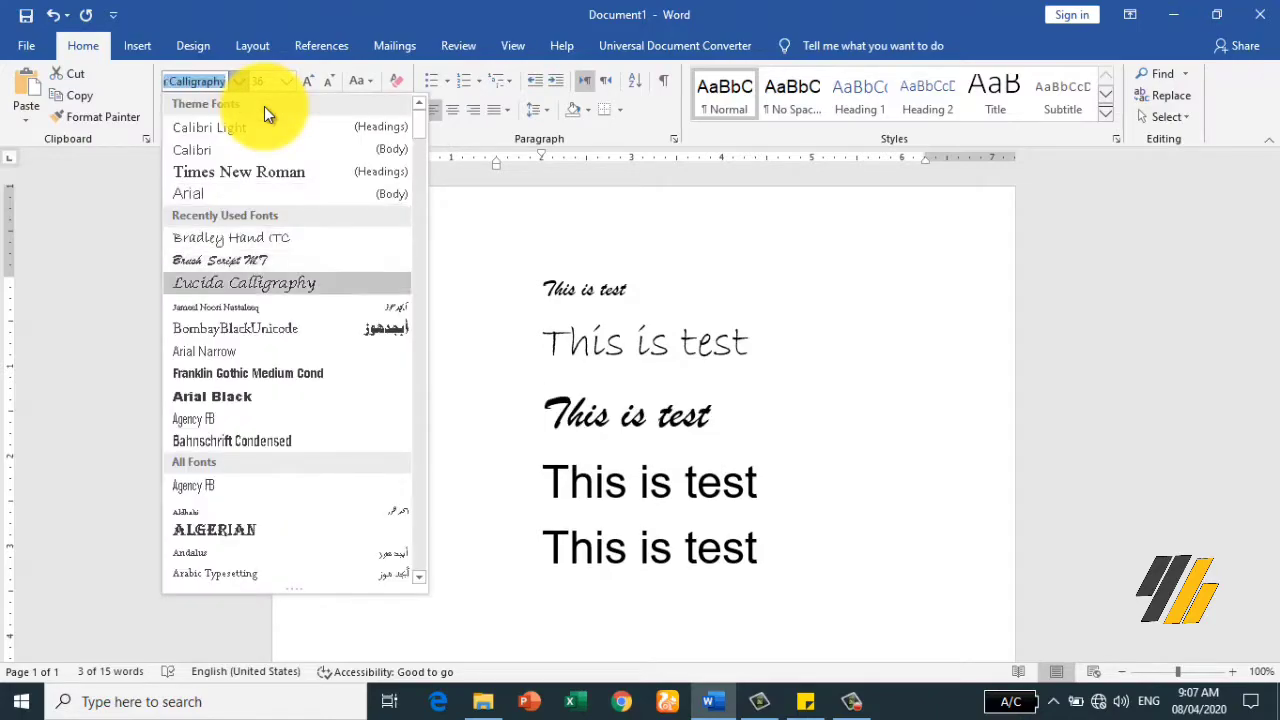
key(Down)
key(Down)
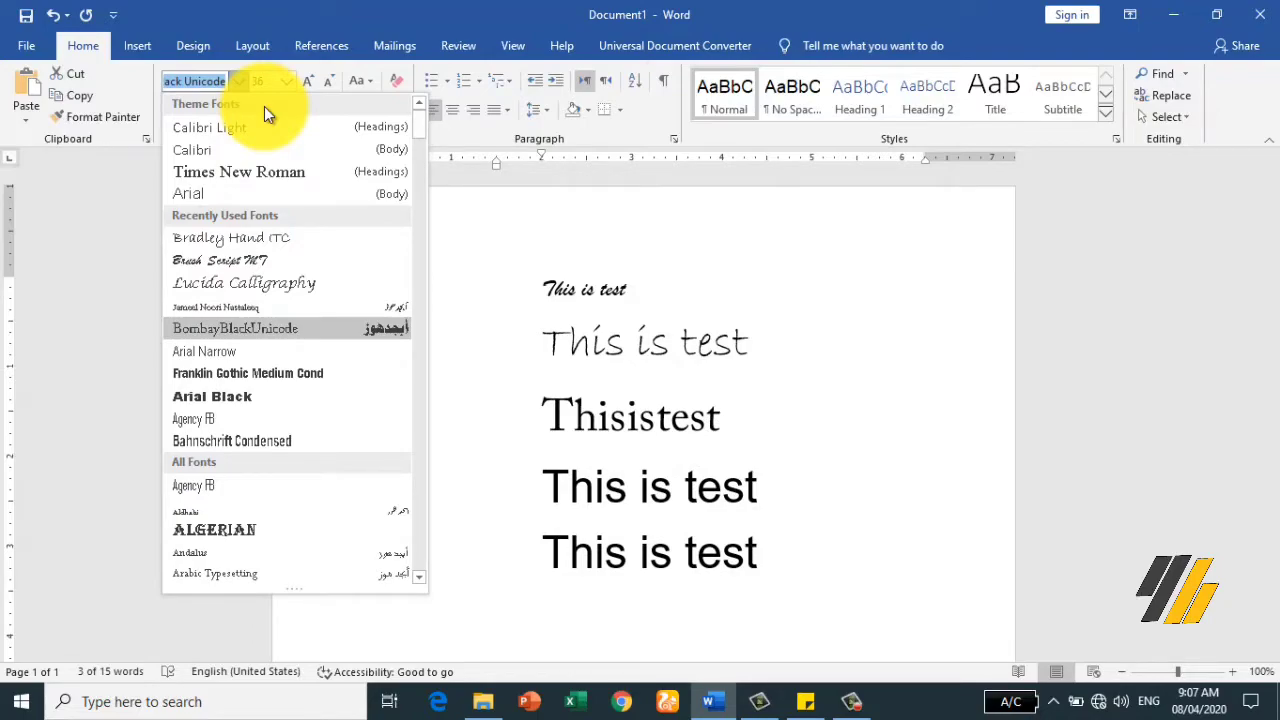
key(Down)
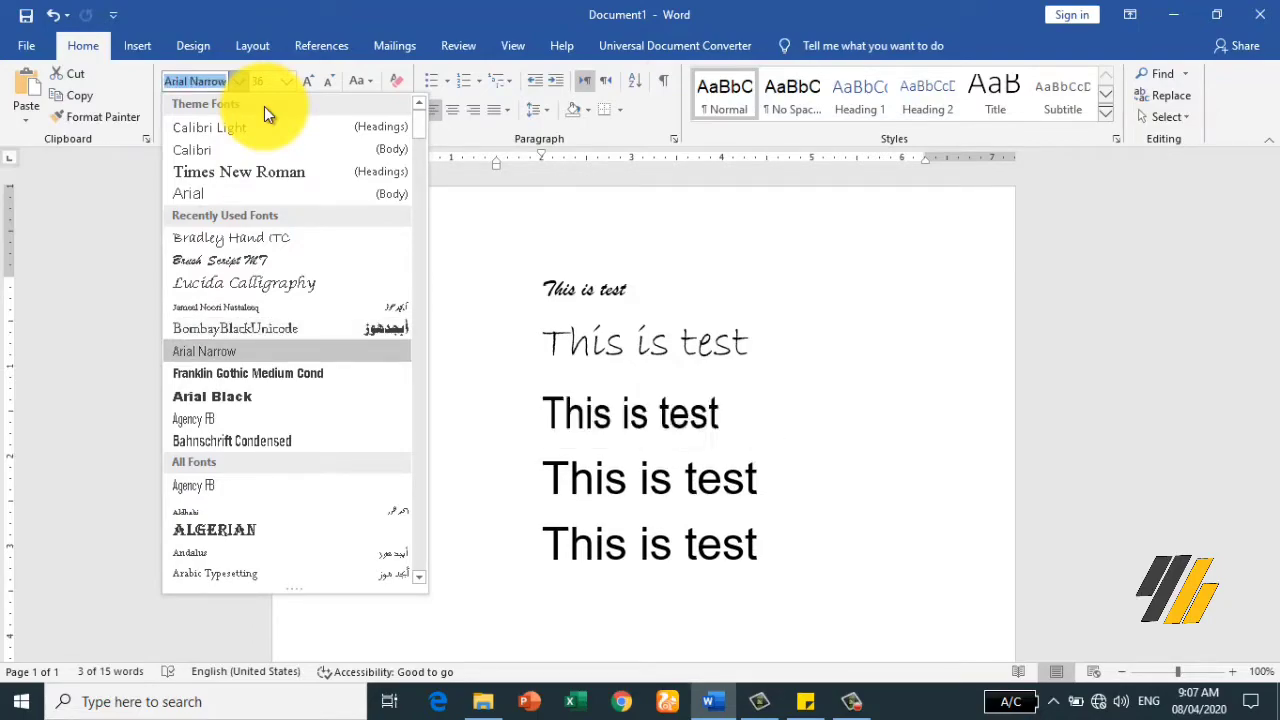
key(Down)
key(Down)
key(Down)
key(Down)
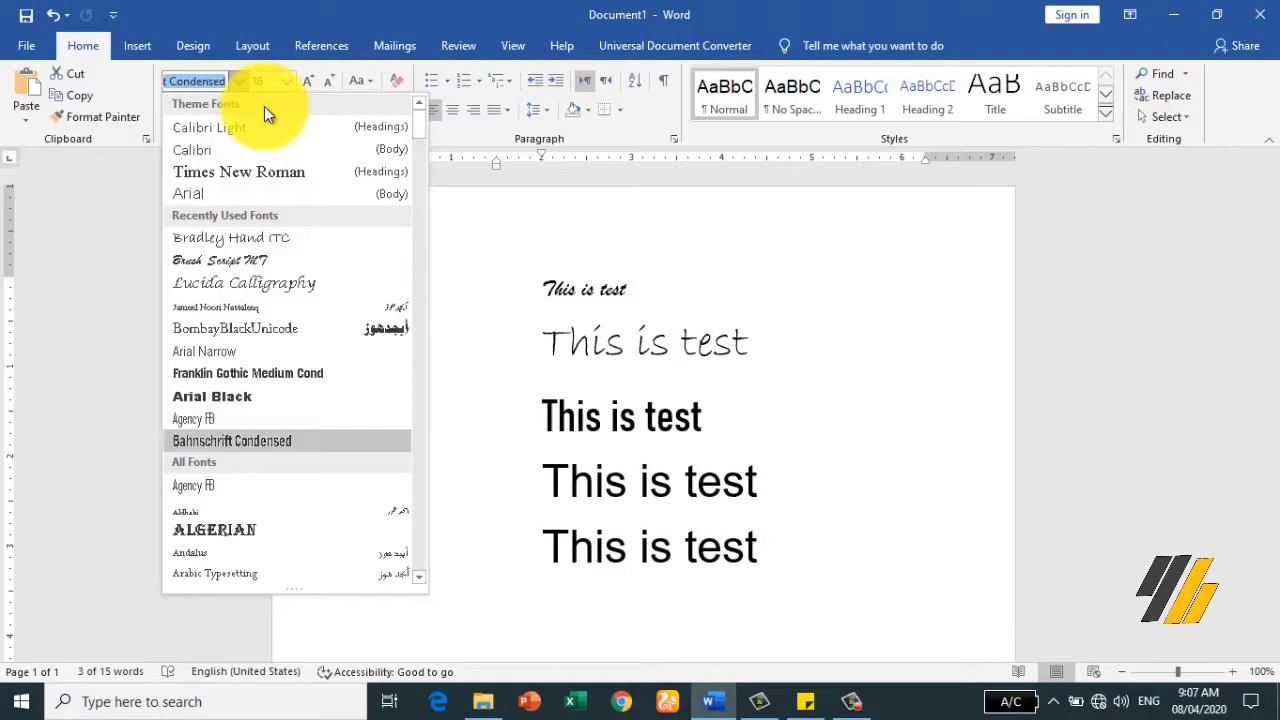
key(Down)
key(Down)
key(Down)
key(Down)
key(Down)
key(Down)
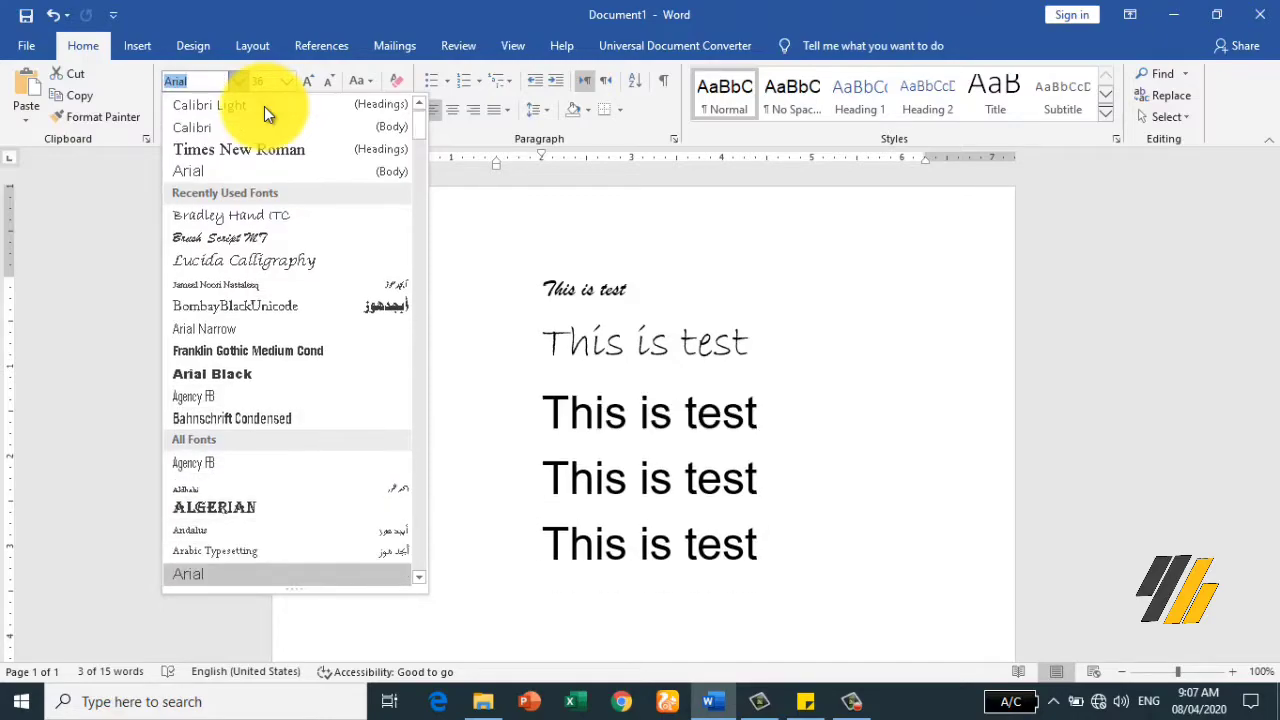
key(Down)
key(Down)
key(Down)
key(Down)
key(Down)
key(Down)
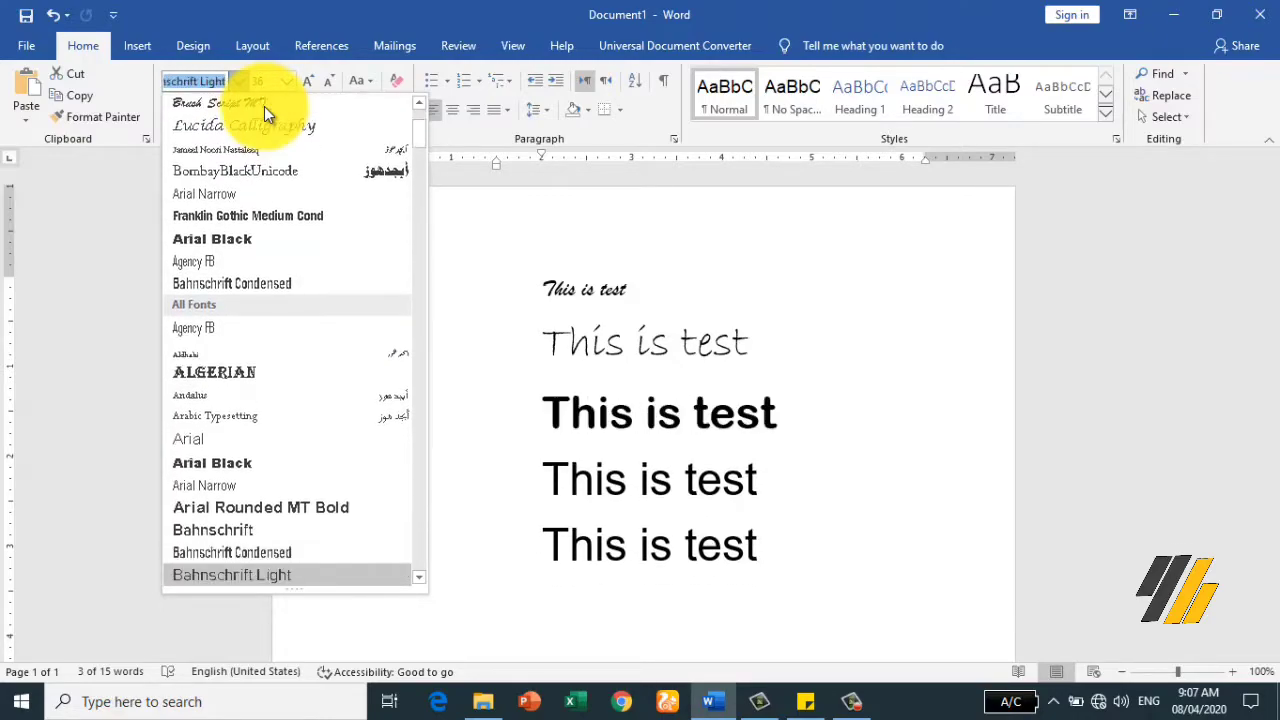
key(Down)
key(Down)
key(Down)
key(Down)
key(Down)
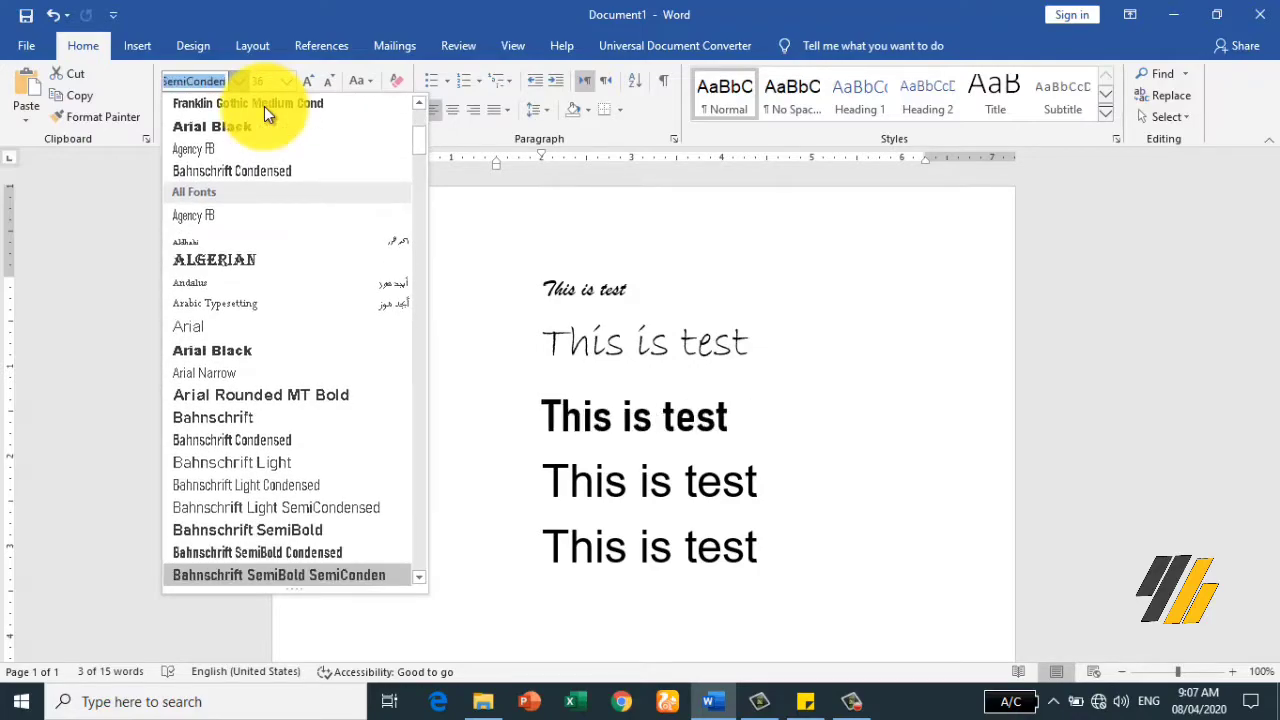
click(665, 417)
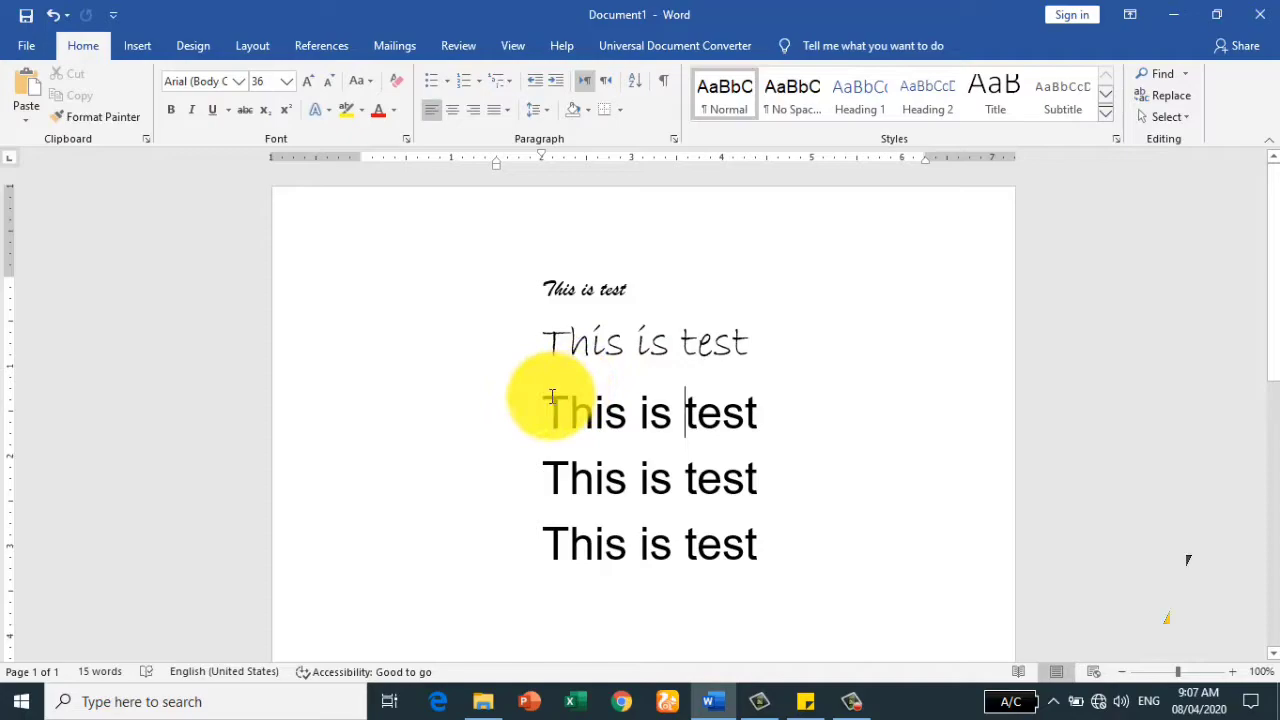
Step: Apply Jameel Noori Nastaleeq to the third line by typing its name in the Font box
mouse_move(543, 410)
mouse_down()
mouse_move(578, 400)
mouse_move(764, 417)
mouse_up()
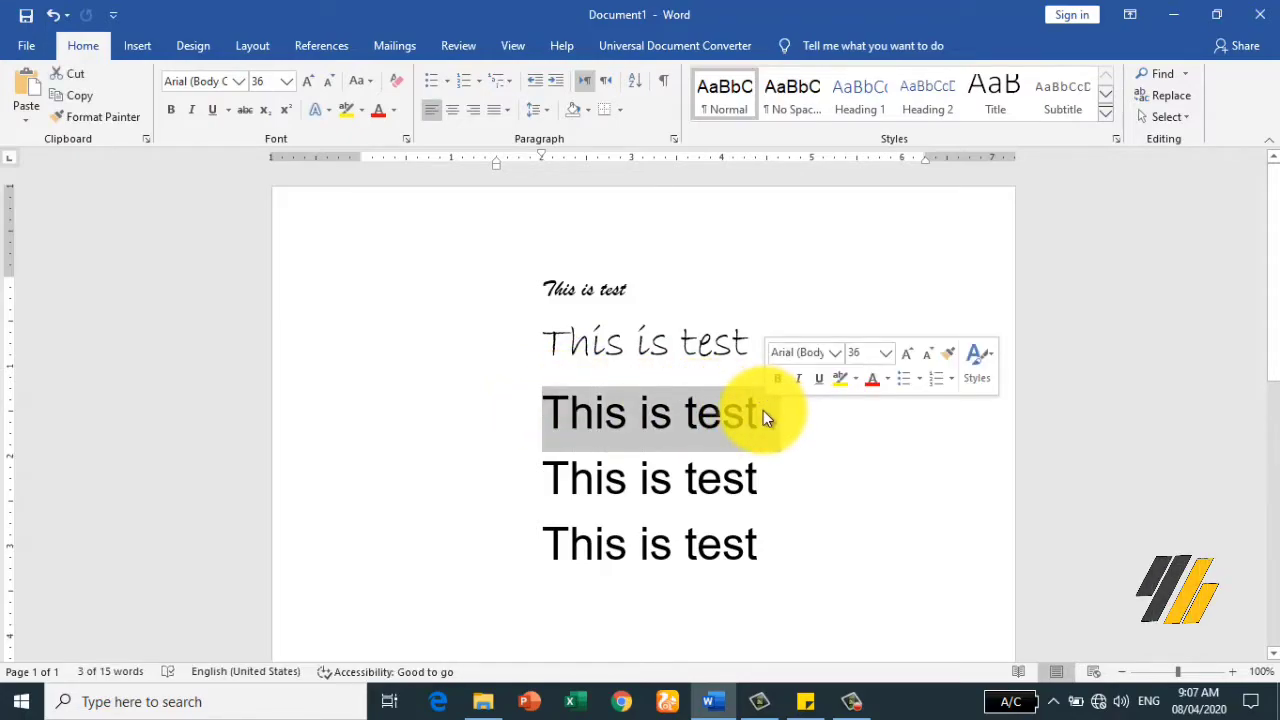
click(225, 80)
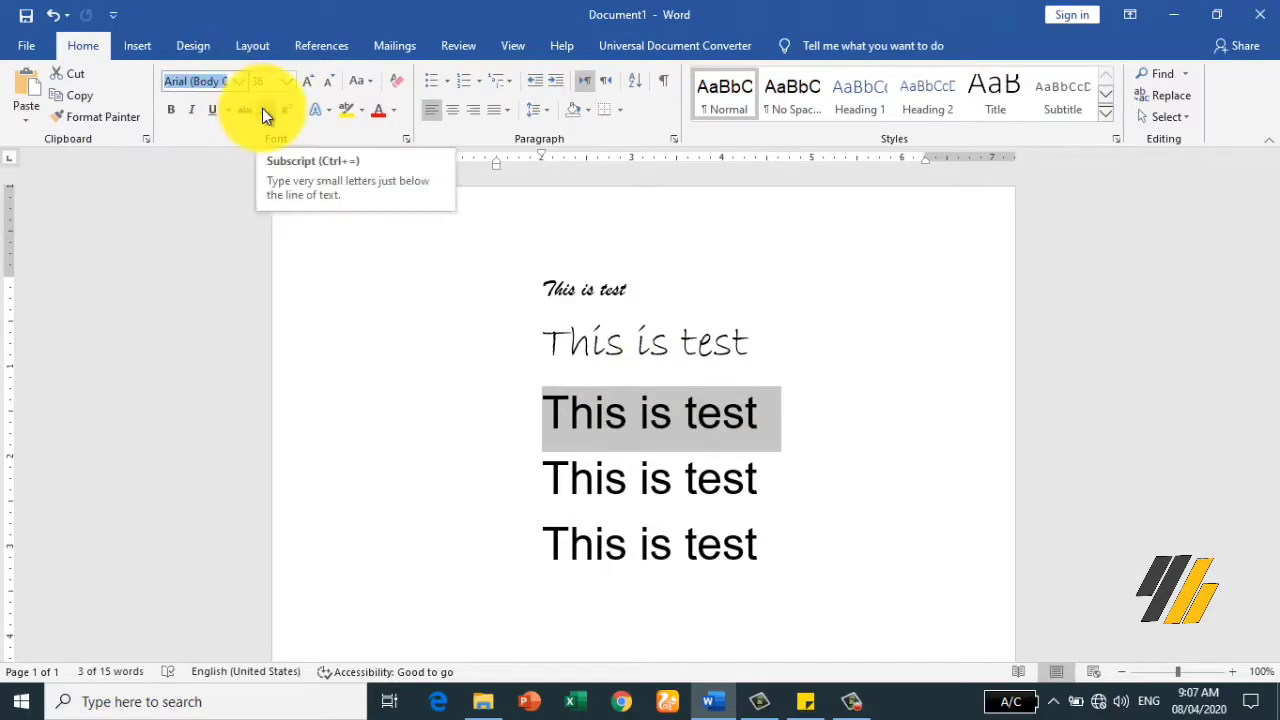
text(Jameel Noor)
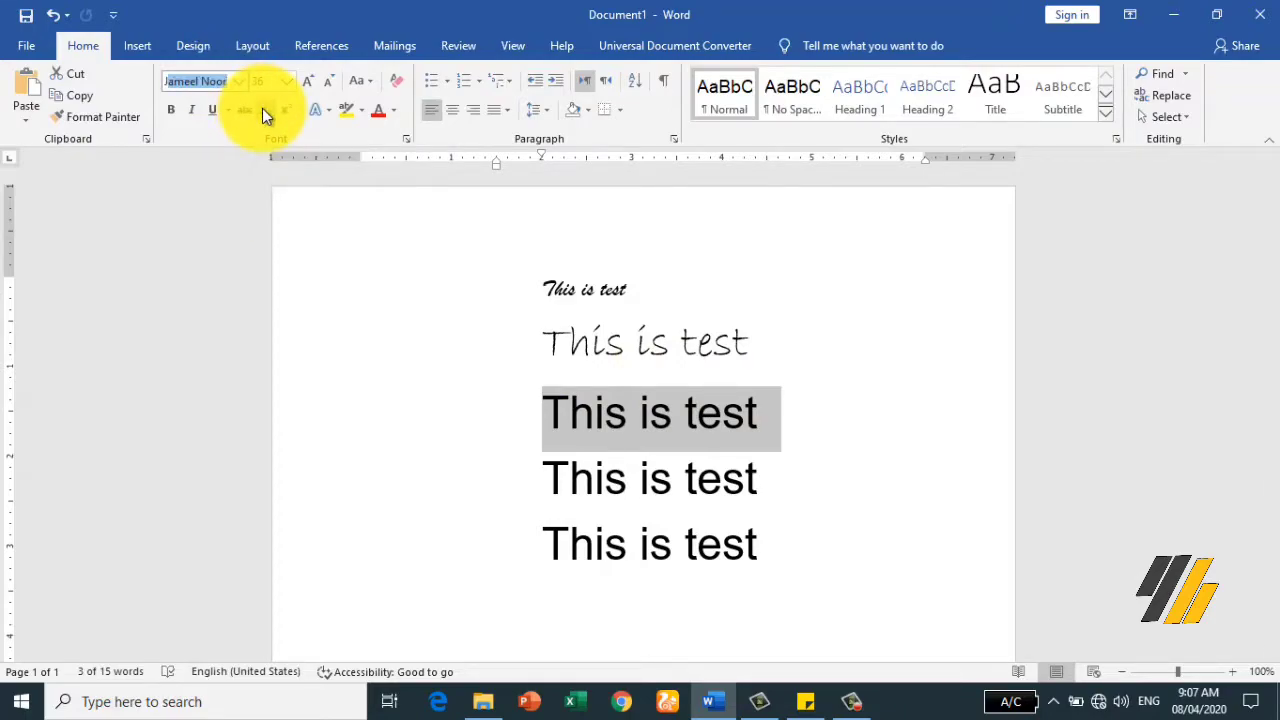
key(Return)
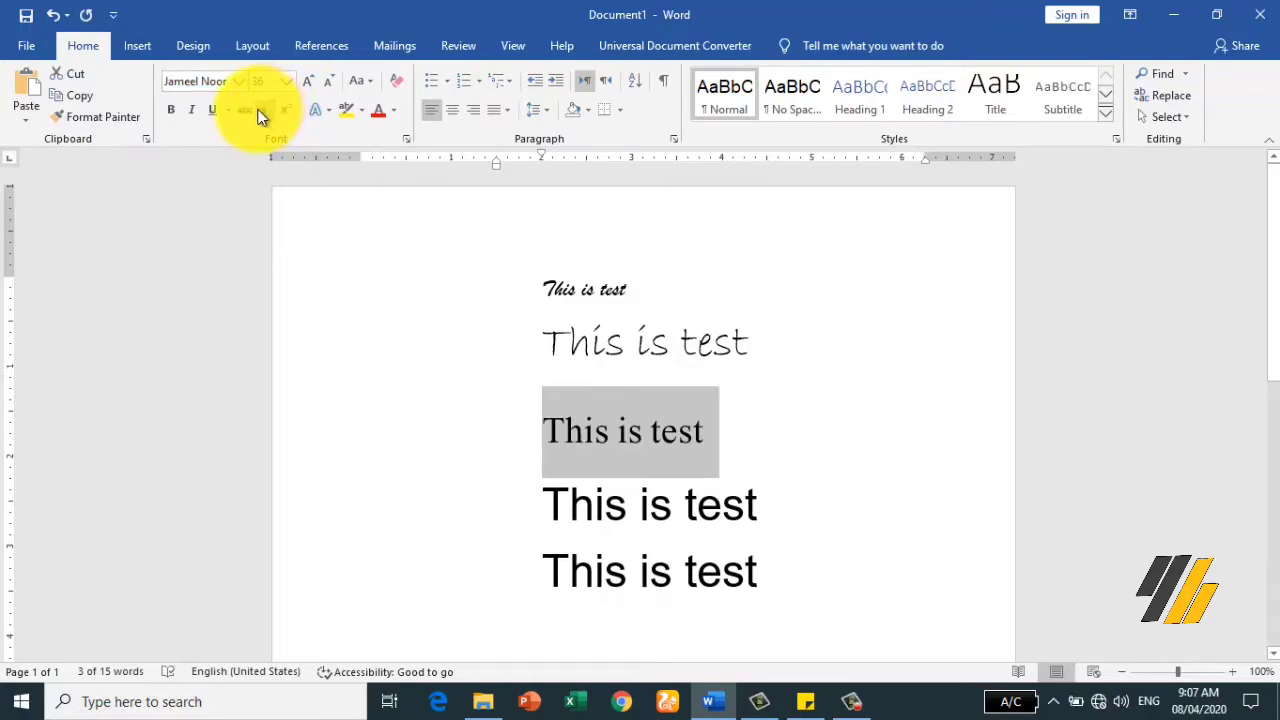
Step: Replace the third line's font with Old English Text MT
click(241, 84)
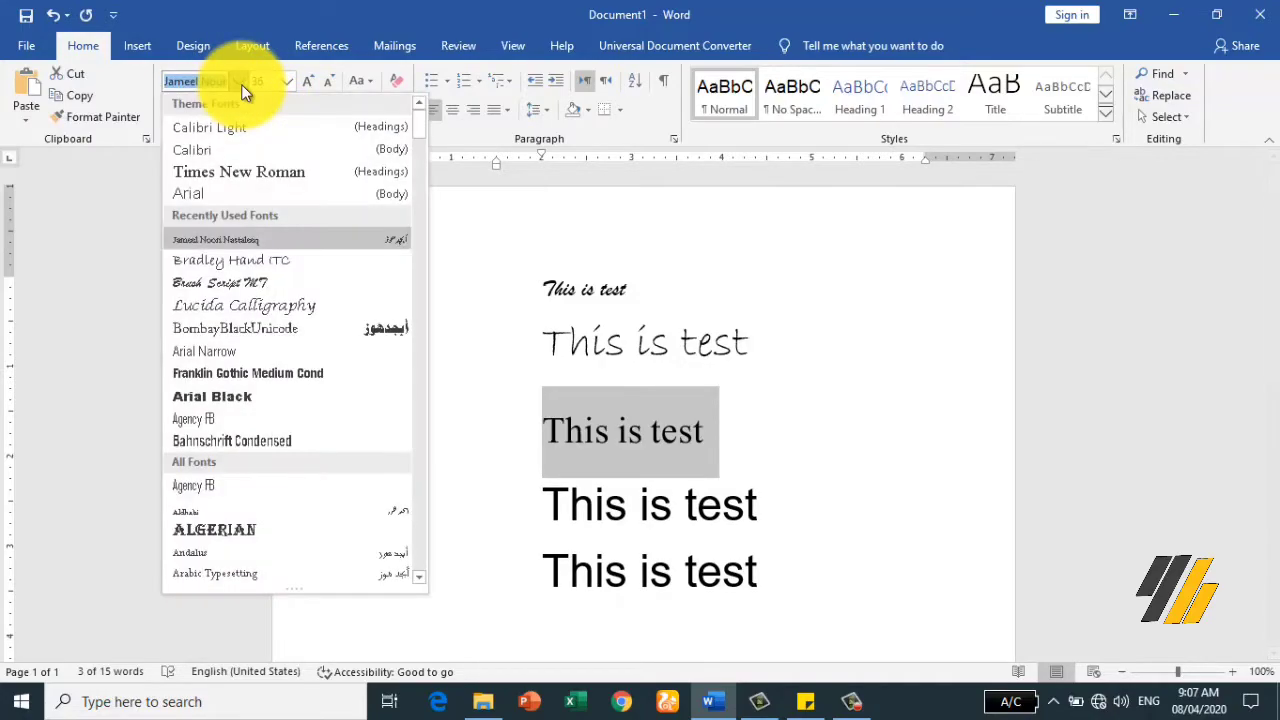
click(241, 86)
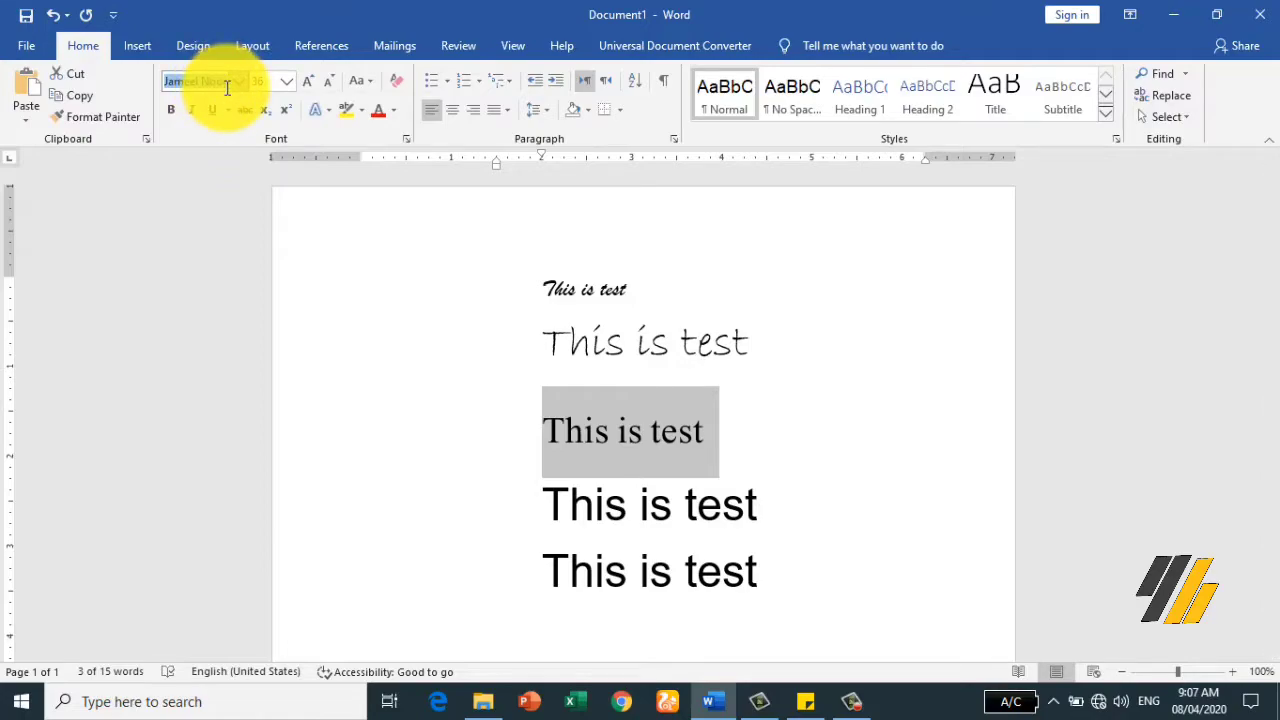
text(O)
text(o)
text(d English T)
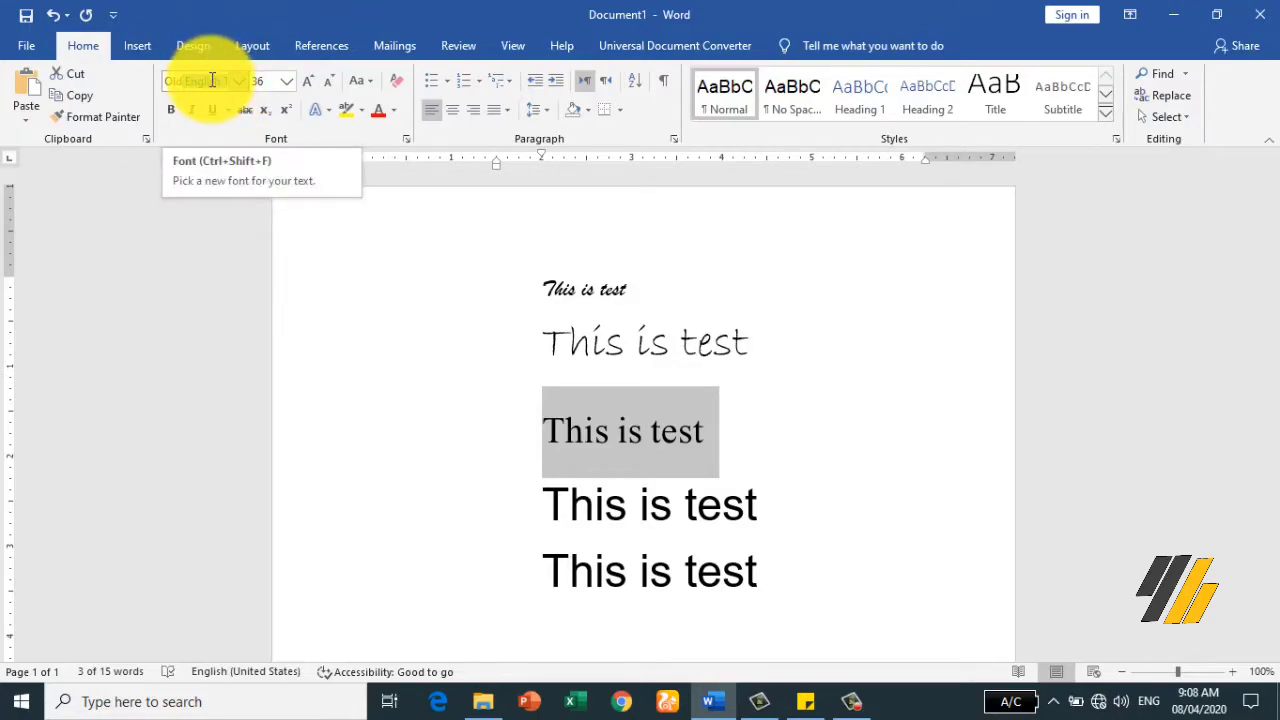
key(Return)
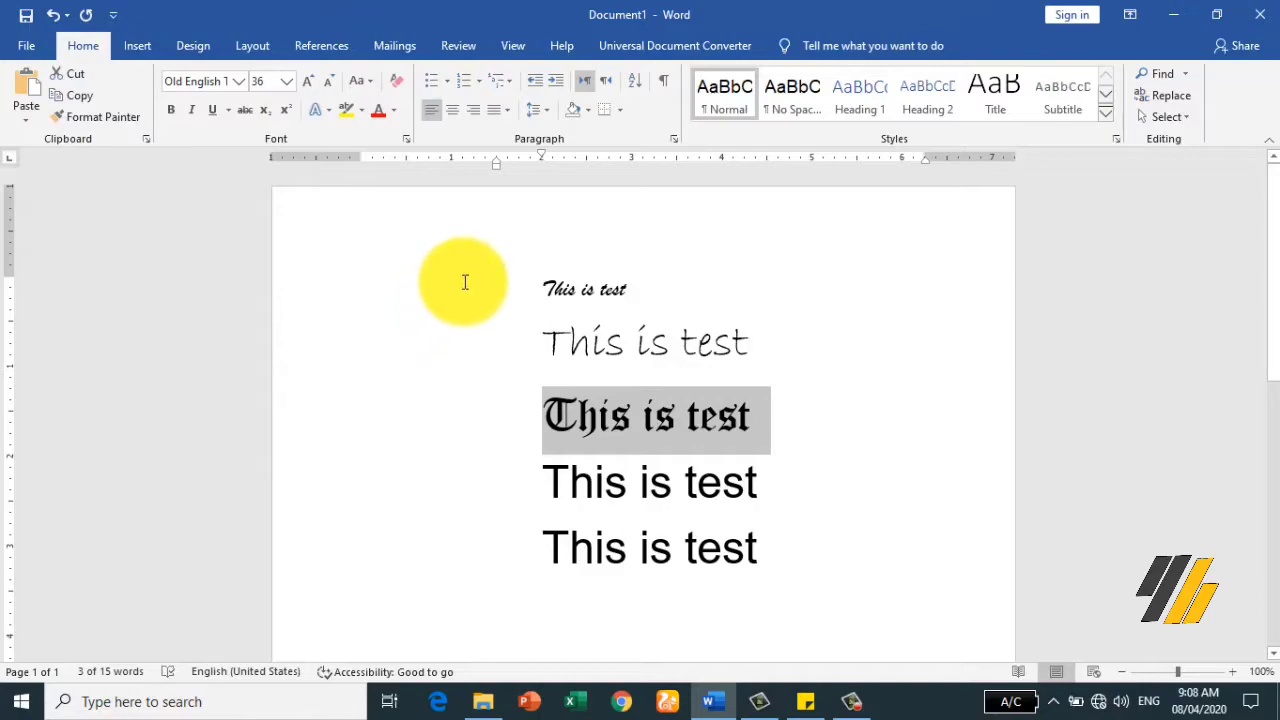
Step: Check the first line's font, then set the fourth line to 8 pt
click(465, 287)
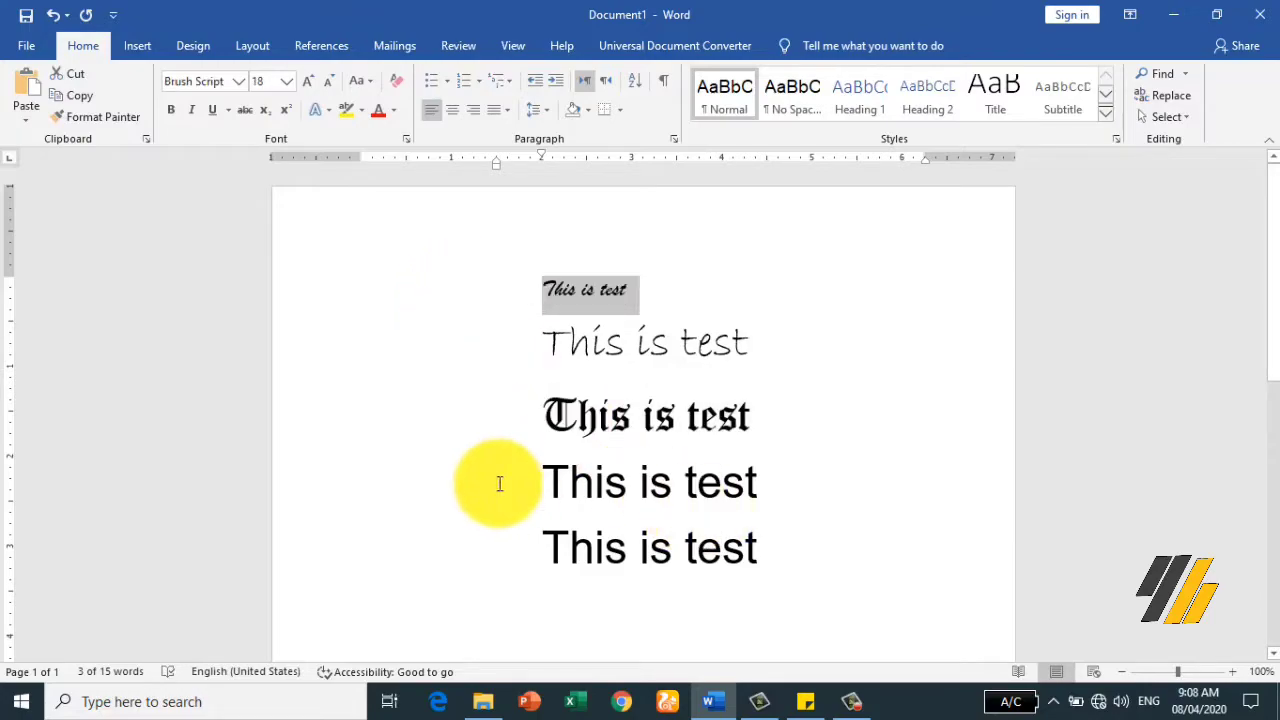
click(545, 485)
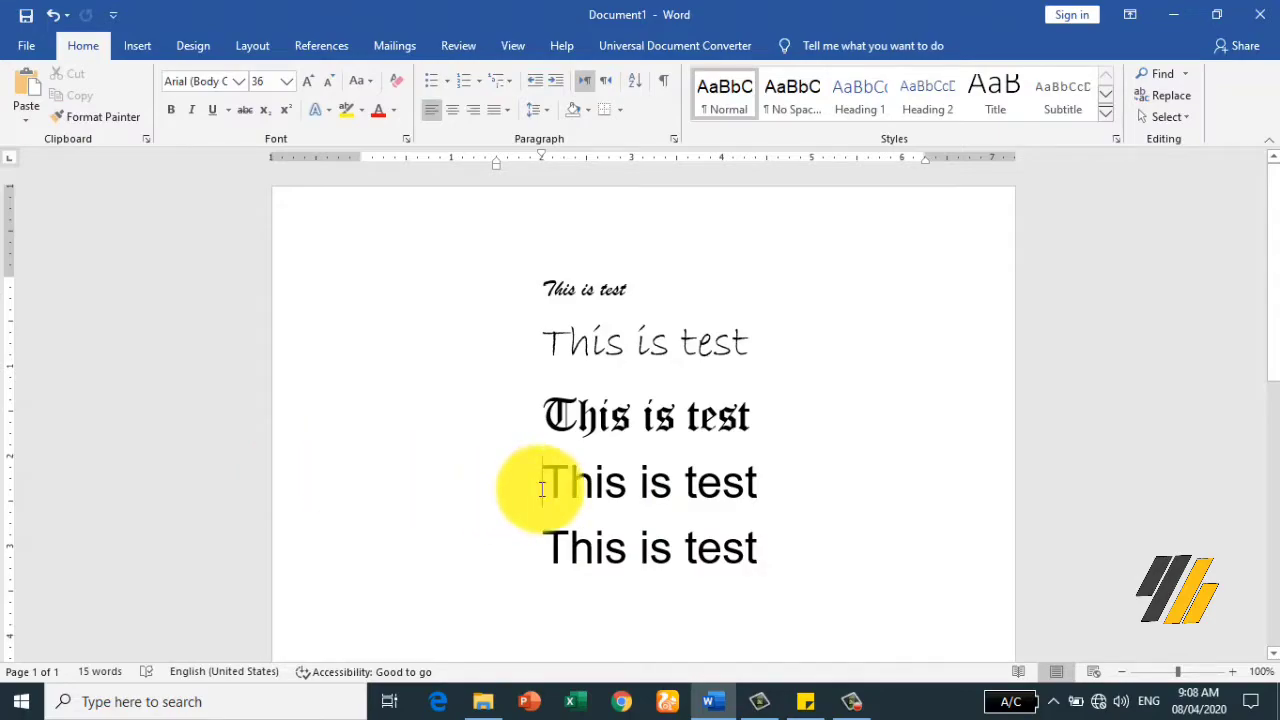
drag(543, 485, 771, 487)
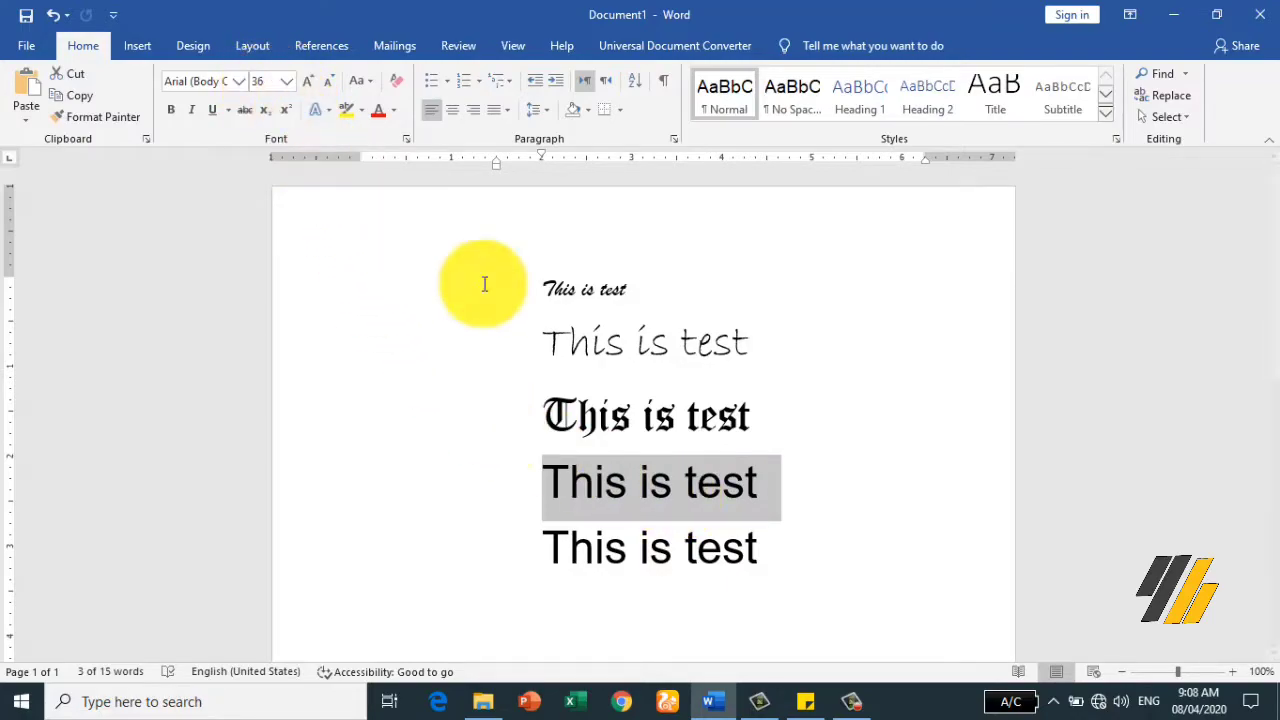
click(288, 82)
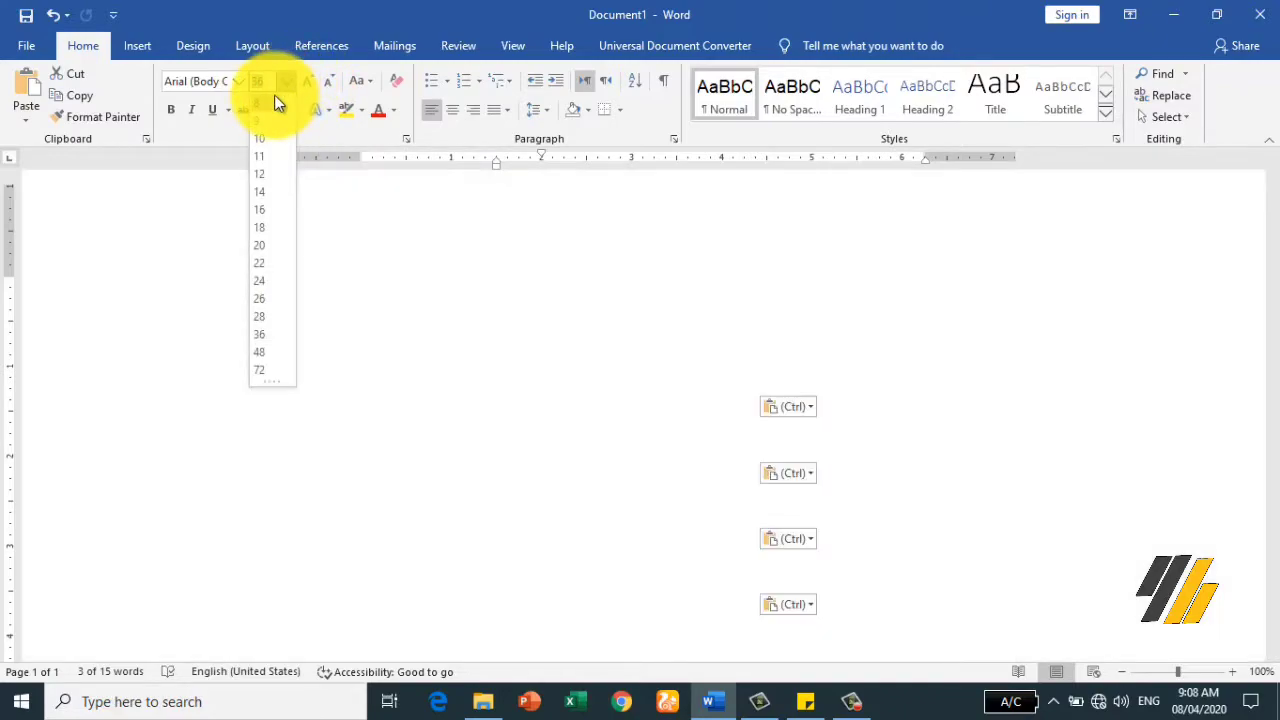
click(277, 103)
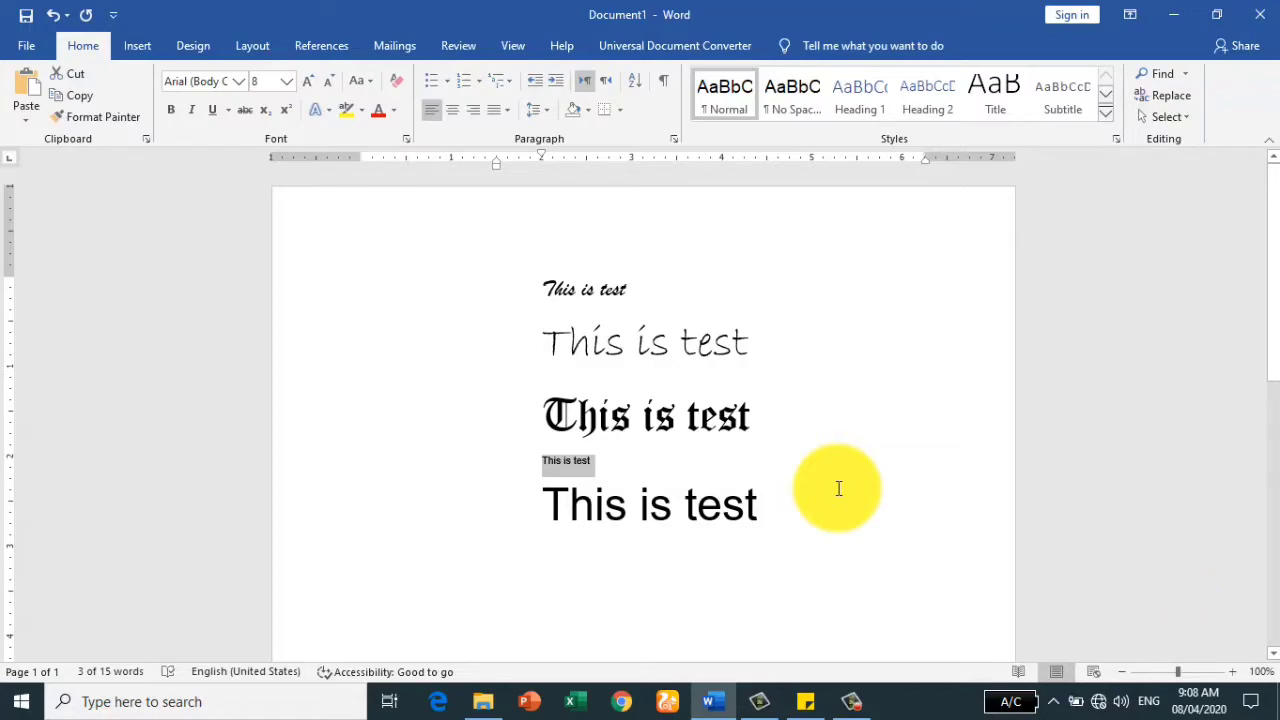
Step: Step the fourth line's size up to 48 pt and down to 4 pt, ending at 28 pt
key(ctrl+bracketright)
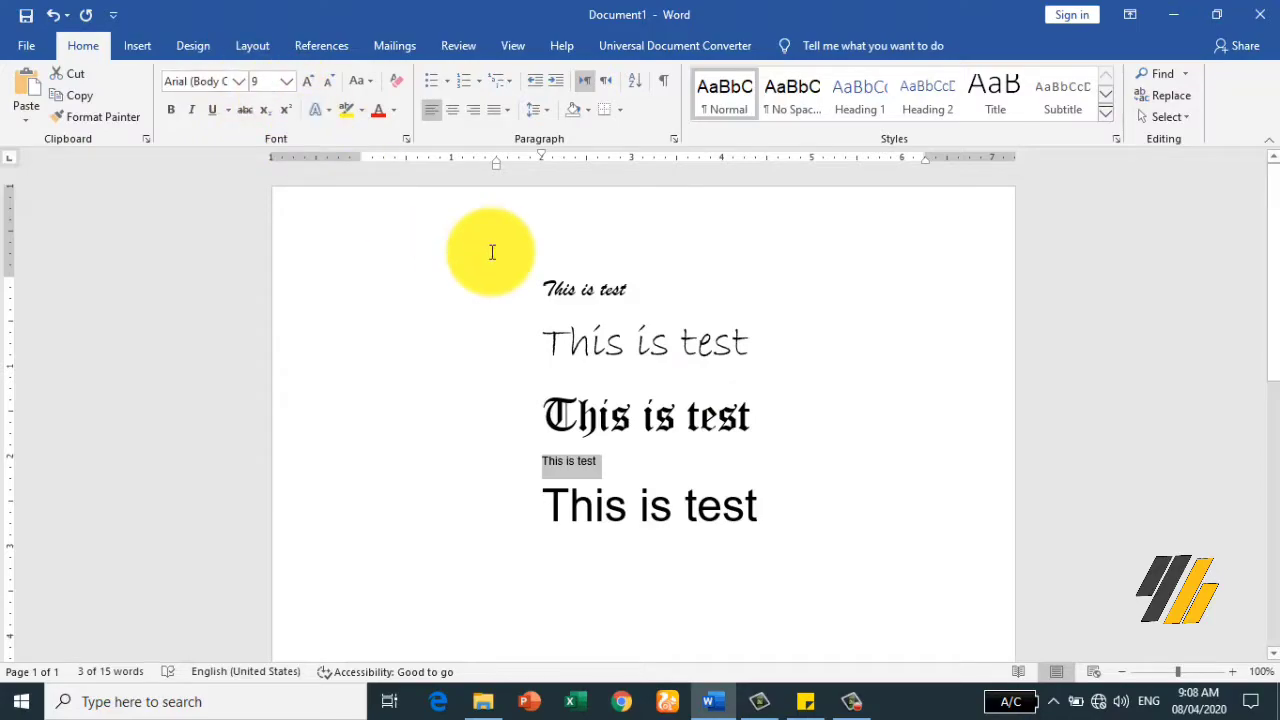
key(ctrl+bracketright)
key(ctrl+bracketright)
key(ctrl+bracketright)
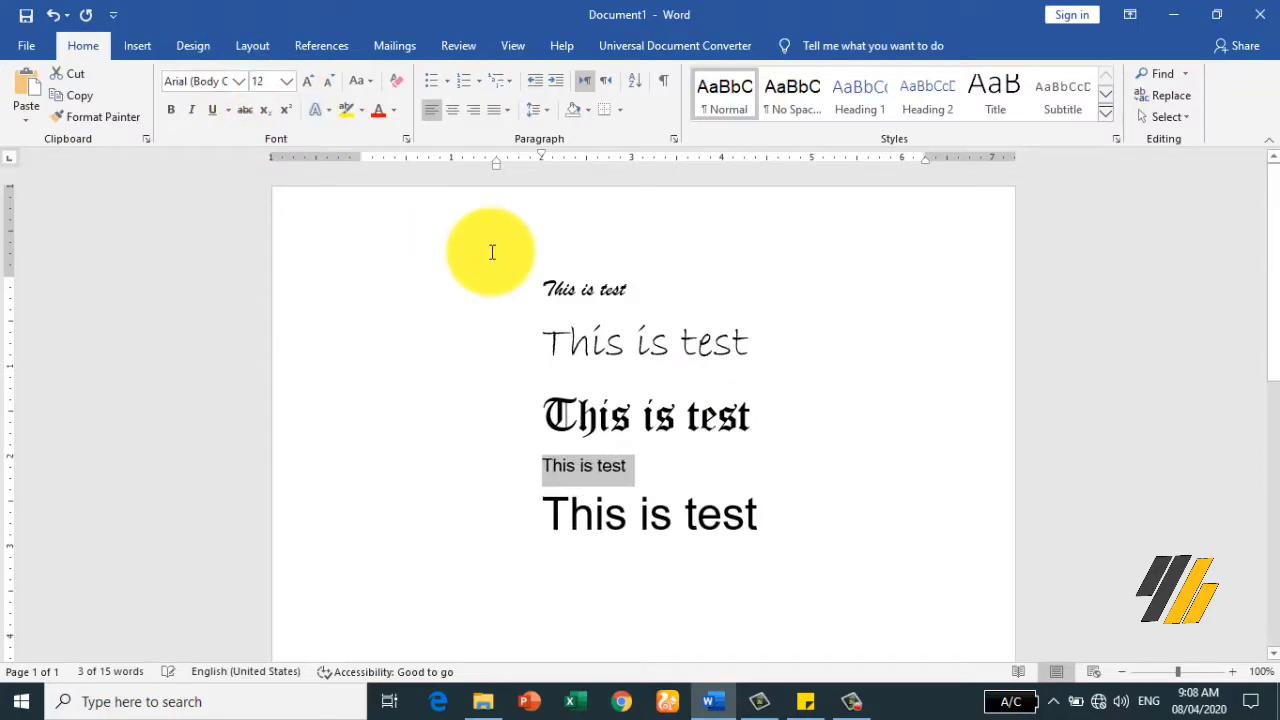
key(ctrl+bracketright)
key(ctrl+shift+period)
key(ctrl+shift+period)
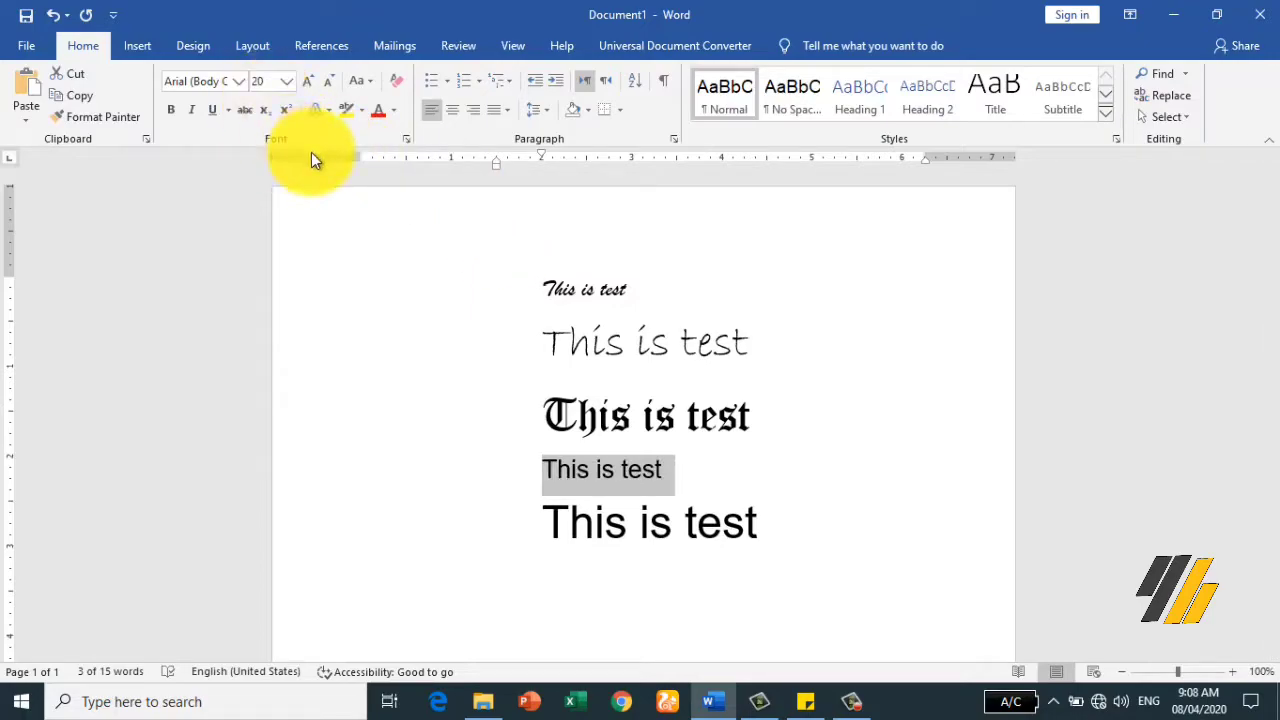
key(ctrl+shift+period)
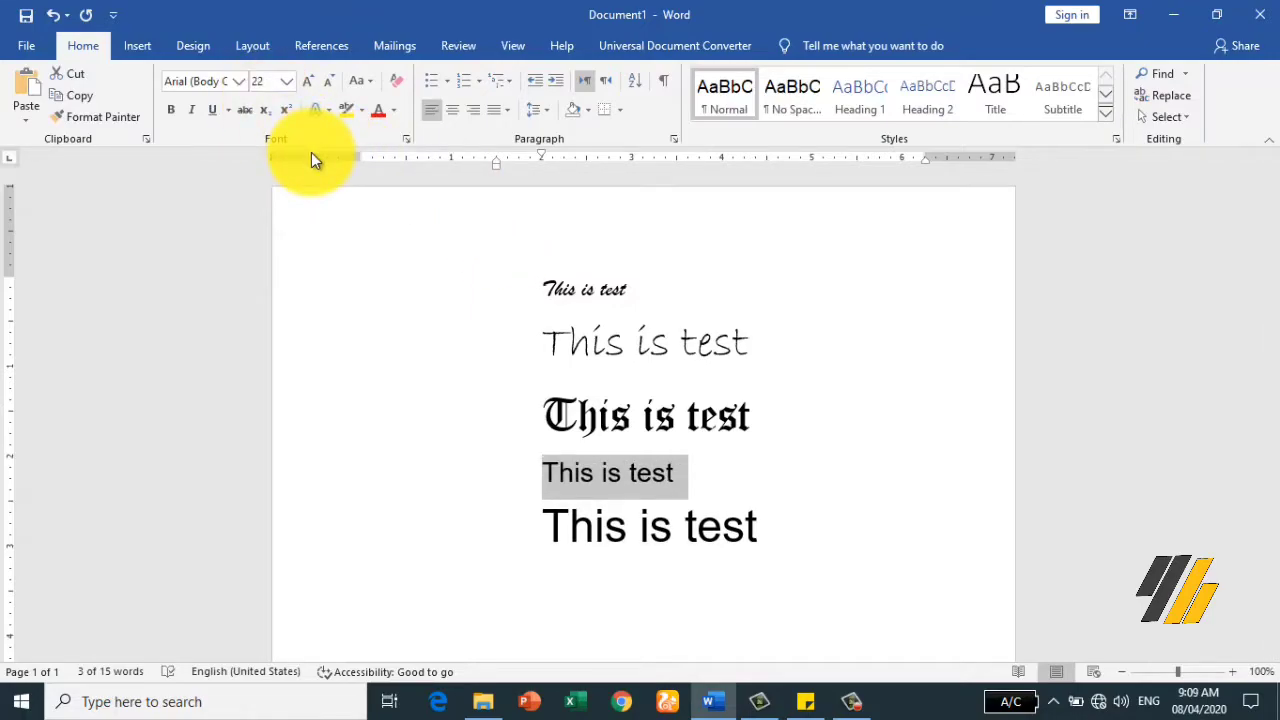
key(ctrl+shift+period)
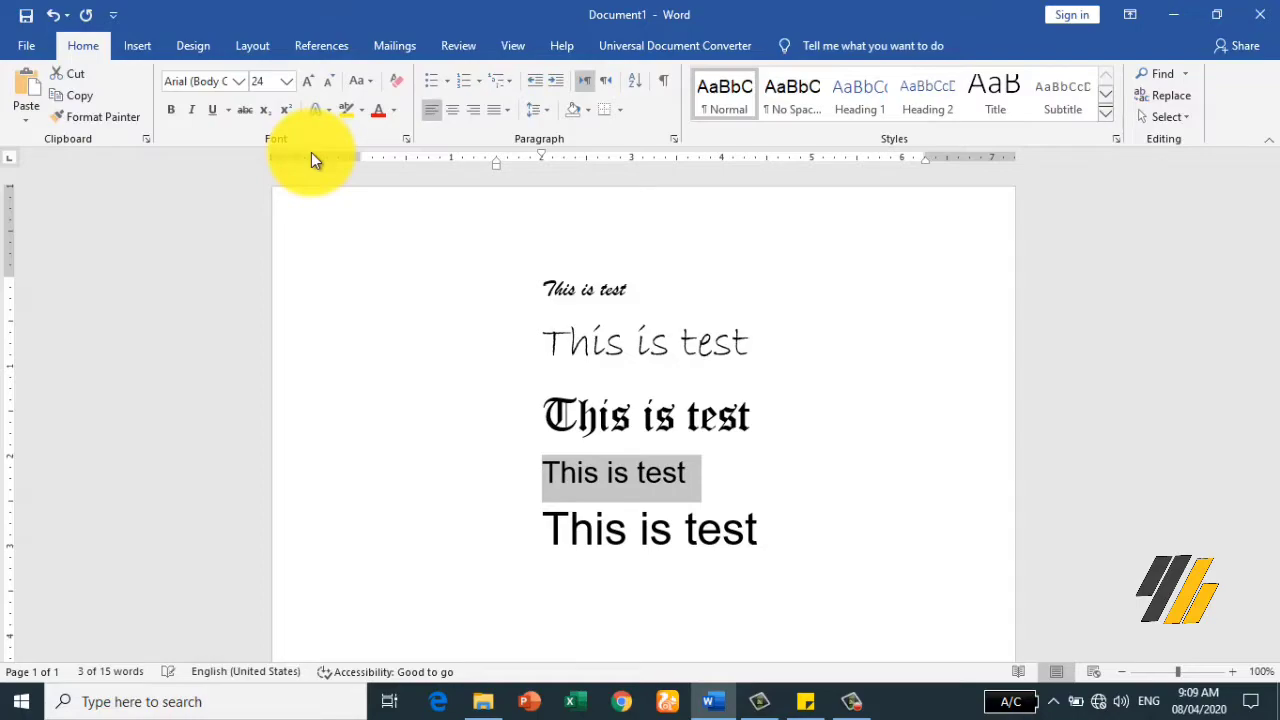
key(ctrl+shift+period)
key(ctrl+shift+period)
key(ctrl+shift+period)
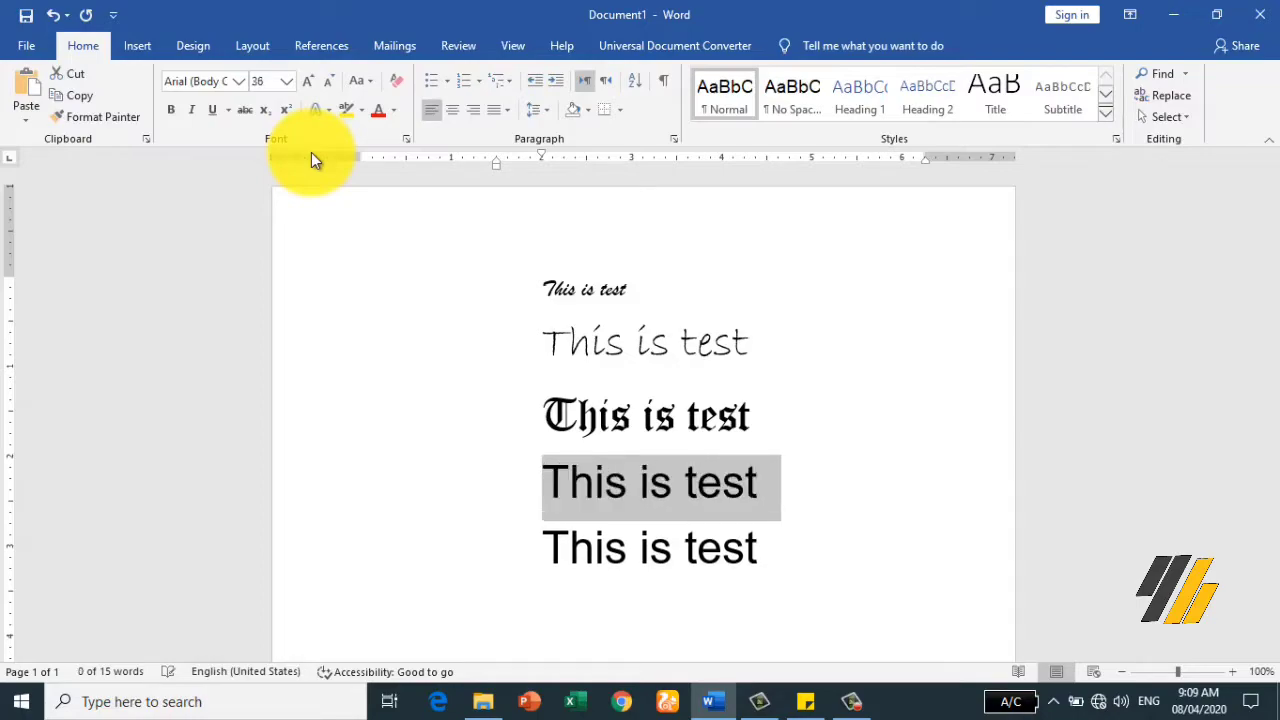
key(ctrl+shift+period)
key(ctrl+shift+period)
key(ctrl+shift+comma)
key(ctrl+shift+comma)
key(ctrl+shift+comma)
key(ctrl+shift+comma)
key(ctrl+shift+comma)
key(ctrl+shift+comma)
key(ctrl+shift+comma)
key(ctrl+shift+comma)
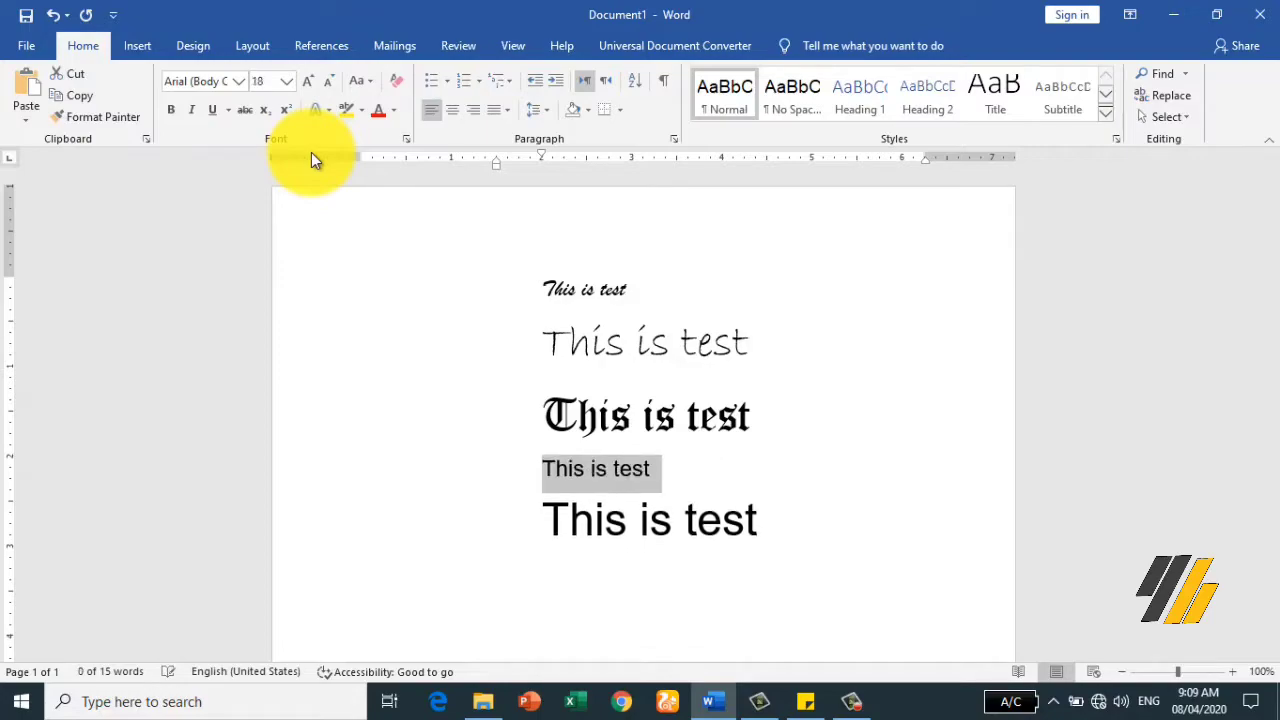
key(ctrl+shift+comma)
key(ctrl+shift+comma)
key(ctrl+shift+comma)
key(ctrl+shift+comma)
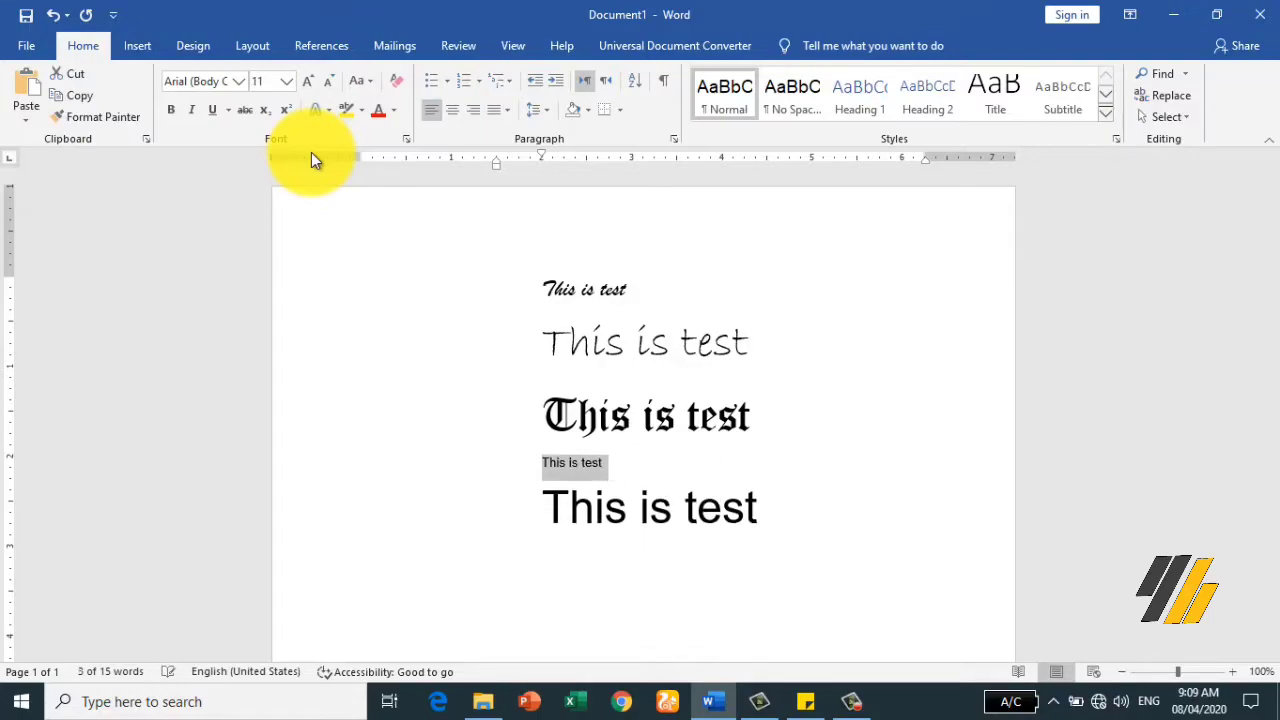
key(ctrl+shift+comma)
key(ctrl+shift+comma)
key(ctrl+shift+comma)
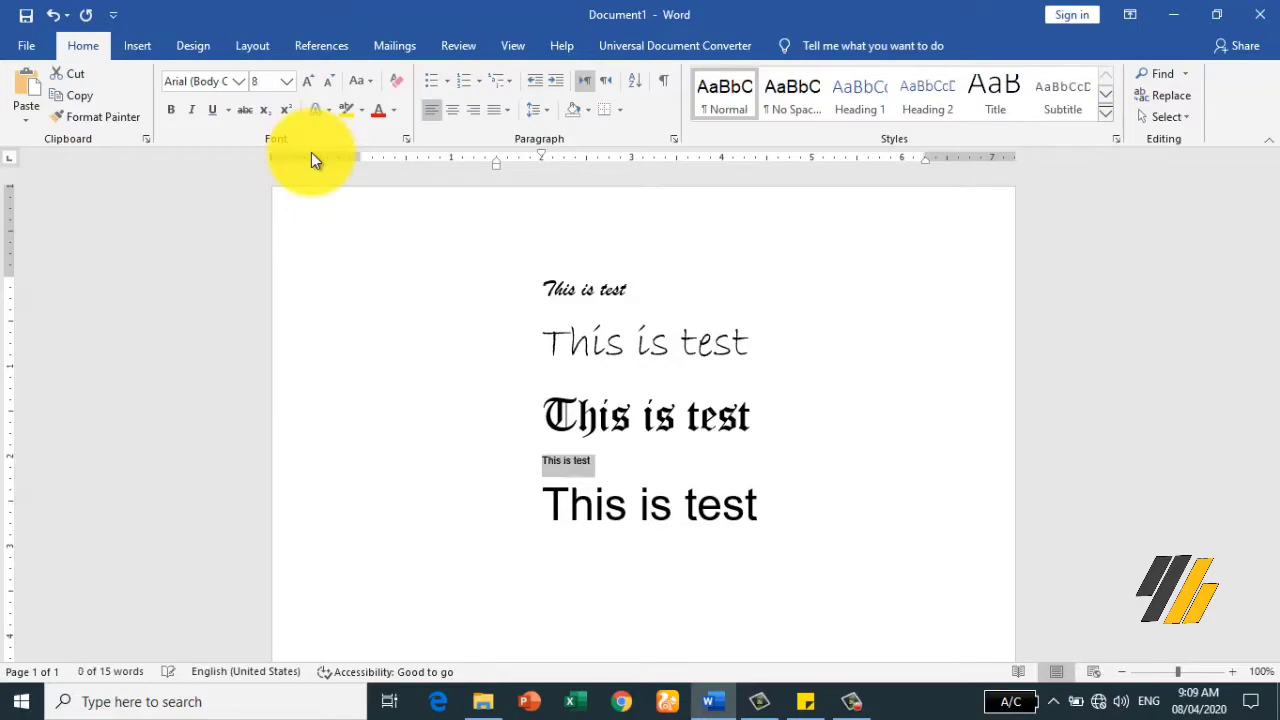
key(ctrl+shift+comma)
key(ctrl+shift+comma)
key(ctrl+shift+comma)
key(ctrl+shift+comma)
key(ctrl+shift+period)
key(ctrl+shift+period)
key(ctrl+shift+period)
key(ctrl+shift+period)
key(ctrl+shift+period)
key(ctrl+shift+period)
key(ctrl+shift+period)
key(ctrl+shift+period)
key(ctrl+shift+period)
key(ctrl+shift+period)
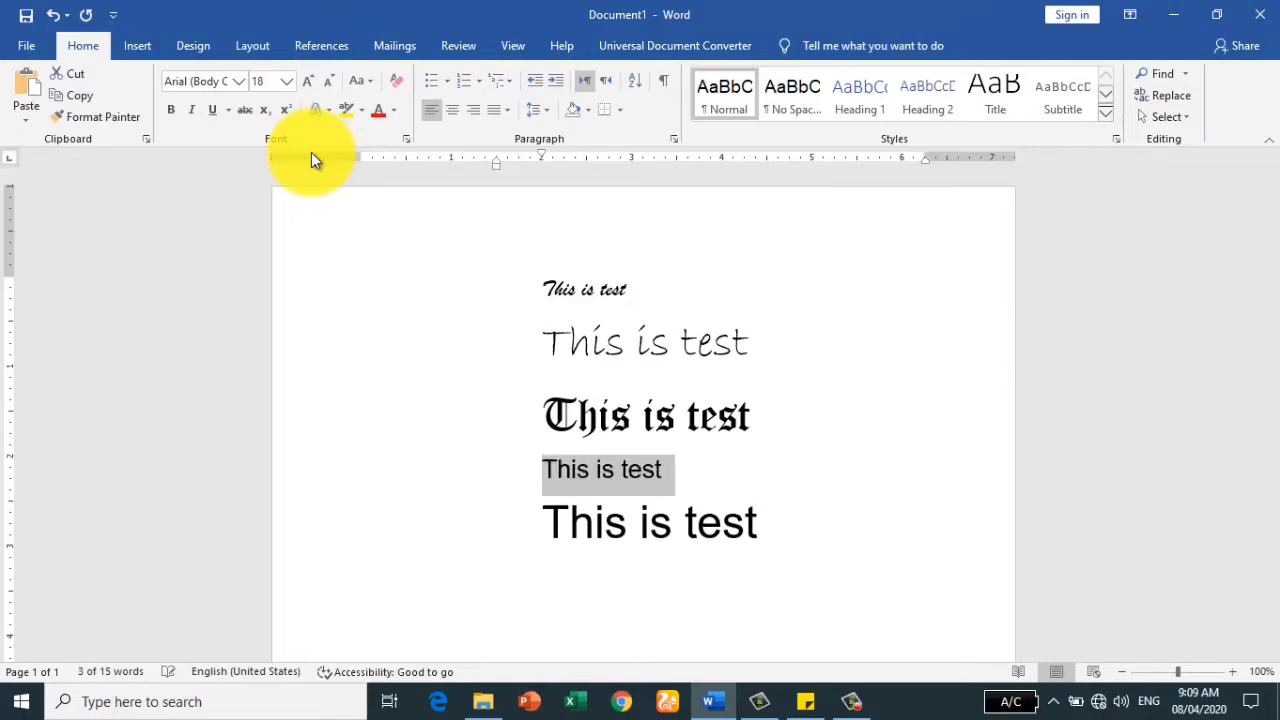
key(ctrl+shift+period)
key(ctrl+shift+period)
key(ctrl+shift+period)
key(ctrl+shift+period)
key(ctrl+shift+period)
key(ctrl+shift+period)
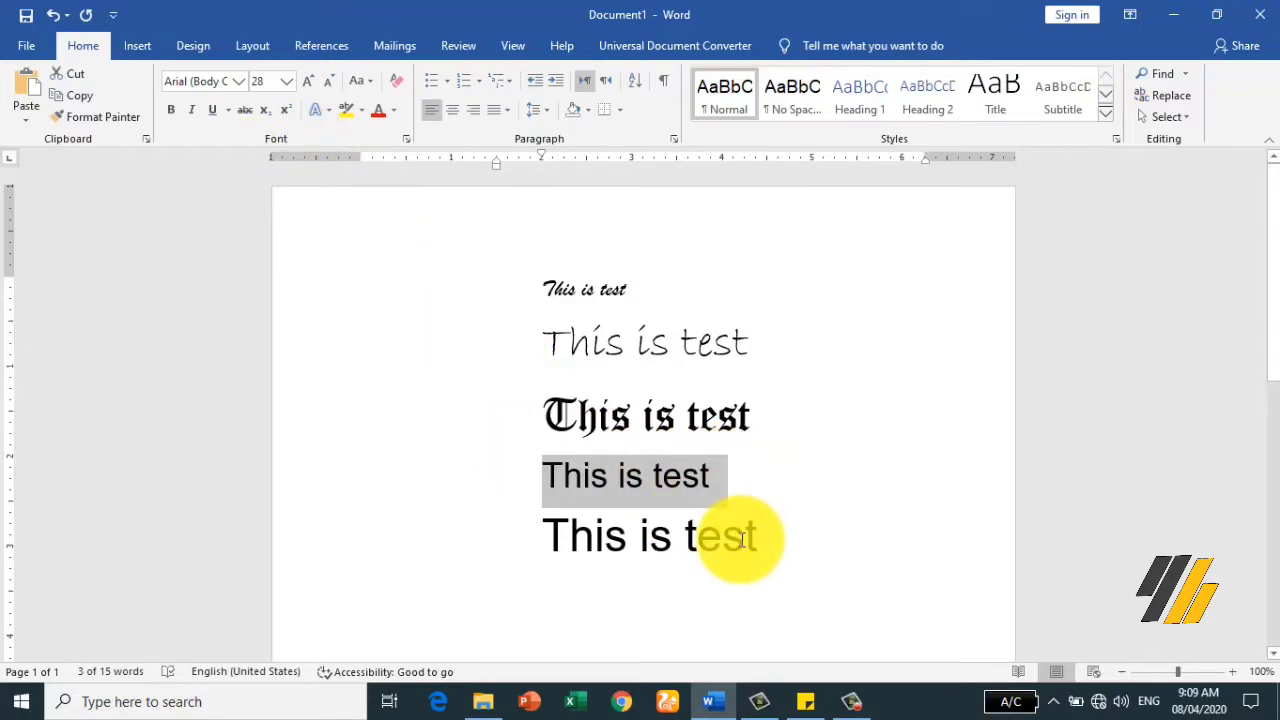
Step: Grow the fourth line to 48 pt, shrink it to 36 pt, and select the whole document
key(ctrl+bracketright)
key(ctrl+bracketright)
key(ctrl+bracketright)
key(ctrl+bracketright)
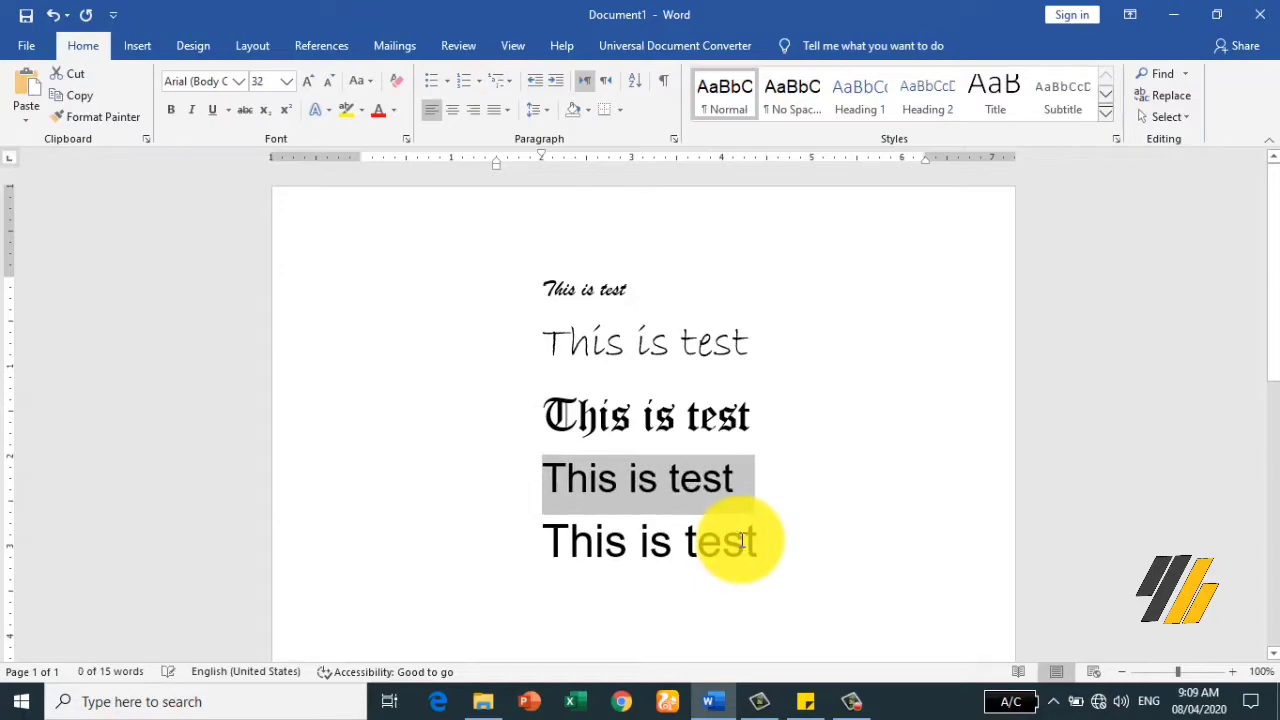
key(ctrl+bracketright)
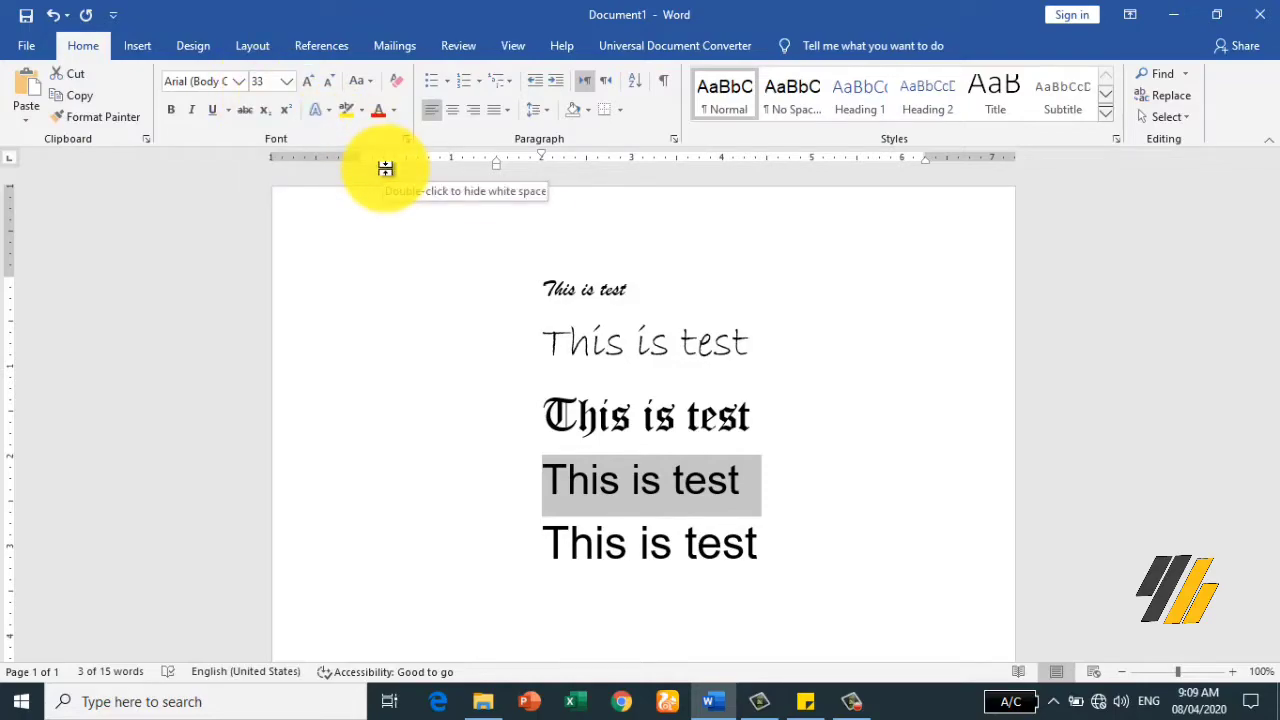
key(ctrl+bracketright)
key(ctrl+bracketright)
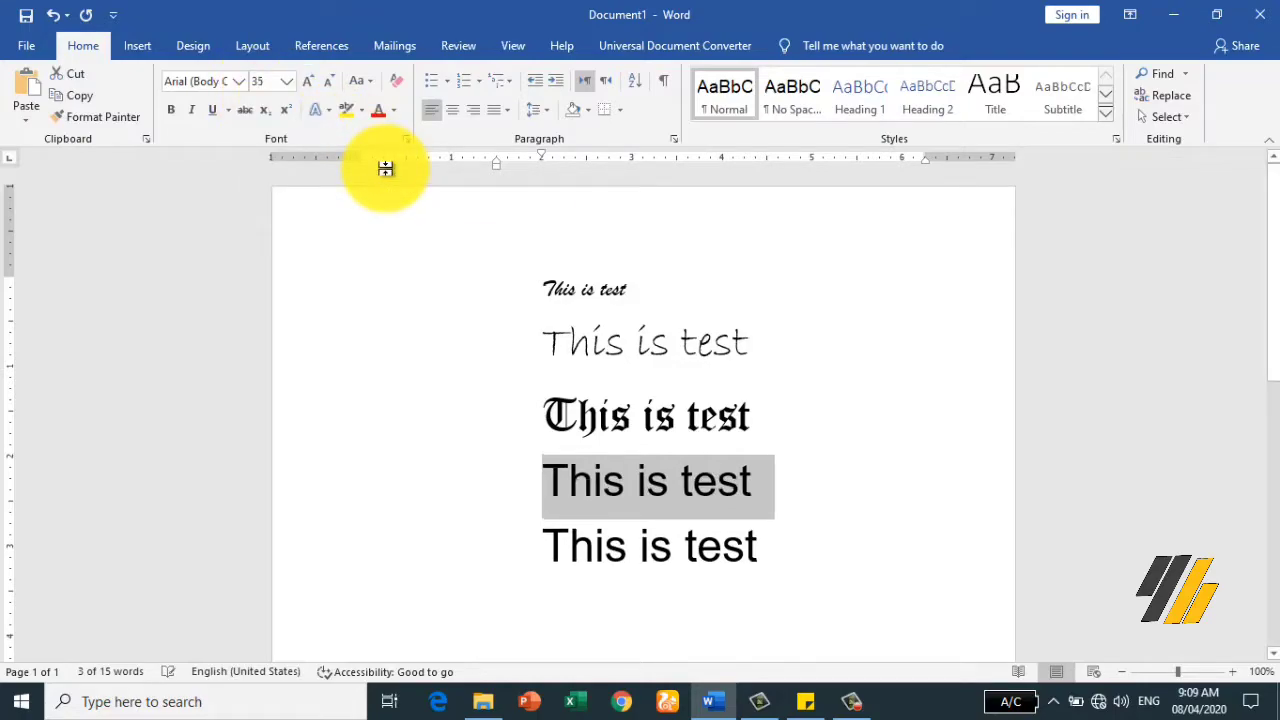
key(ctrl+bracketright)
key(ctrl+bracketright)
key(ctrl+bracketright)
key(ctrl+bracketright)
key(ctrl+bracketright)
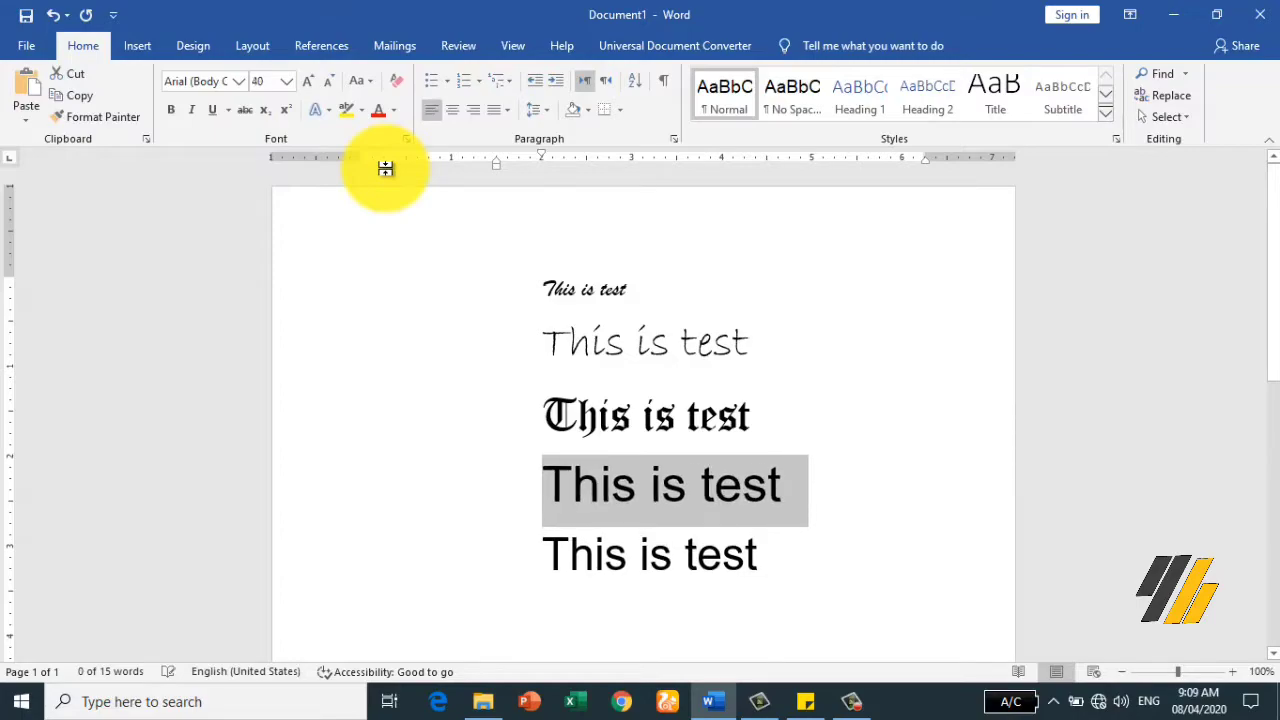
key(ctrl+bracketright)
key(ctrl+bracketright)
key(ctrl+bracketright)
key(ctrl+bracketright)
key(ctrl+bracketright)
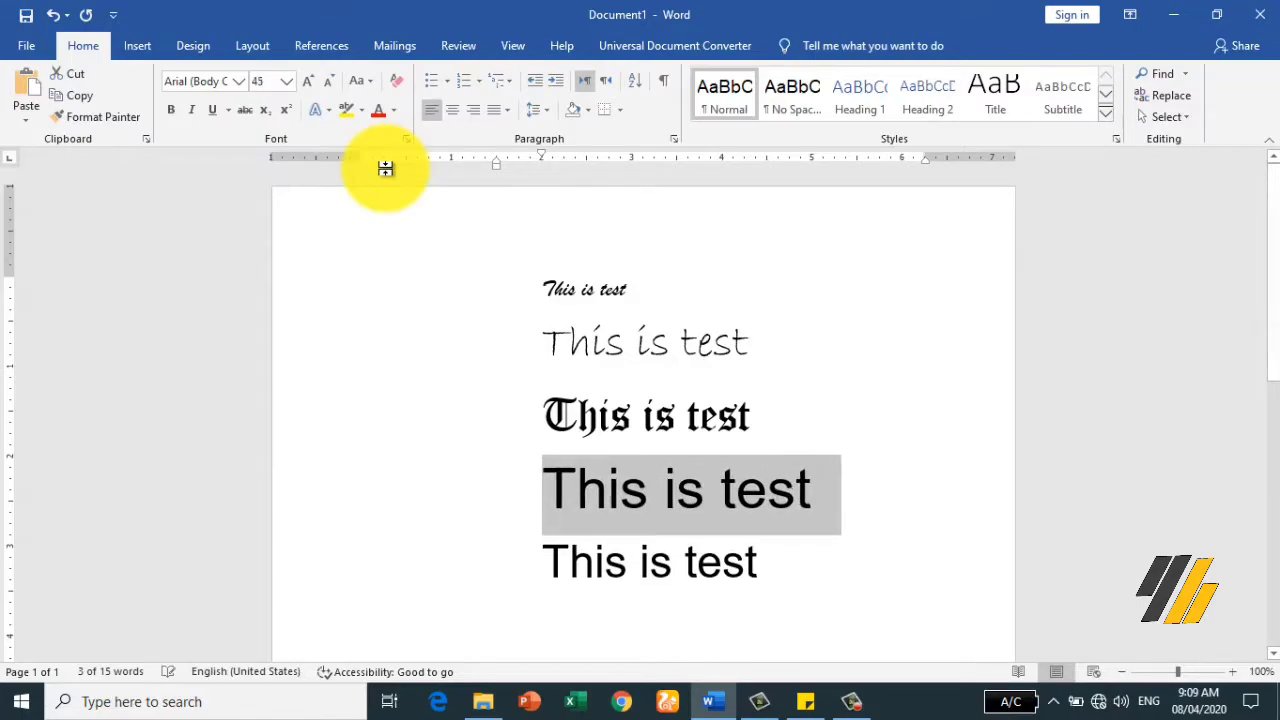
key(ctrl+bracketright)
key(ctrl+bracketright)
key(ctrl+bracketright)
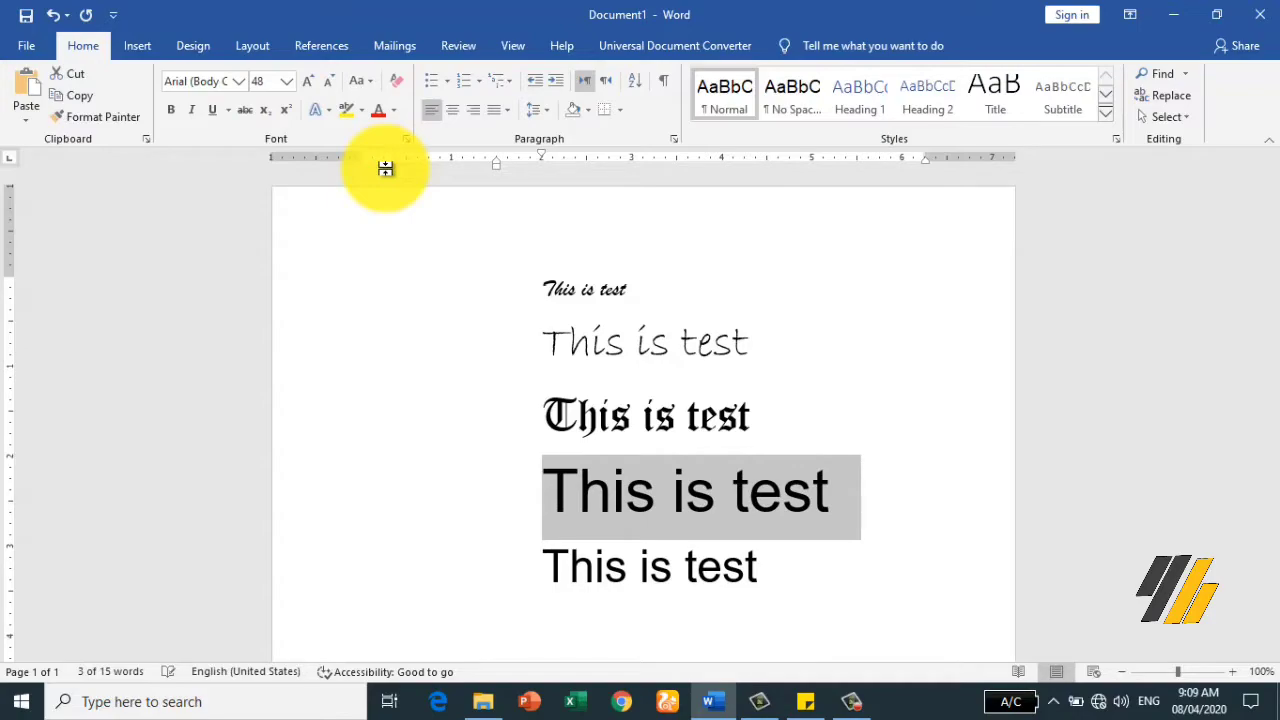
key(ctrl+bracketleft)
key(ctrl+bracketleft)
key(ctrl+bracketleft)
key(ctrl+bracketleft)
key(ctrl+bracketleft)
key(ctrl+bracketleft)
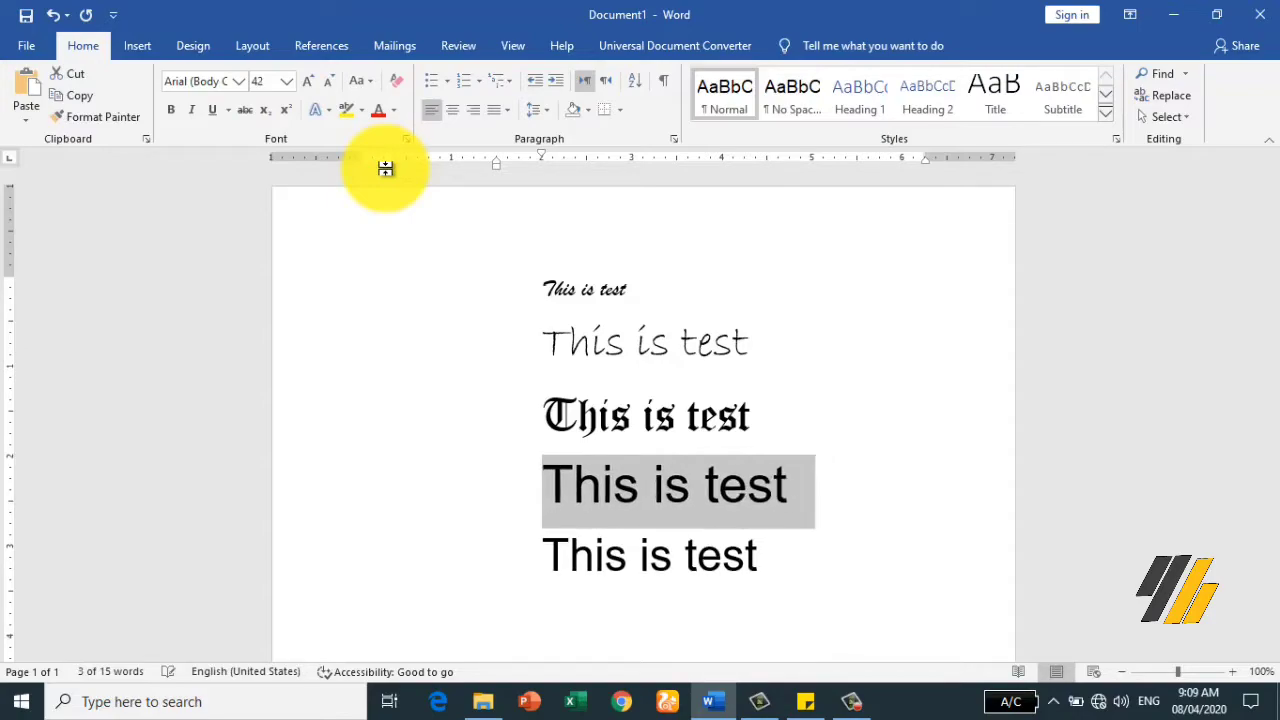
key(ctrl+bracketleft)
key(ctrl+bracketleft)
key(ctrl+bracketleft)
key(ctrl+bracketleft)
key(ctrl+bracketleft)
key(ctrl+bracketleft)
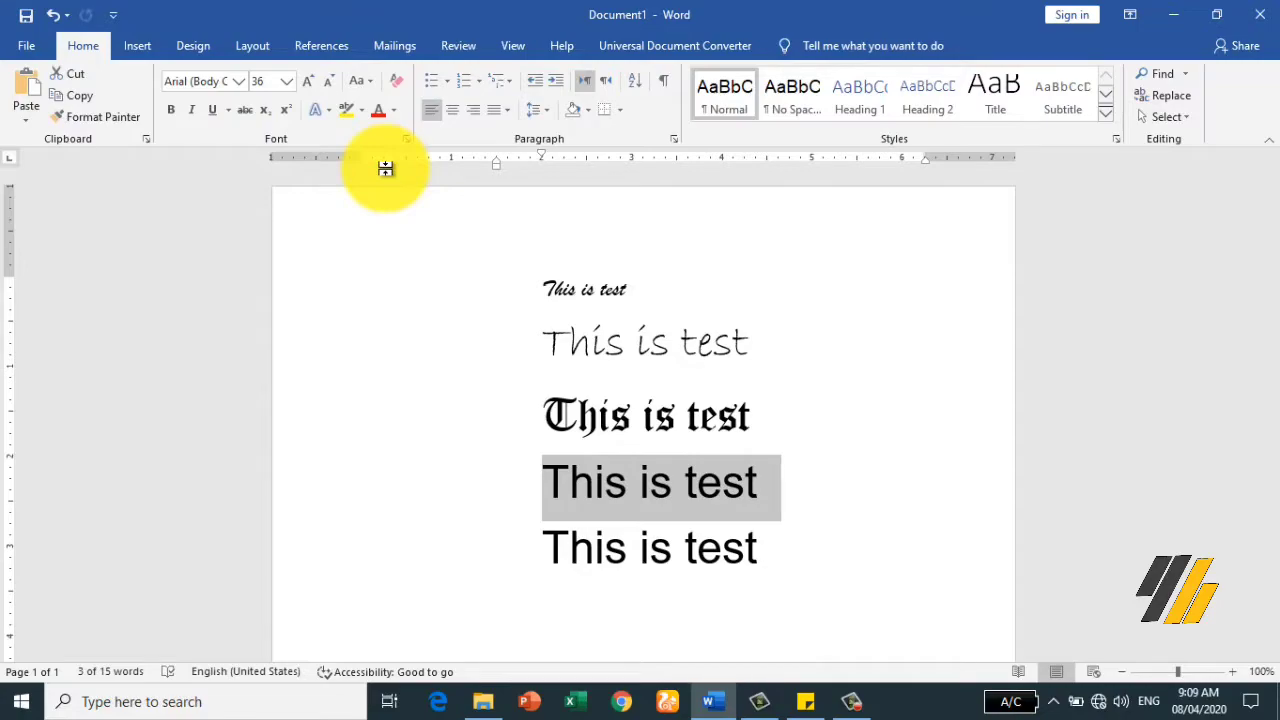
key(ctrl+a)
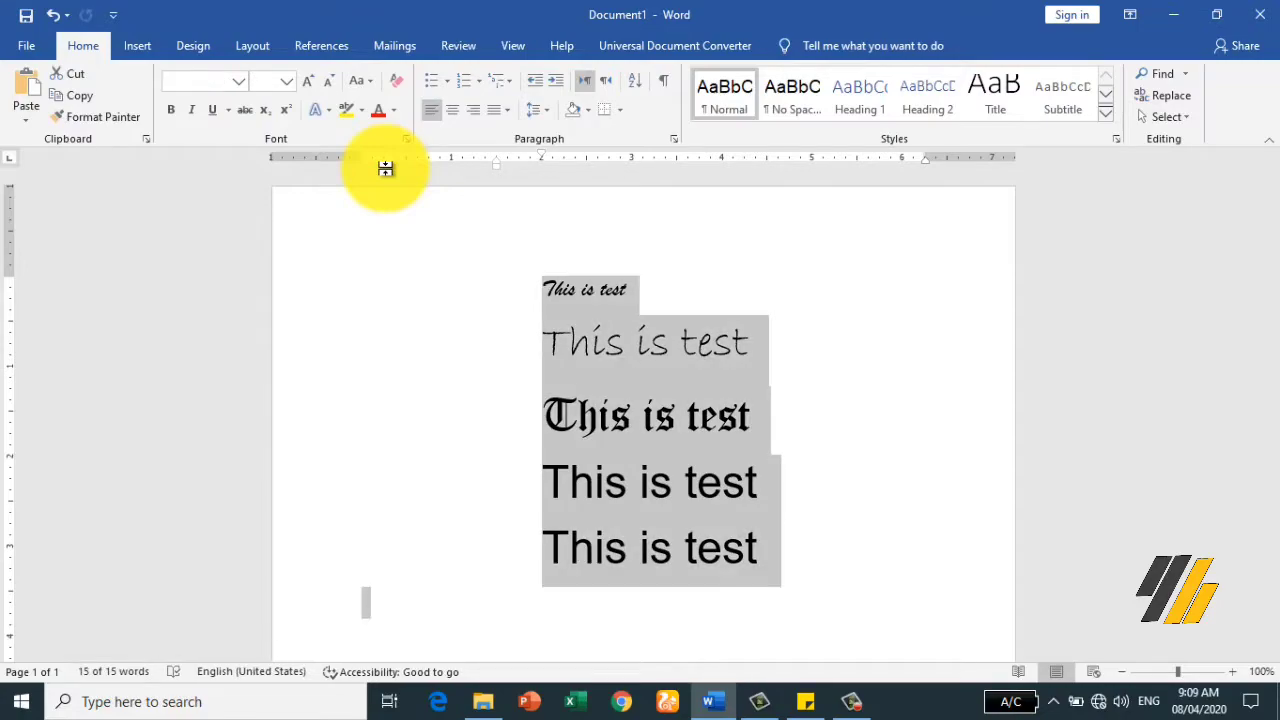
Step: Replace the '=' with =rand() to generate sample paragraphs, then select them all
text(=)
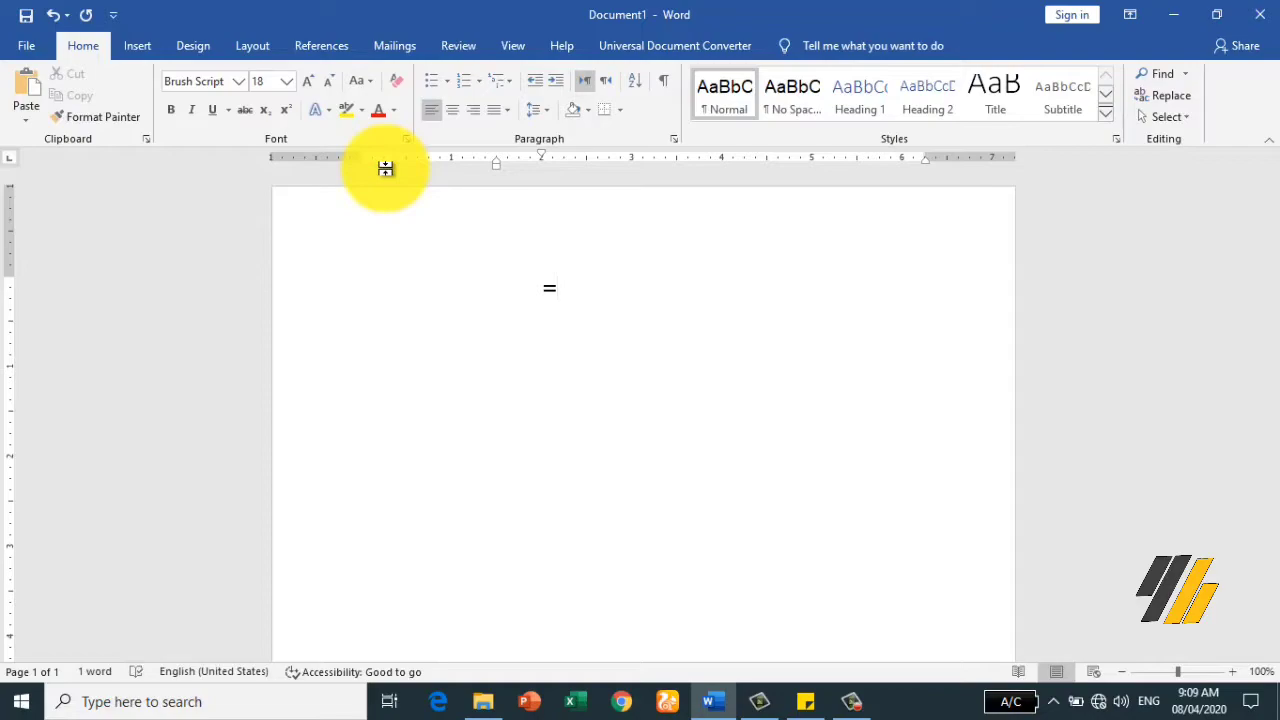
key(BackSpace)
key(BackSpace)
text(=)
text(rand()
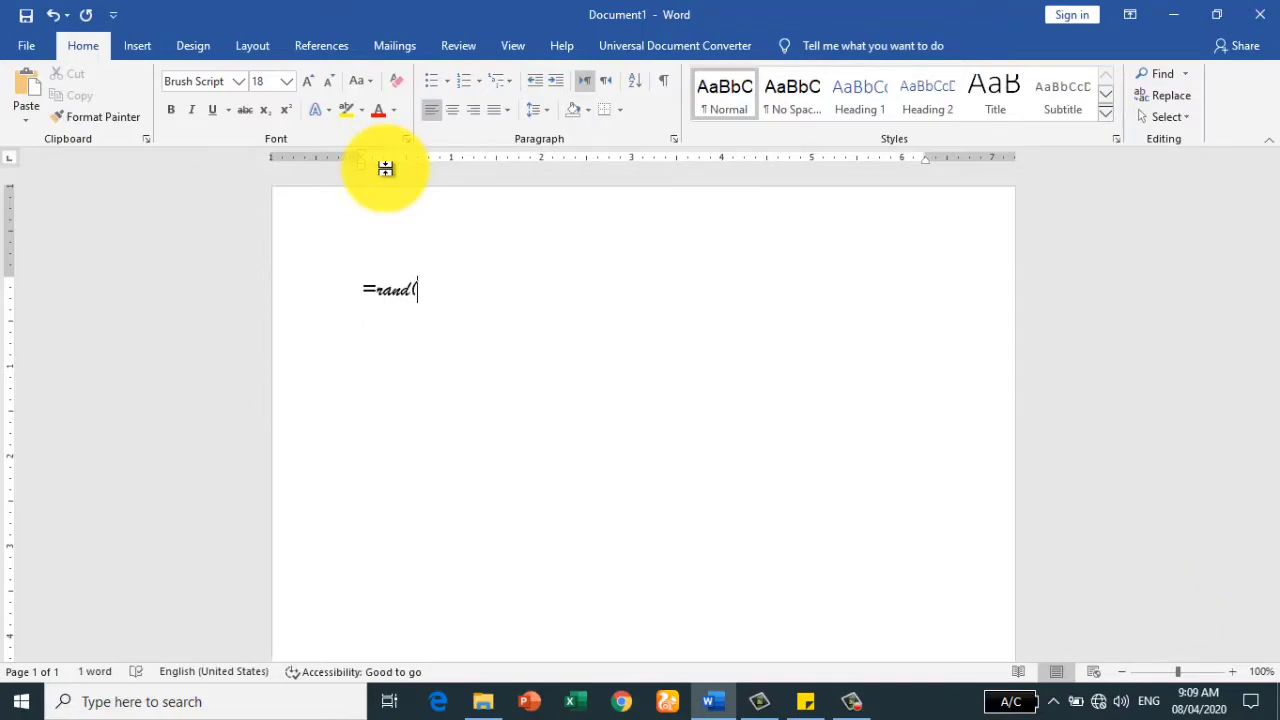
text())
key(Return)
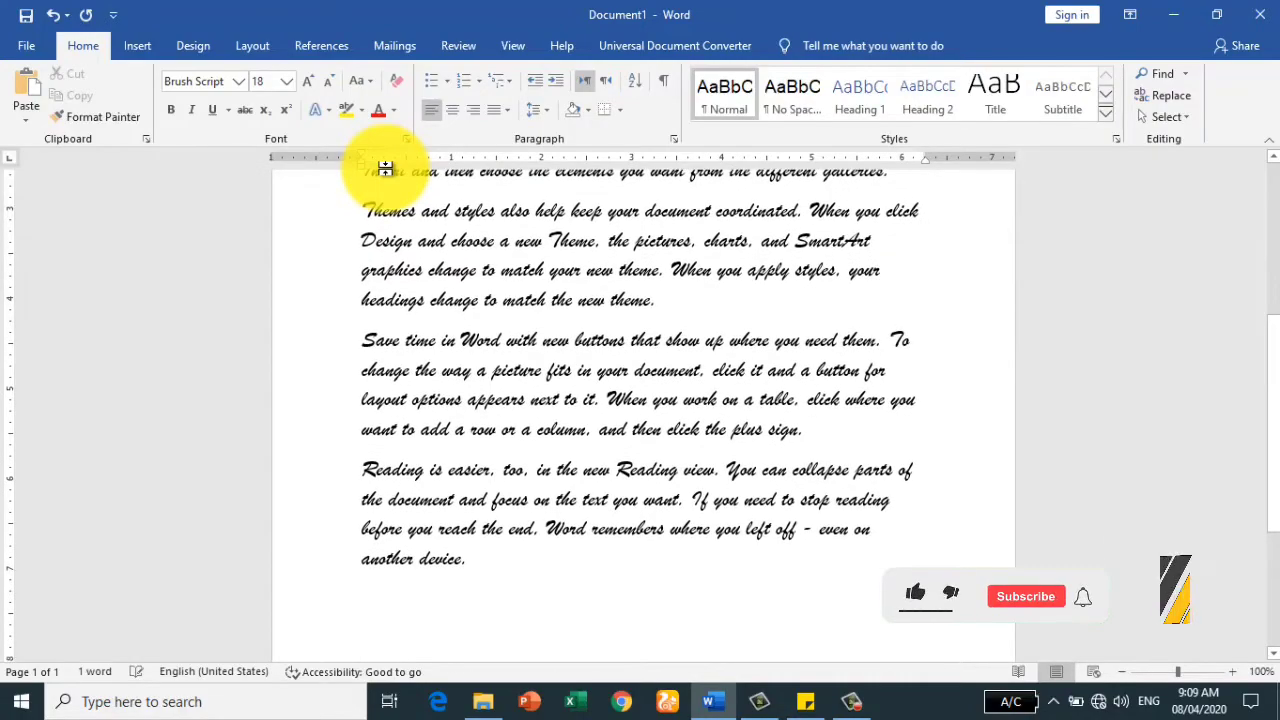
key(ctrl+Home)
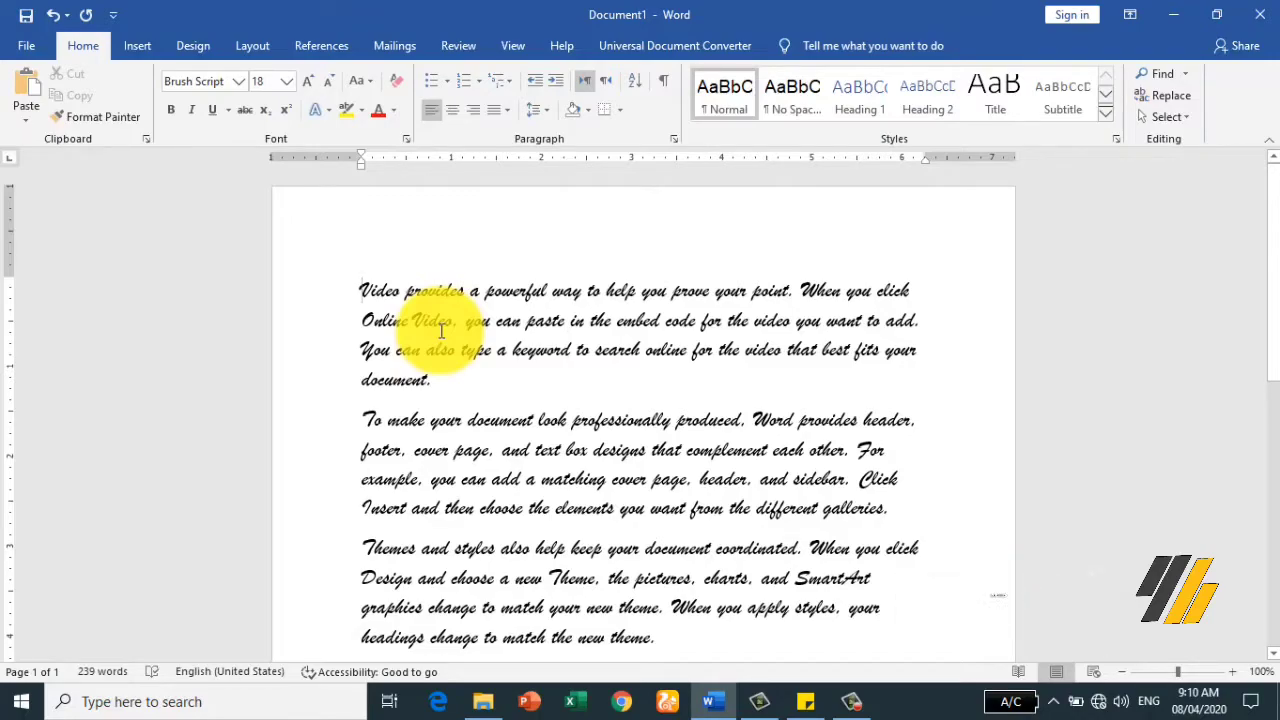
key(ctrl+a)
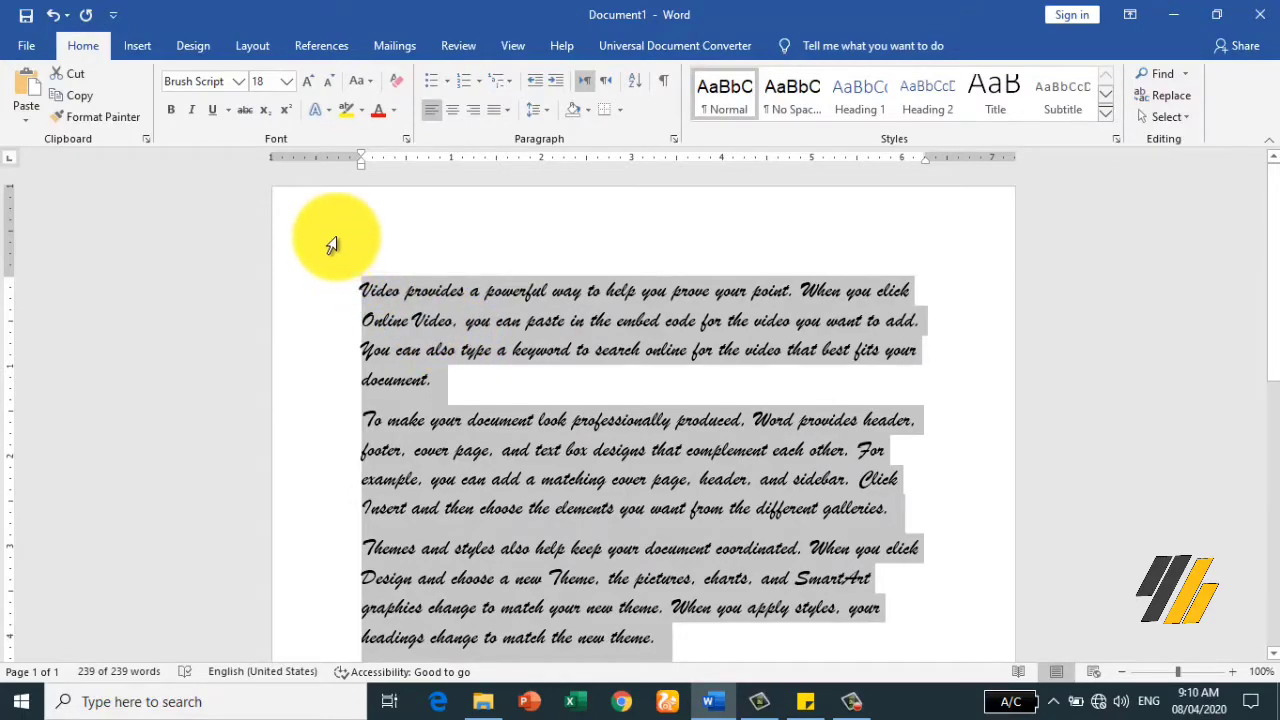
Step: Change all the sample paragraphs from Brush Script to Arial and clear the selection
click(240, 83)
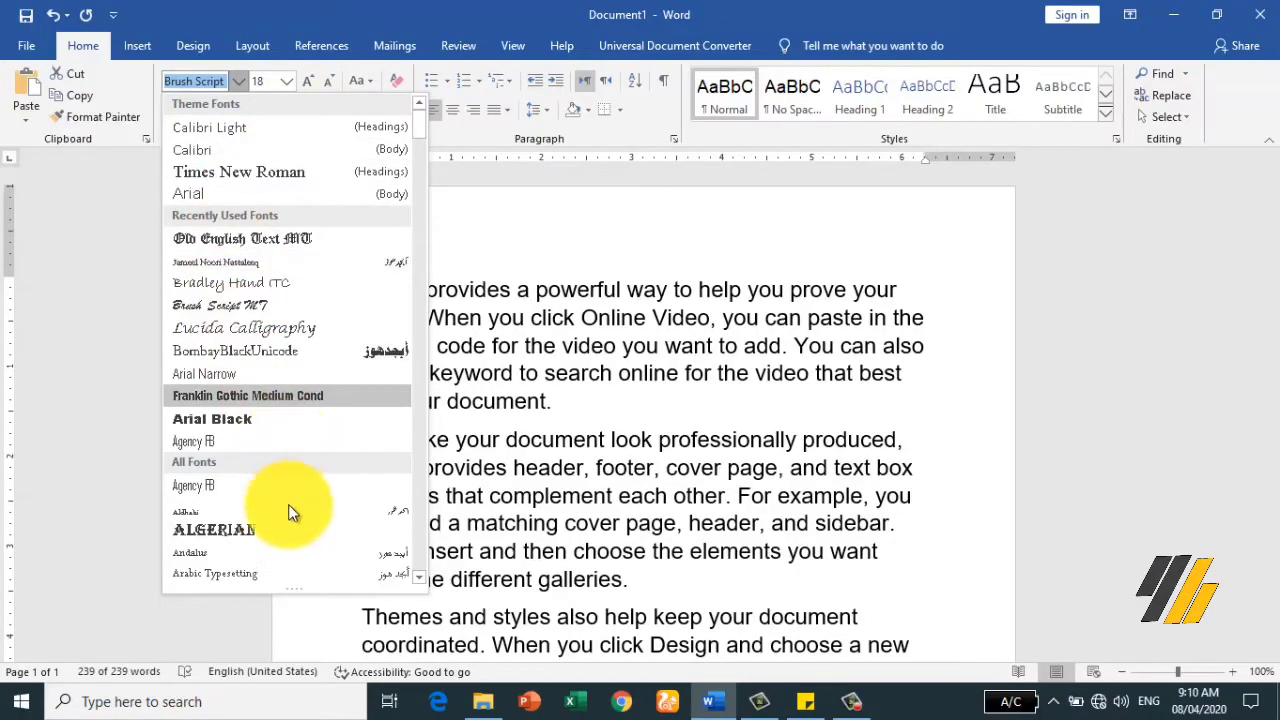
scroll(295, 515, down, 3)
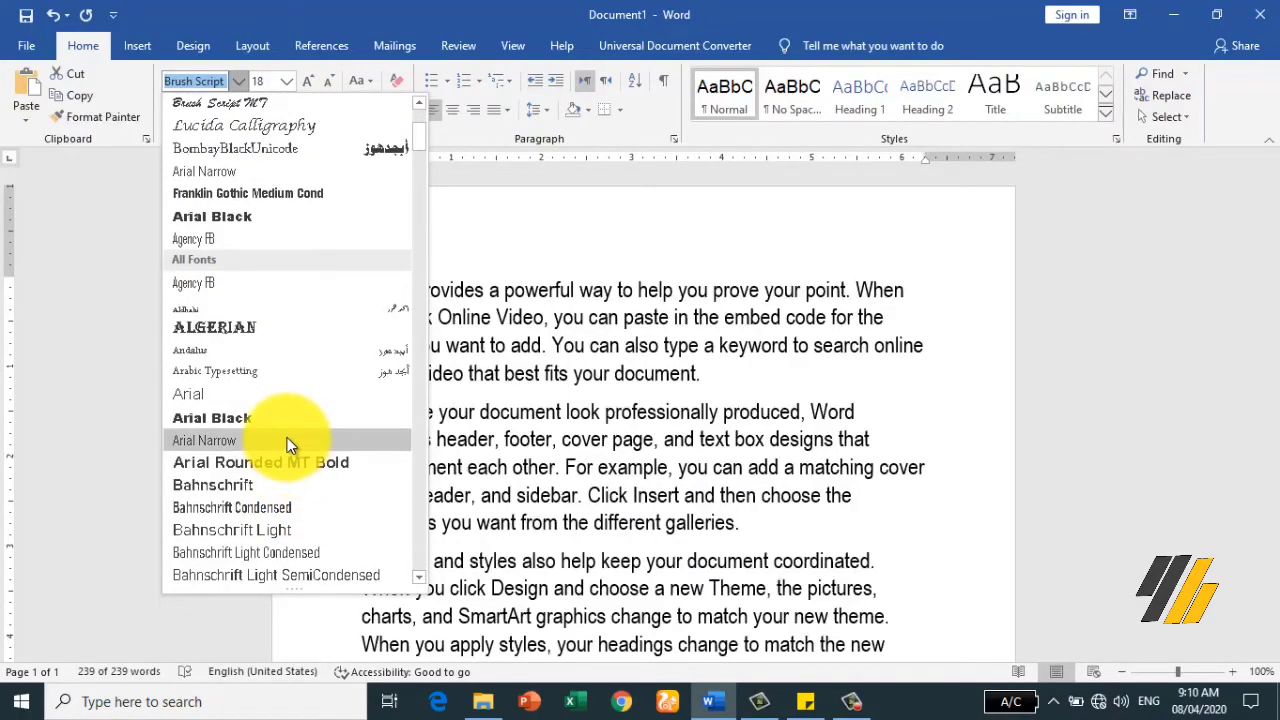
scroll(287, 443, down, 1)
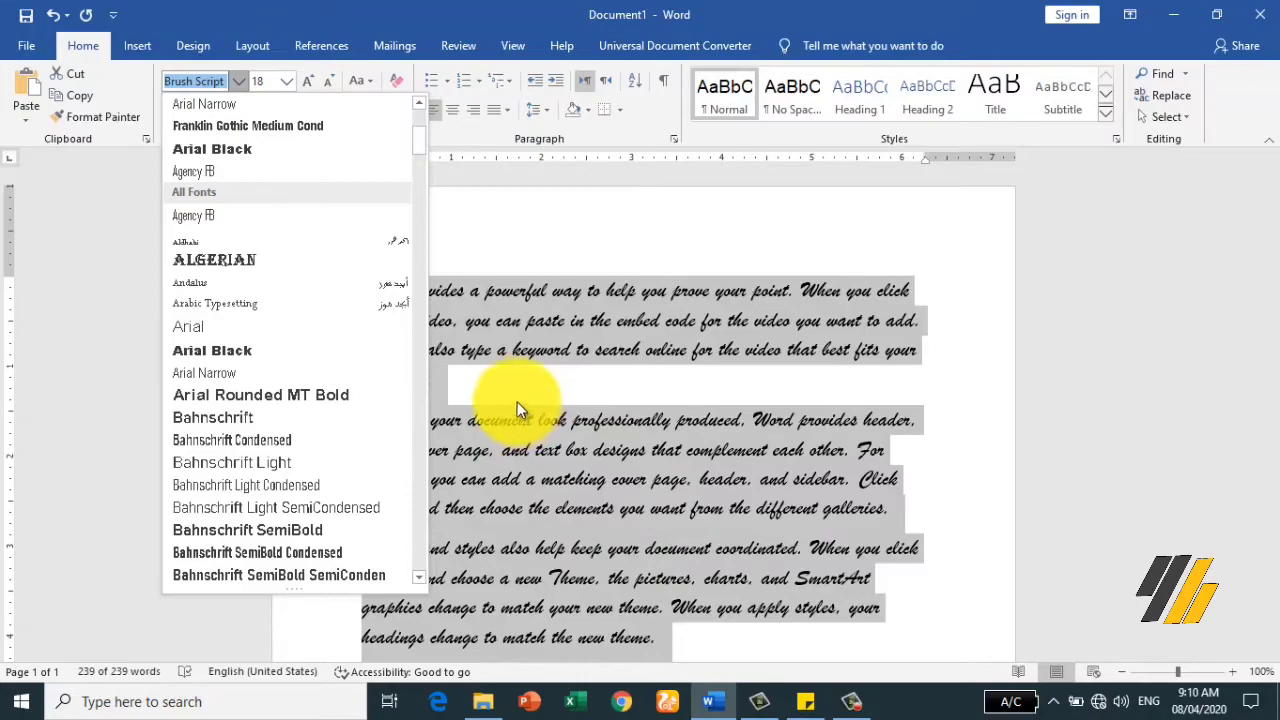
scroll(315, 220, up, 3)
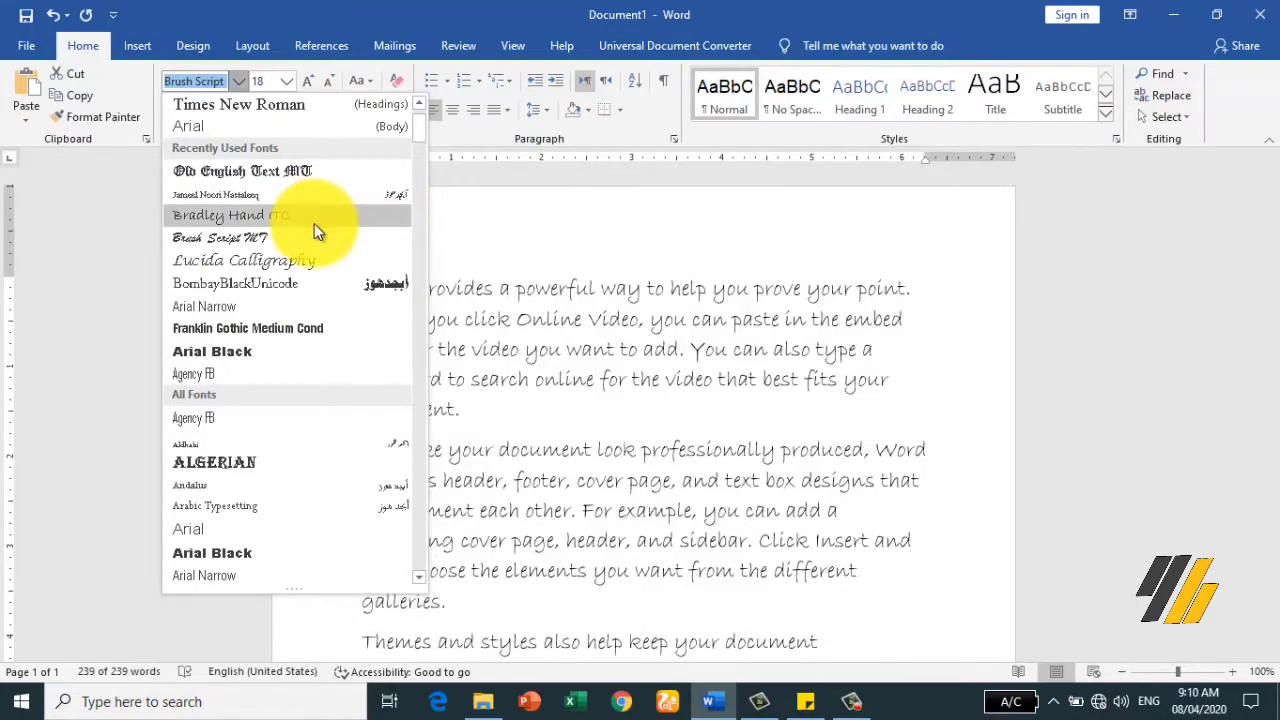
scroll(314, 223, up, 1)
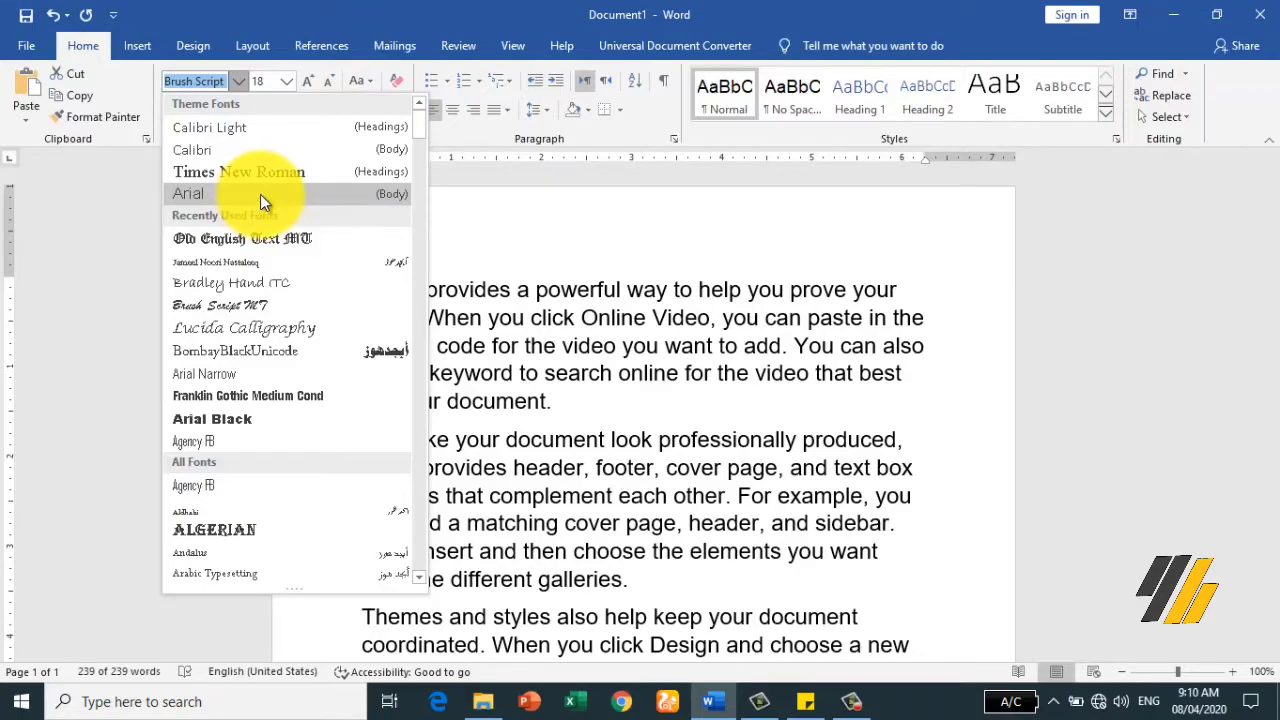
click(260, 194)
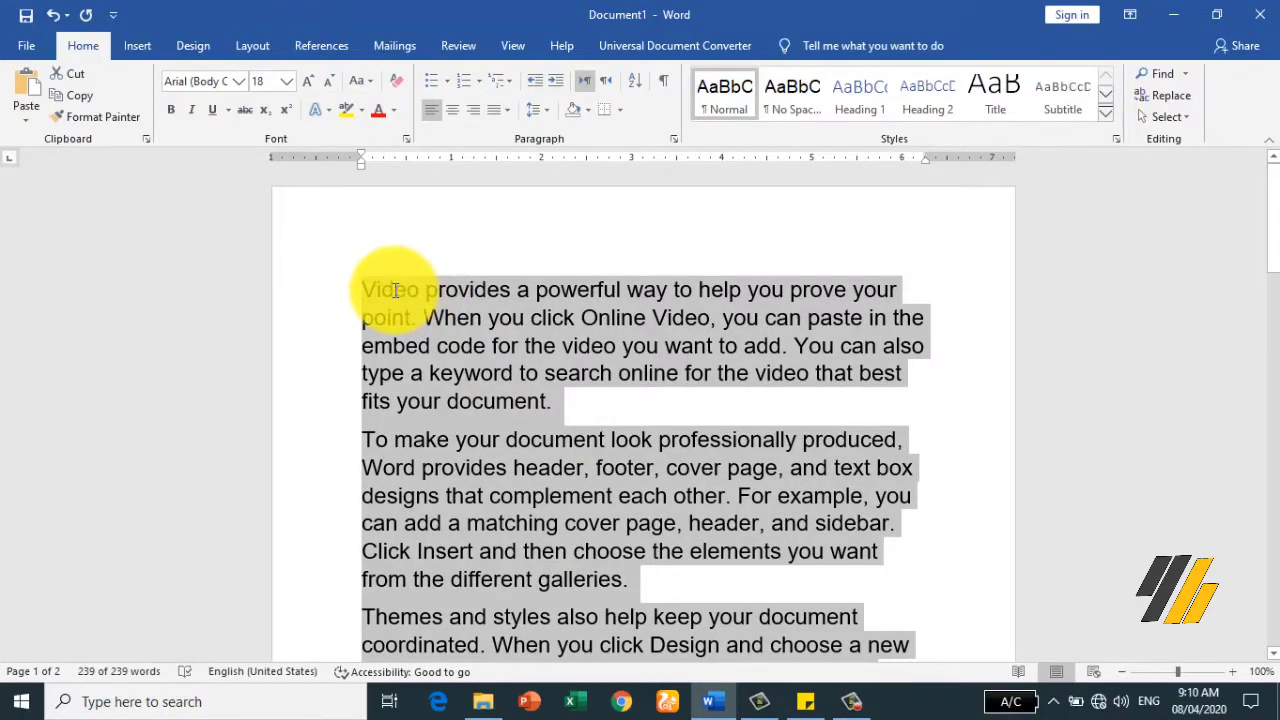
click(357, 288)
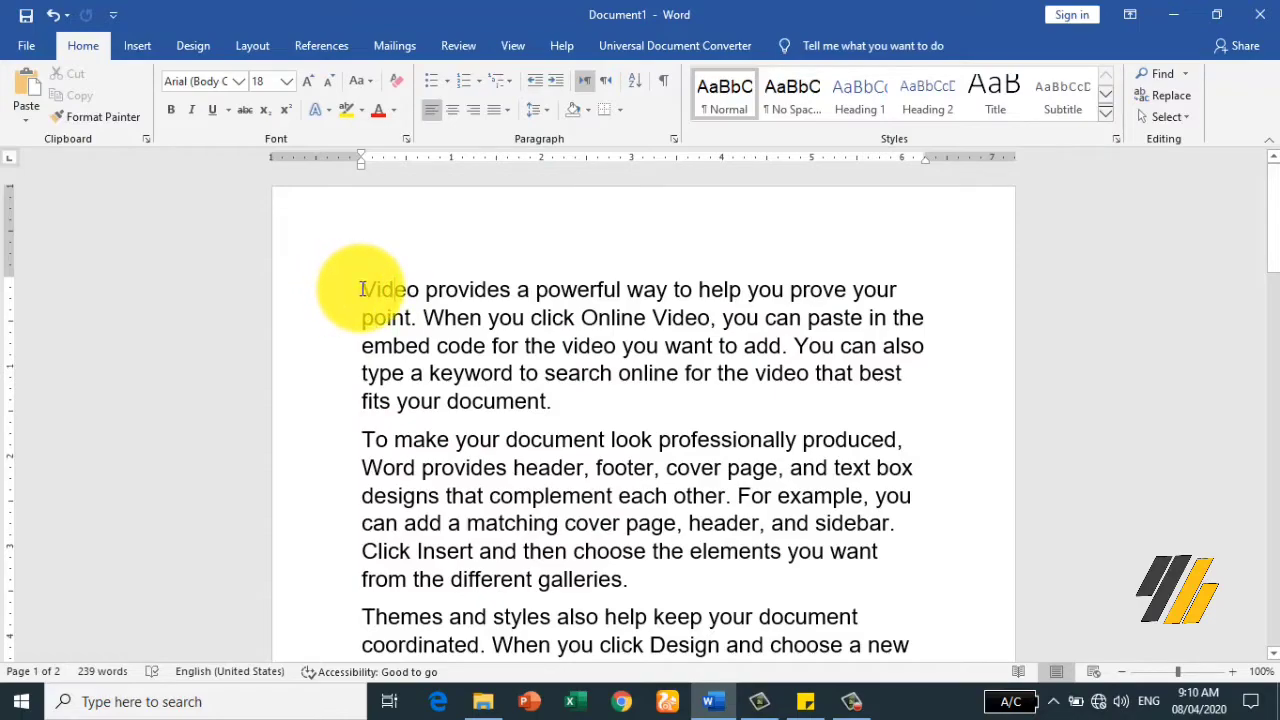
Step: Set the phrase 'Video provides a powerful way' in Old English Text MT
click(290, 290)
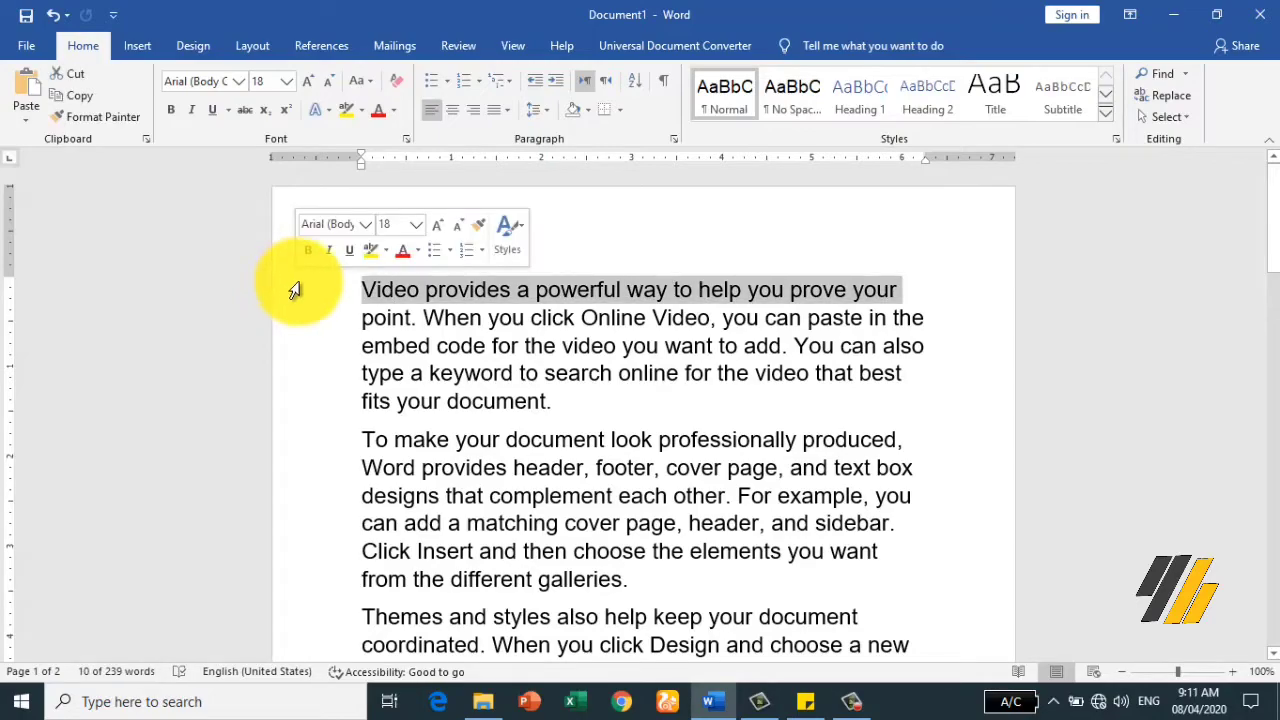
click(400, 294)
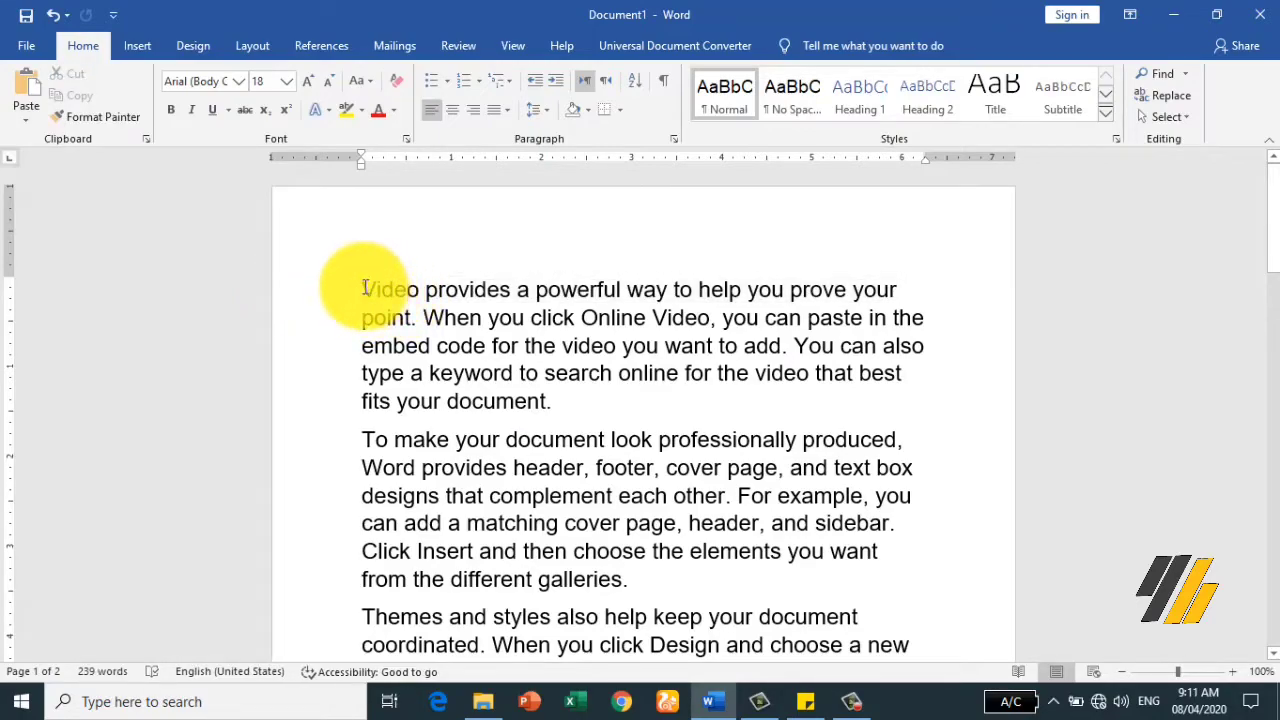
drag(363, 289, 668, 289)
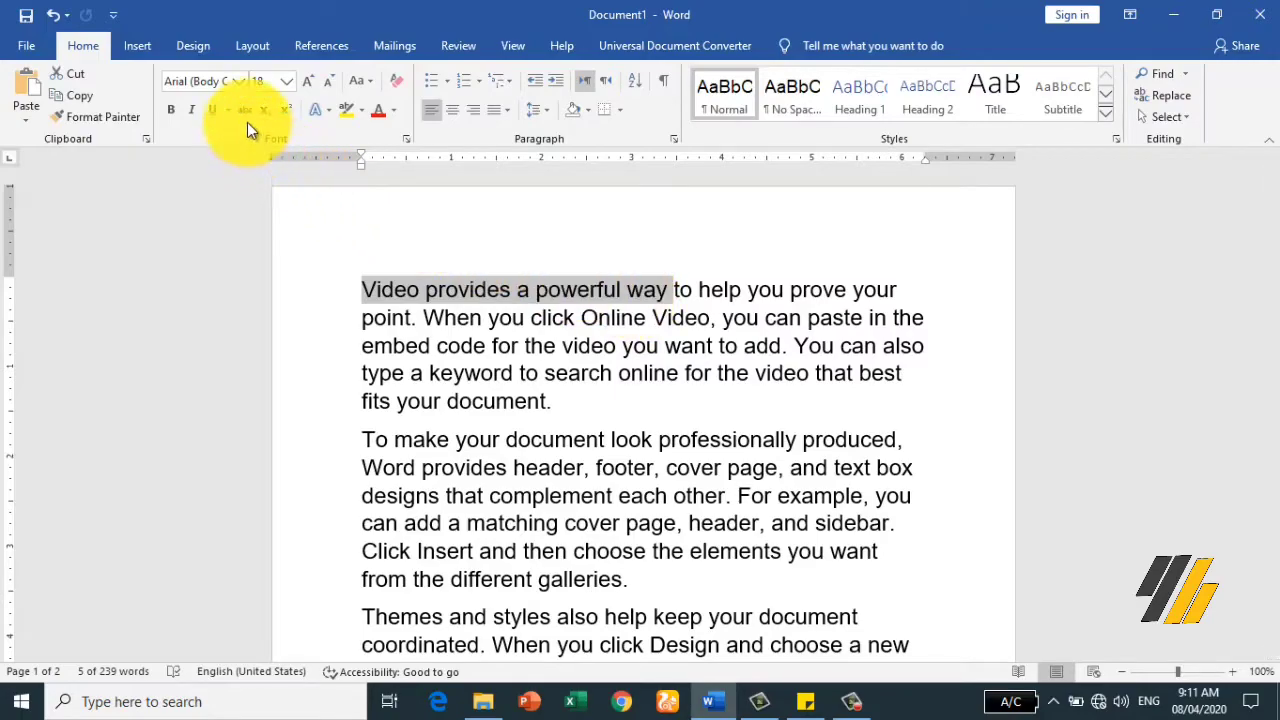
click(238, 84)
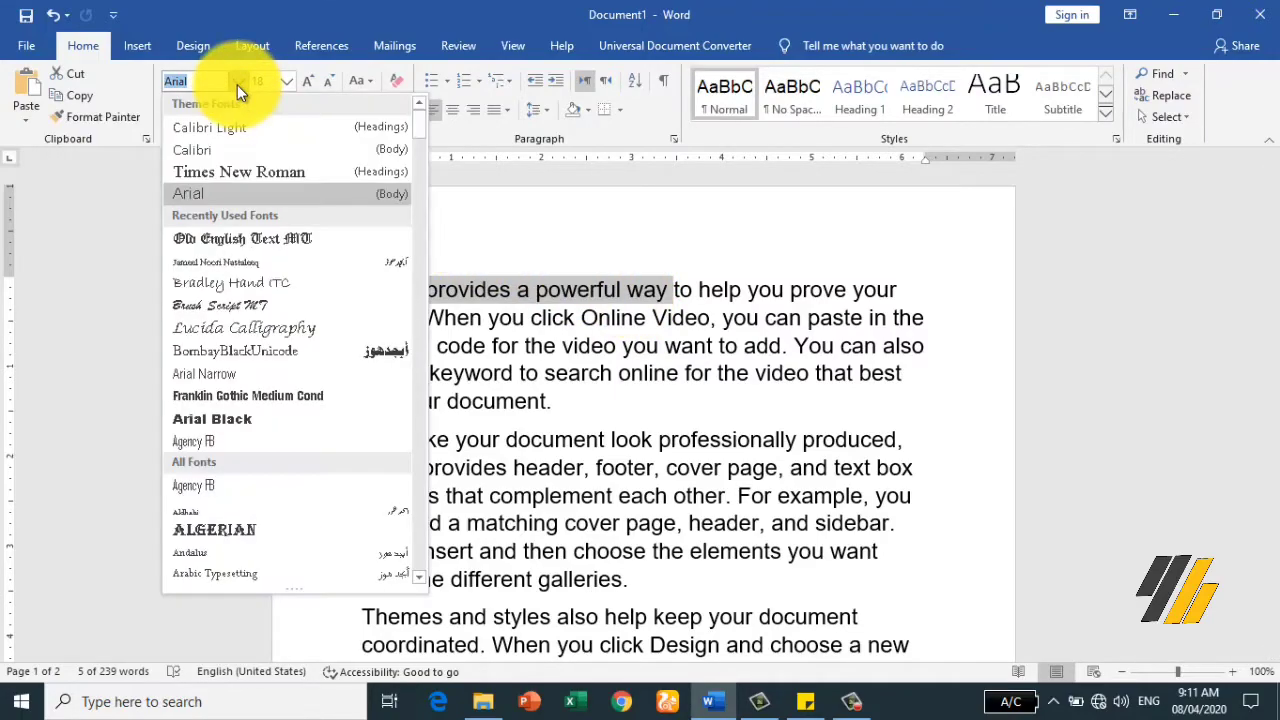
click(243, 239)
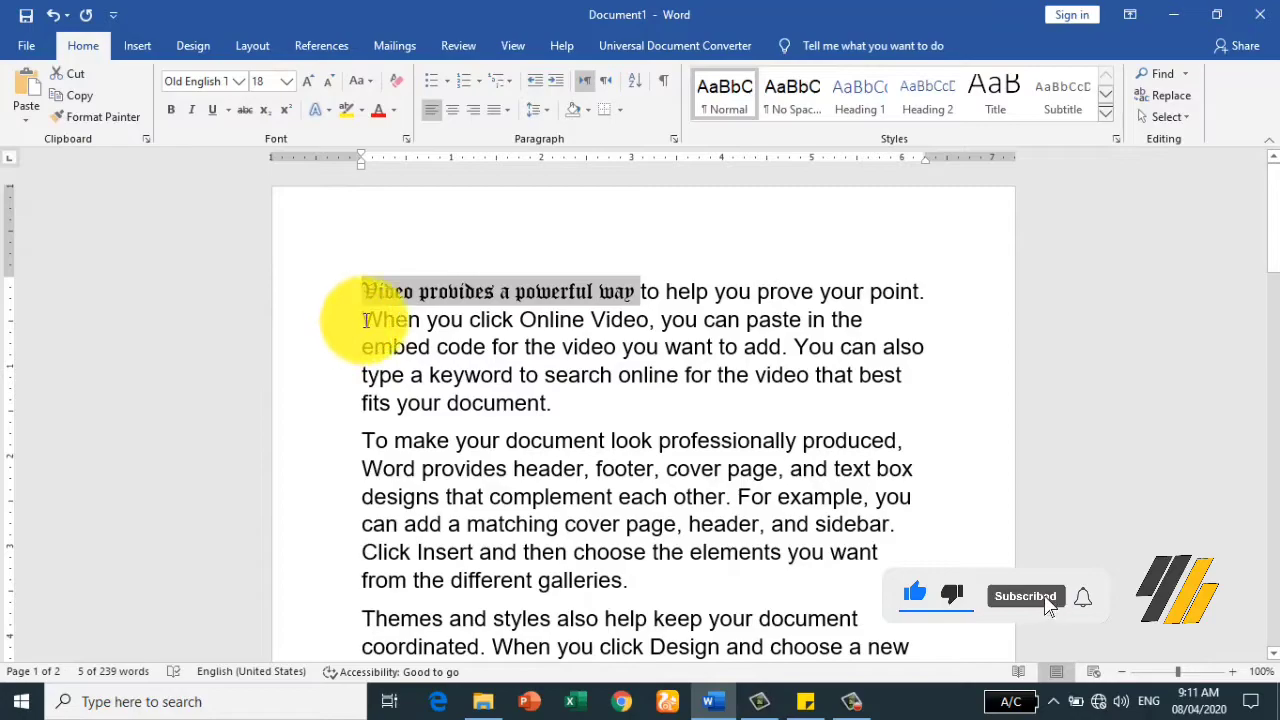
Step: Set 'When you click Online Video' in Bradley Hand ITC and 'embed code for the video' in Algerian
drag(362, 320, 662, 320)
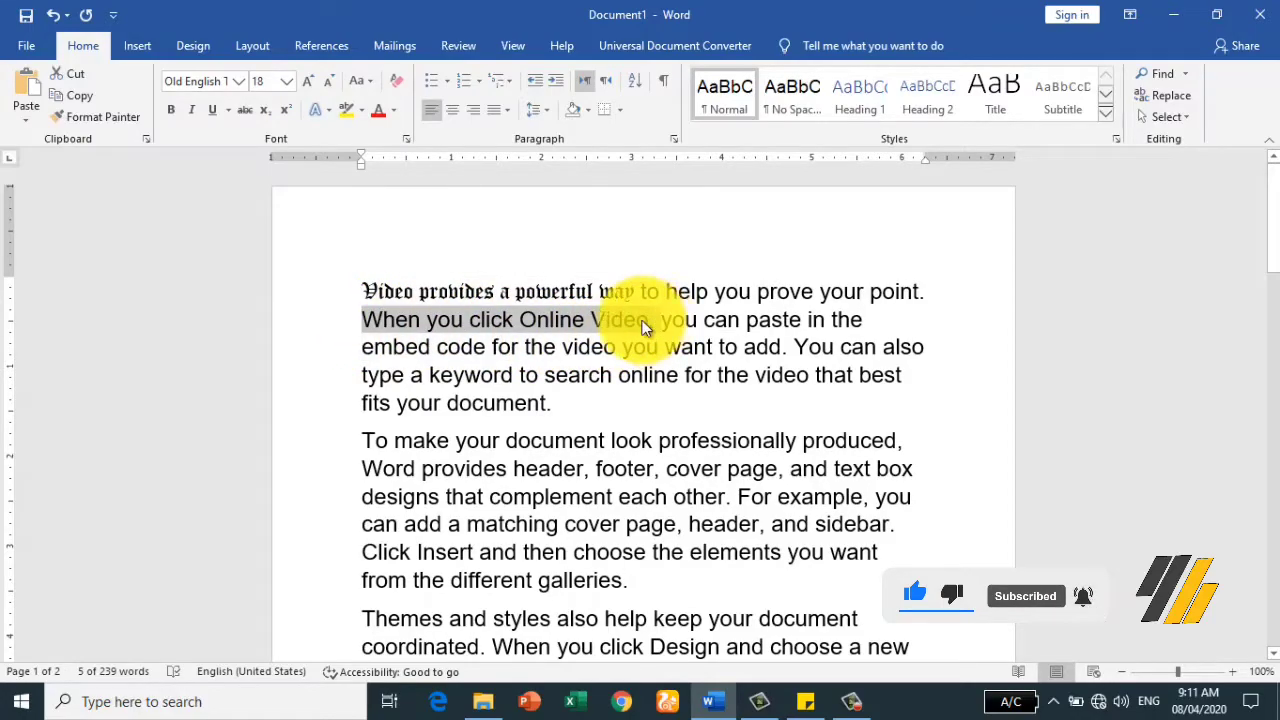
click(241, 86)
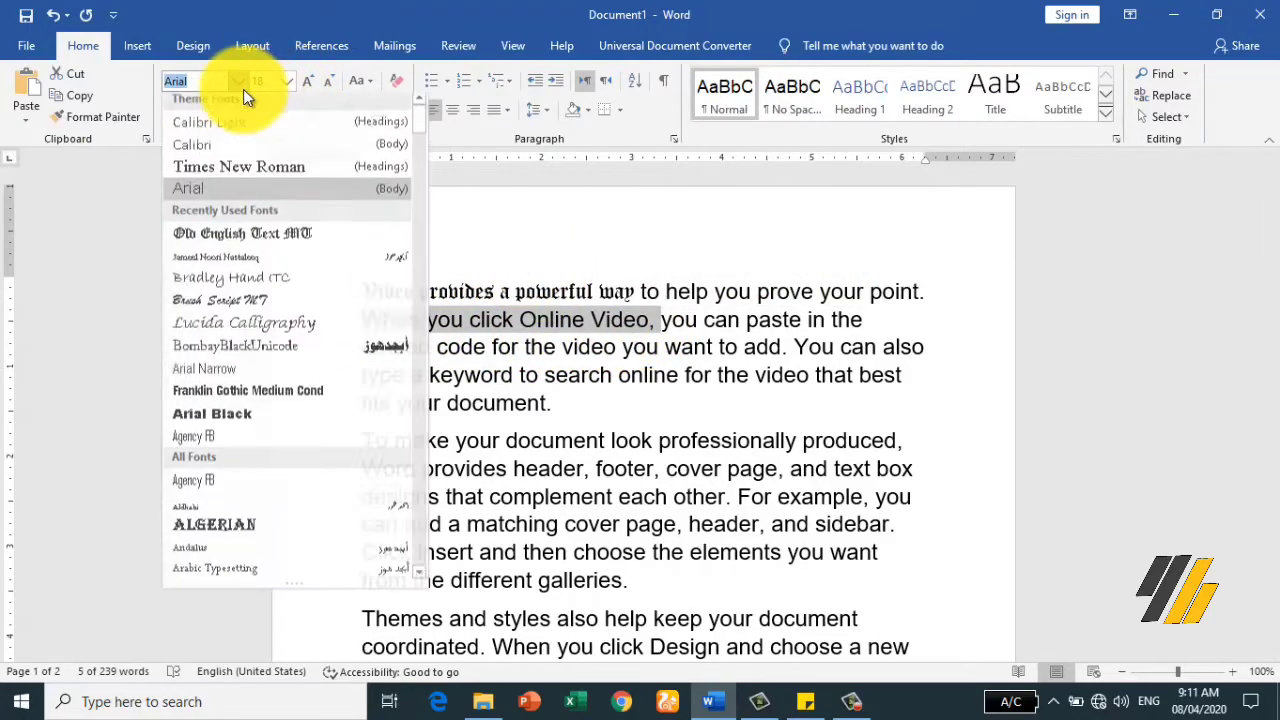
click(220, 282)
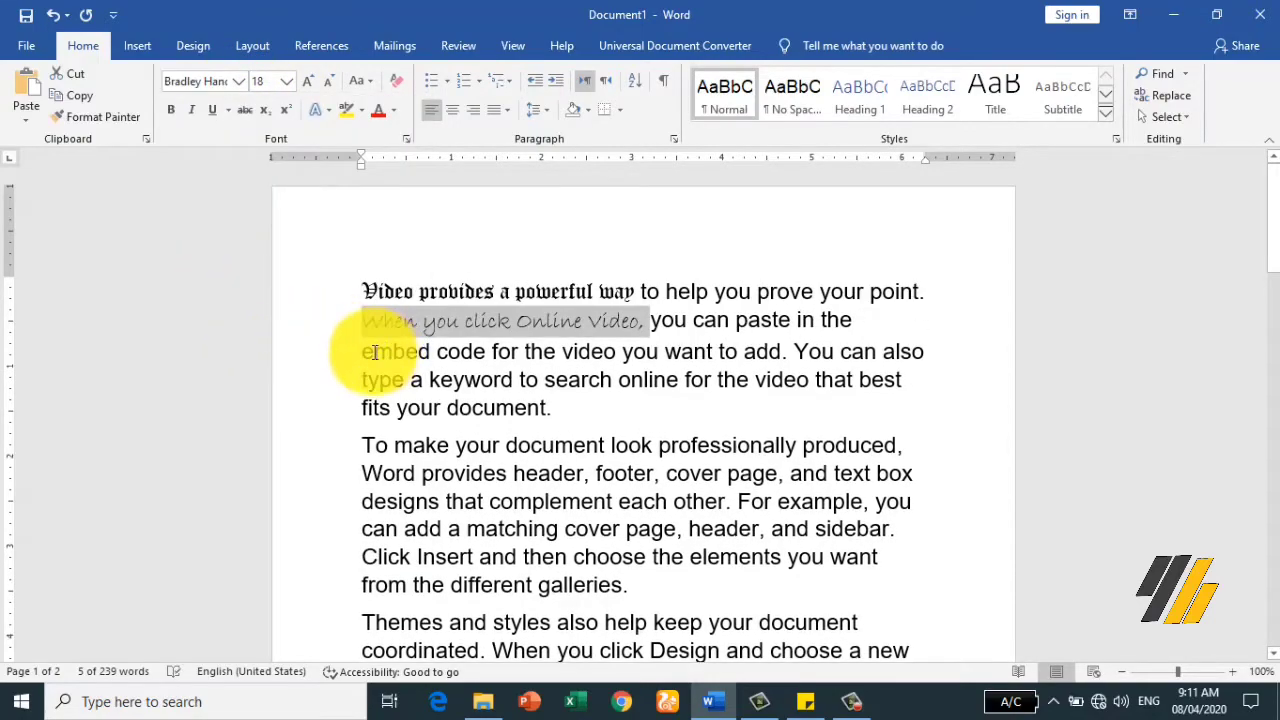
drag(357, 352, 617, 357)
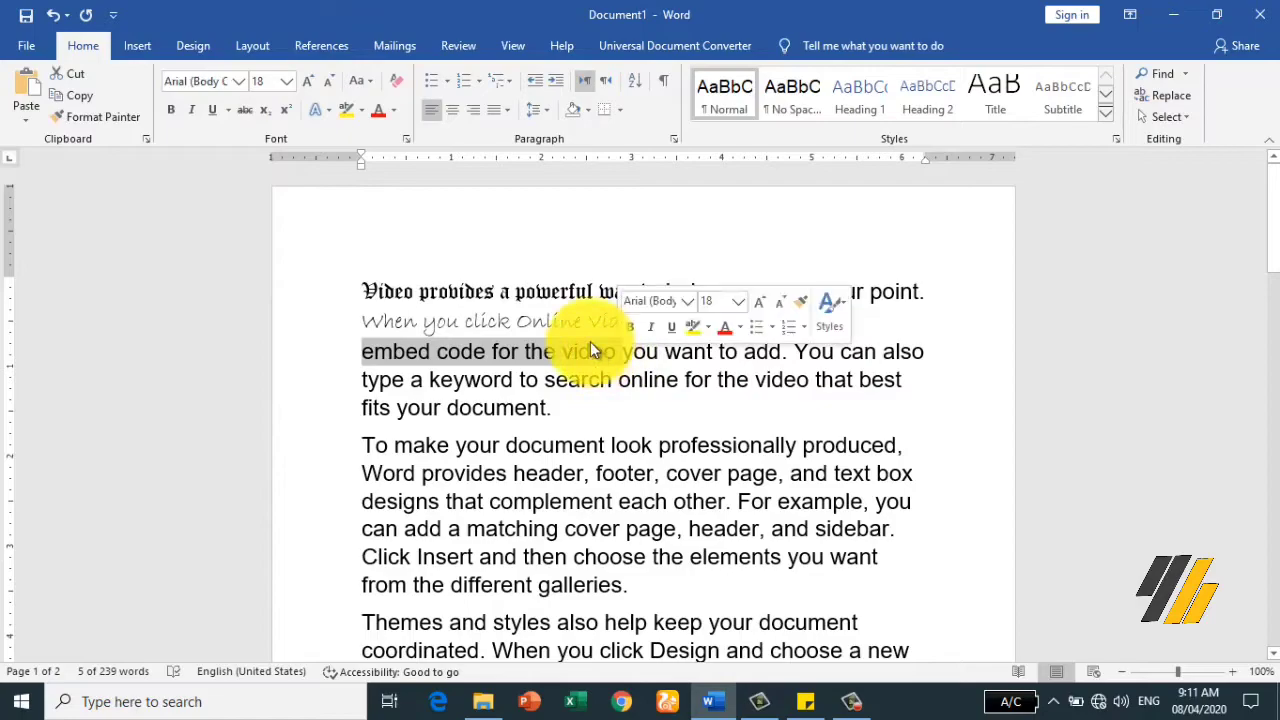
click(237, 85)
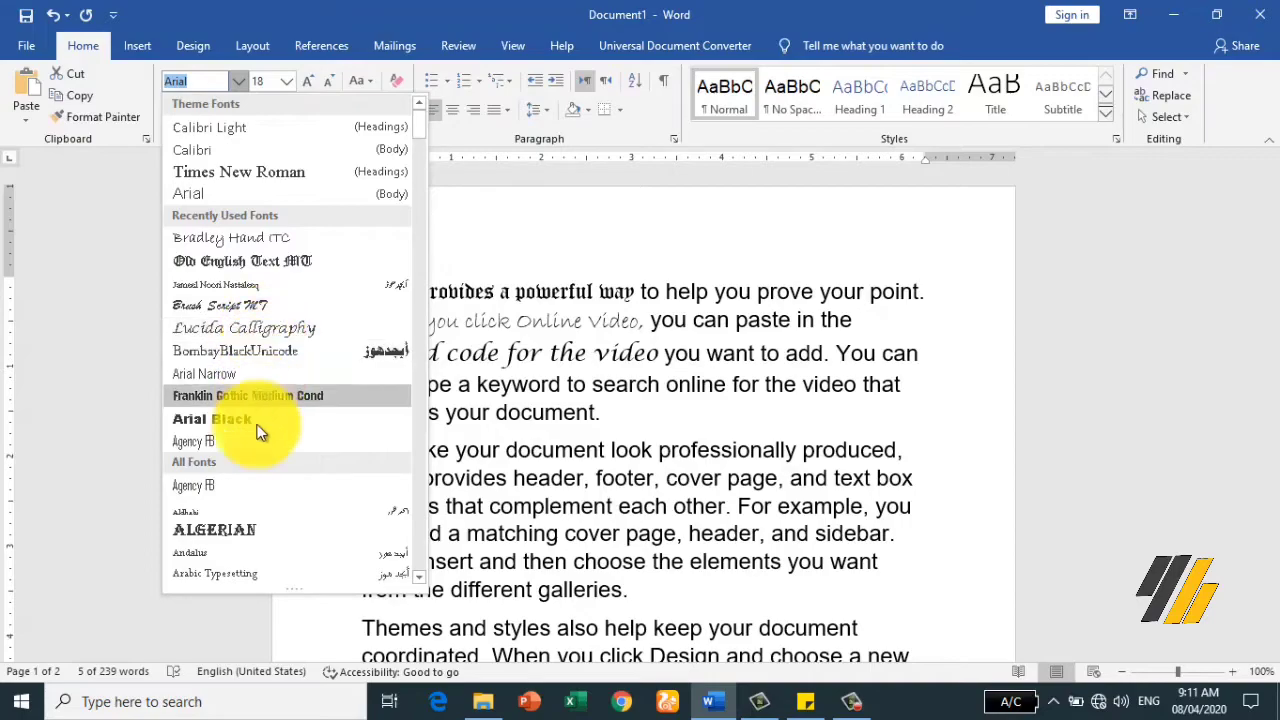
key(Escape)
text(Algerian)
key(Return)
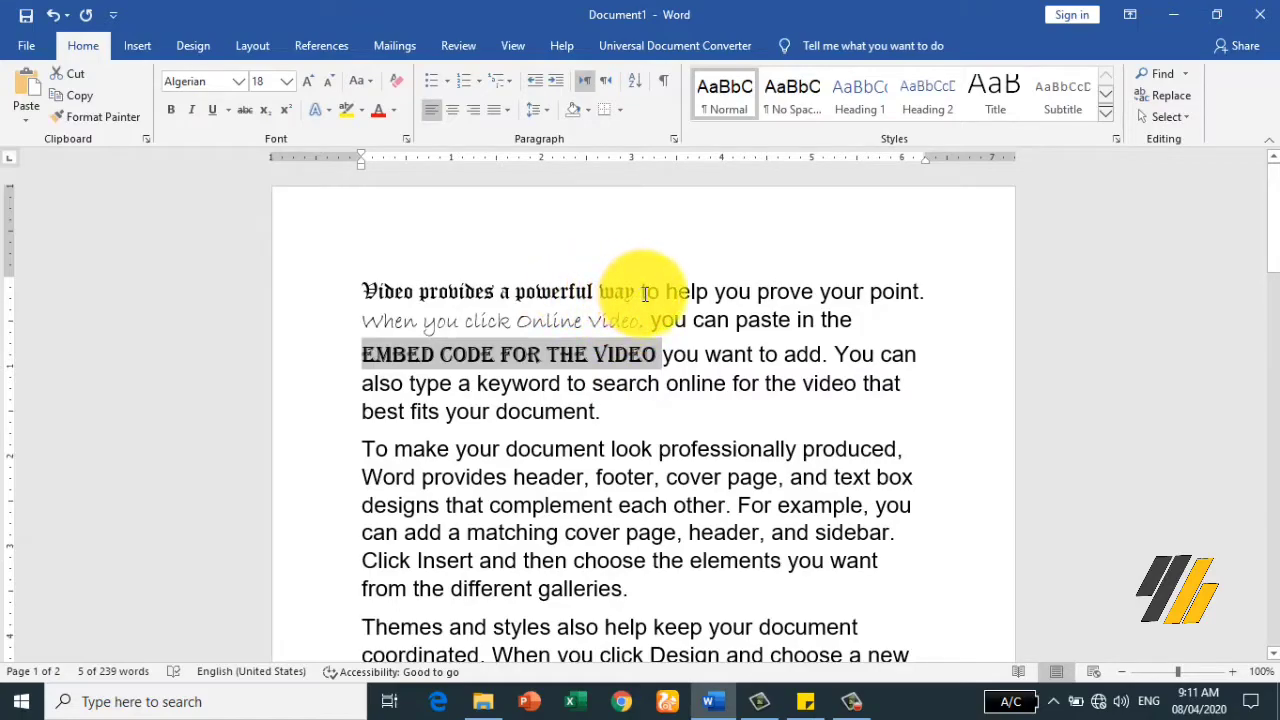
Step: Enlarge the phrase 'to help you prove' to 24 pt
drag(640, 294, 812, 295)
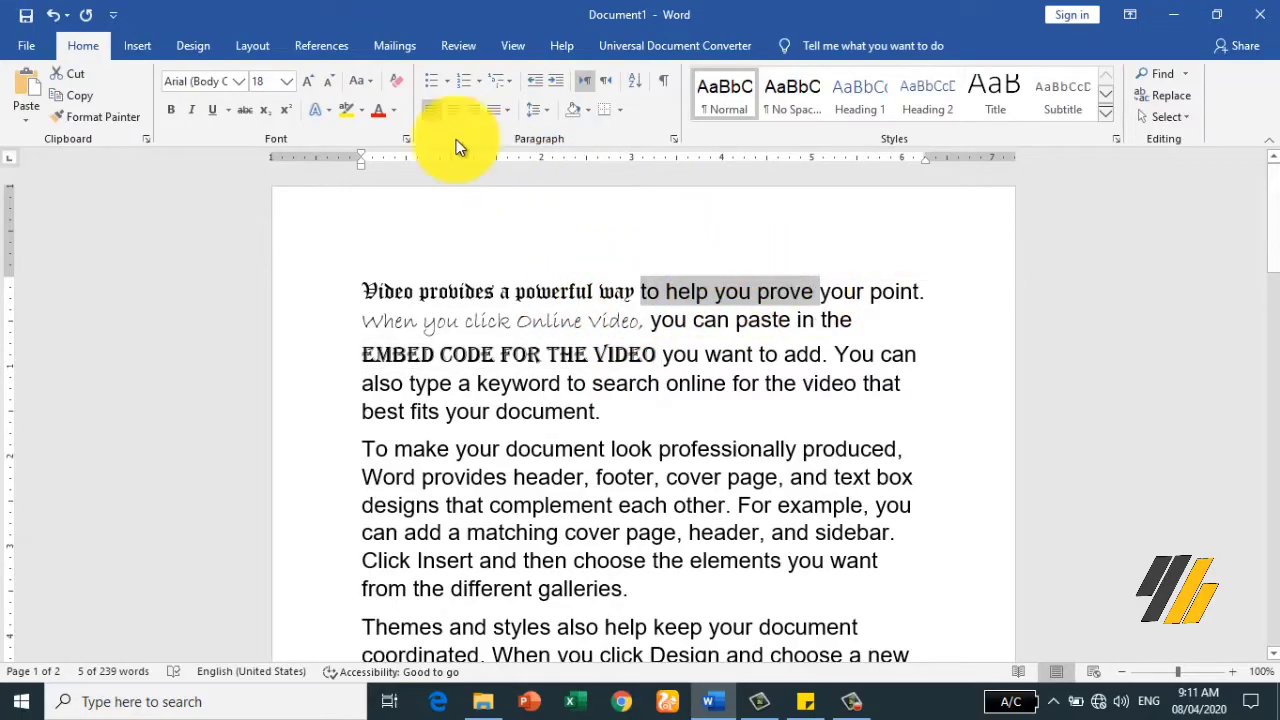
click(309, 83)
click(309, 83)
click(309, 83)
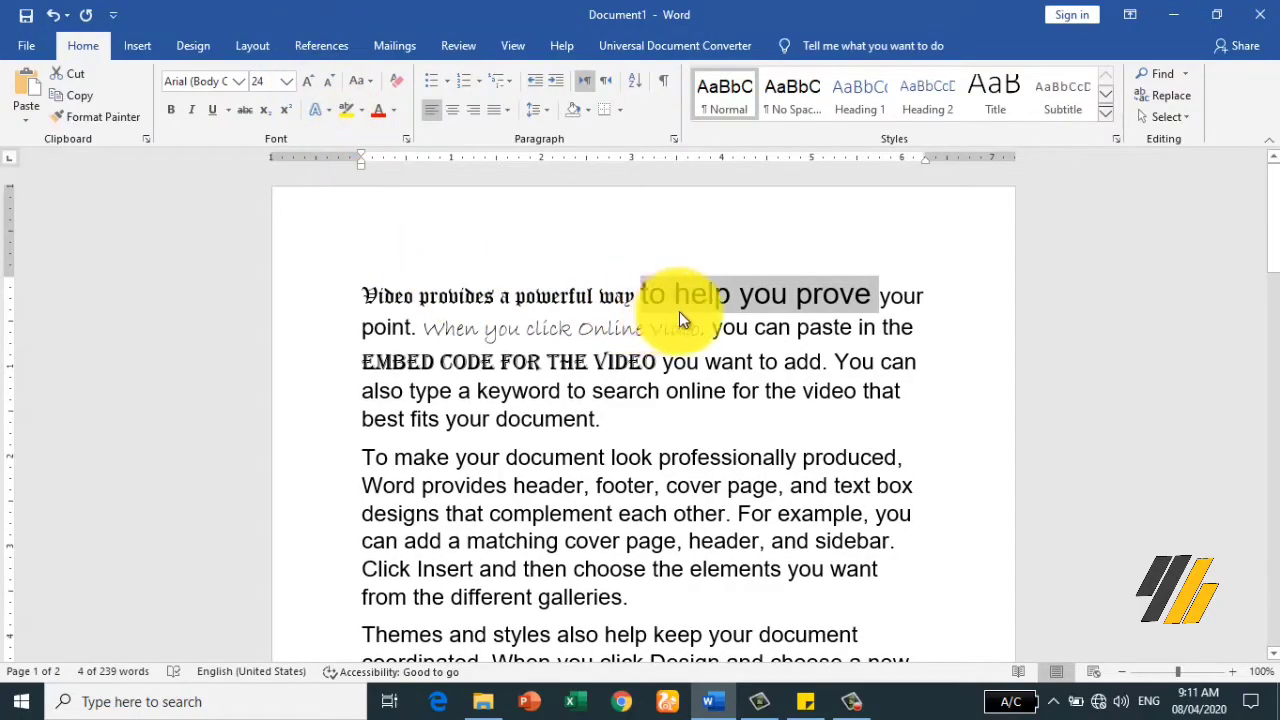
Step: Shrink the words 'you can' step by step to smaller sizes
drag(712, 328, 783, 332)
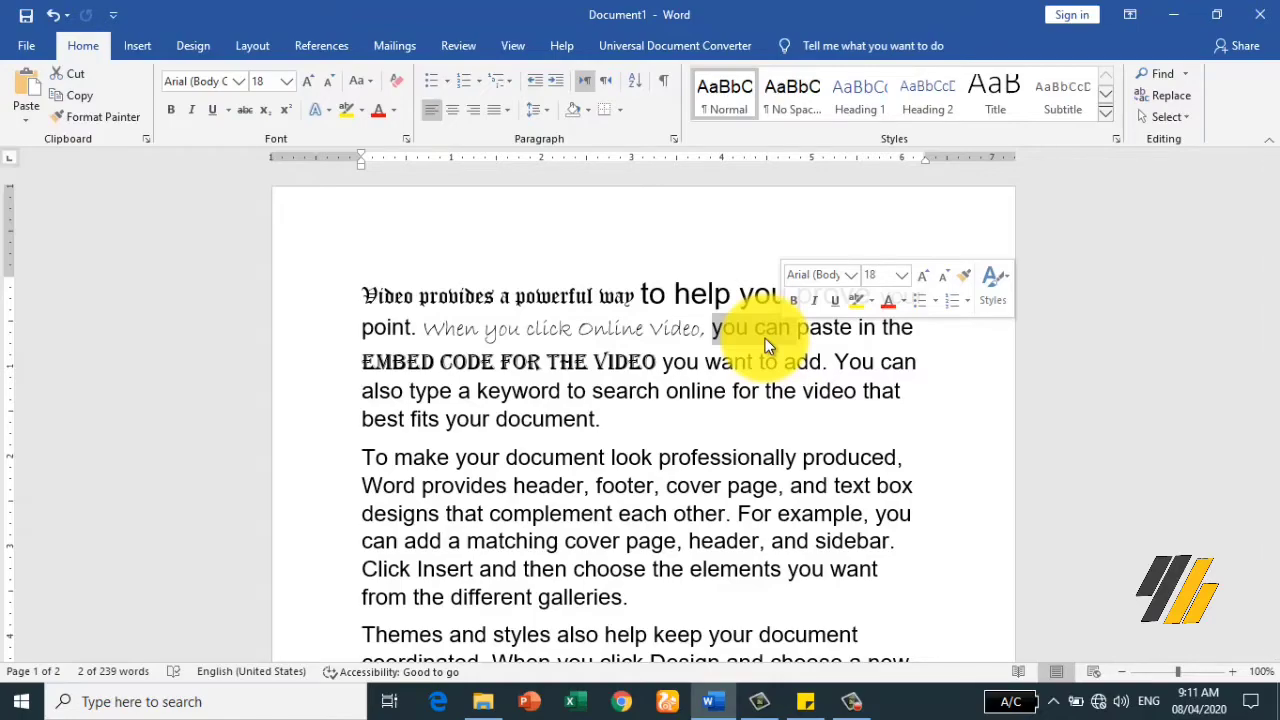
click(330, 86)
click(330, 86)
click(330, 86)
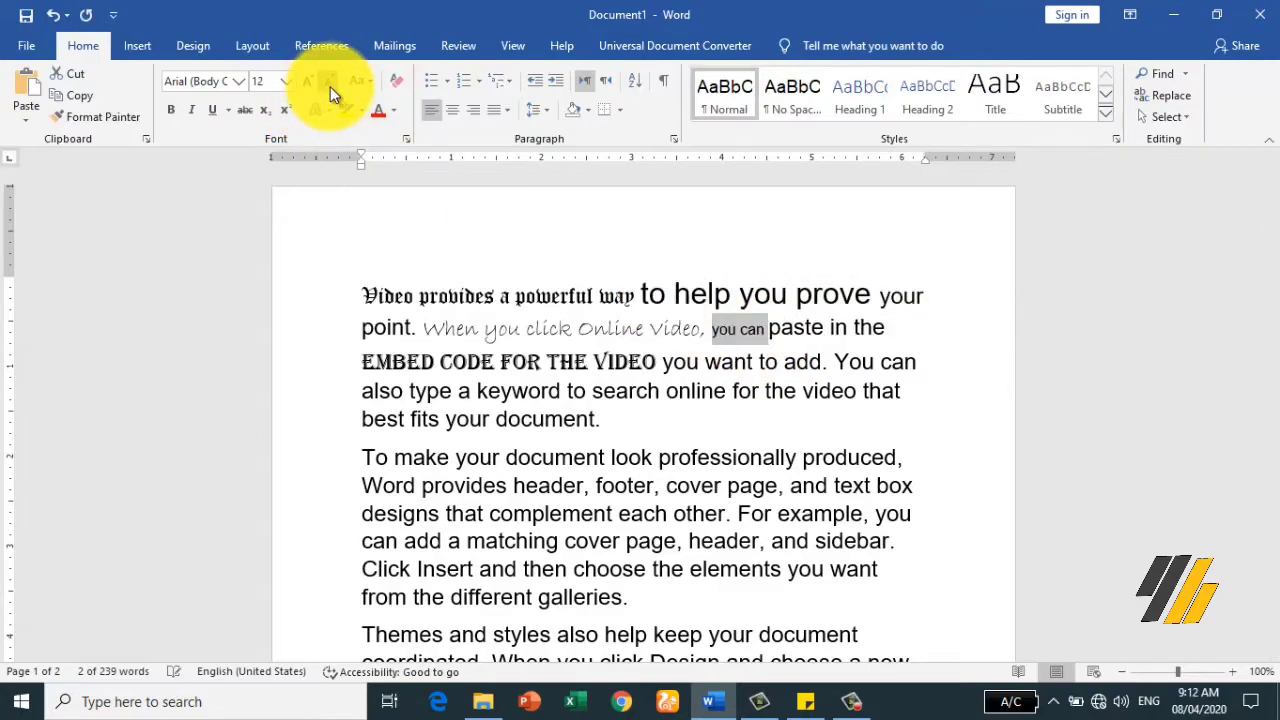
click(330, 86)
click(330, 86)
click(330, 86)
click(330, 86)
click(330, 86)
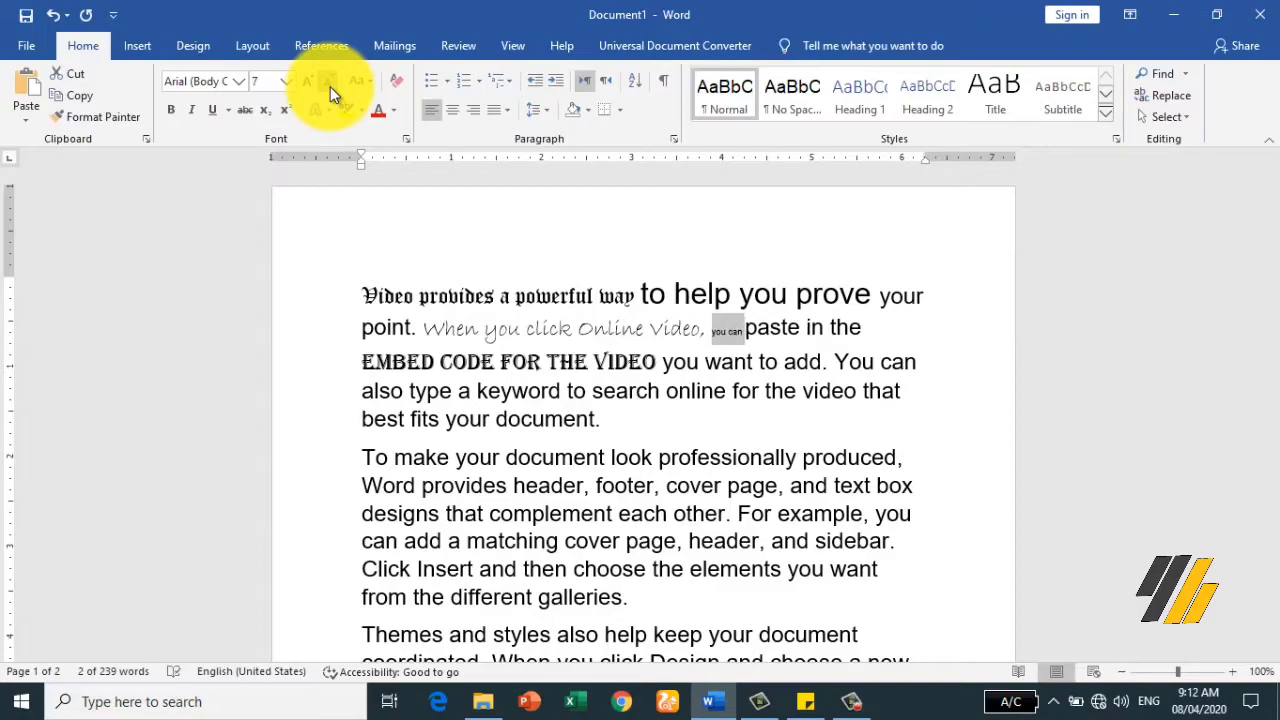
click(330, 86)
click(330, 86)
click(330, 86)
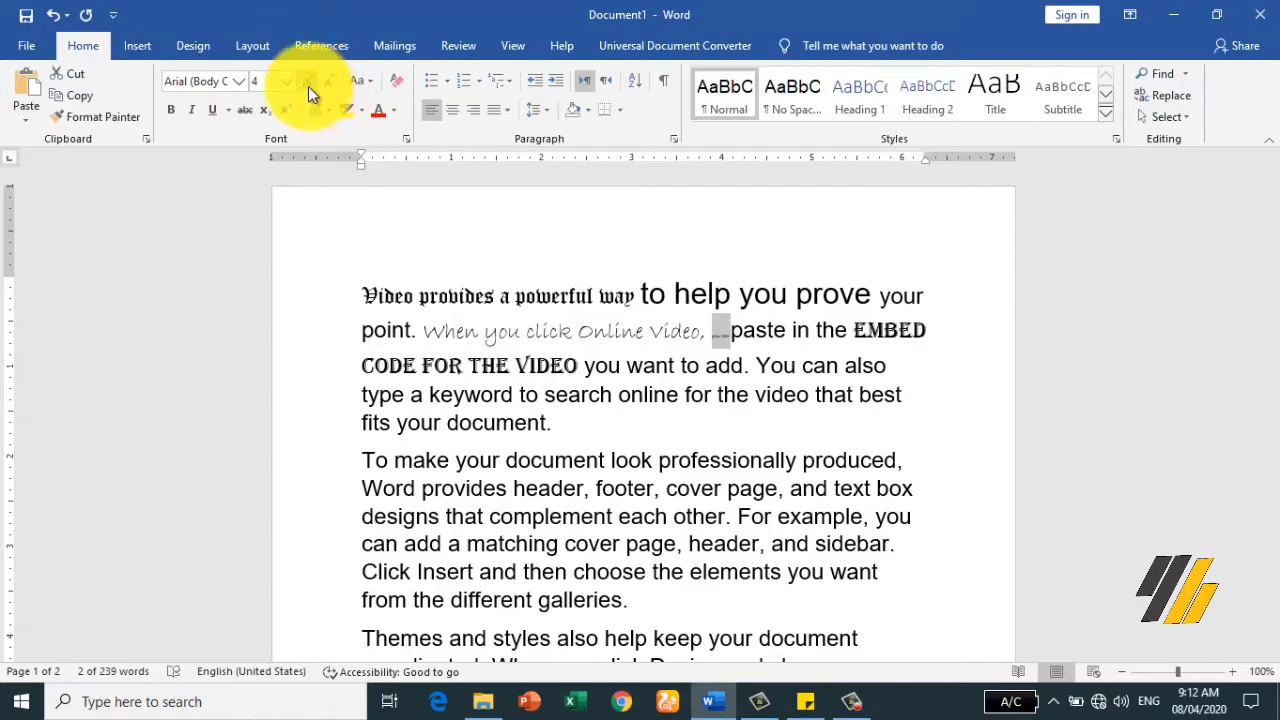
Step: Grow 'you can' back up, leaving it at 14 pt
click(308, 86)
click(308, 86)
click(308, 86)
click(308, 86)
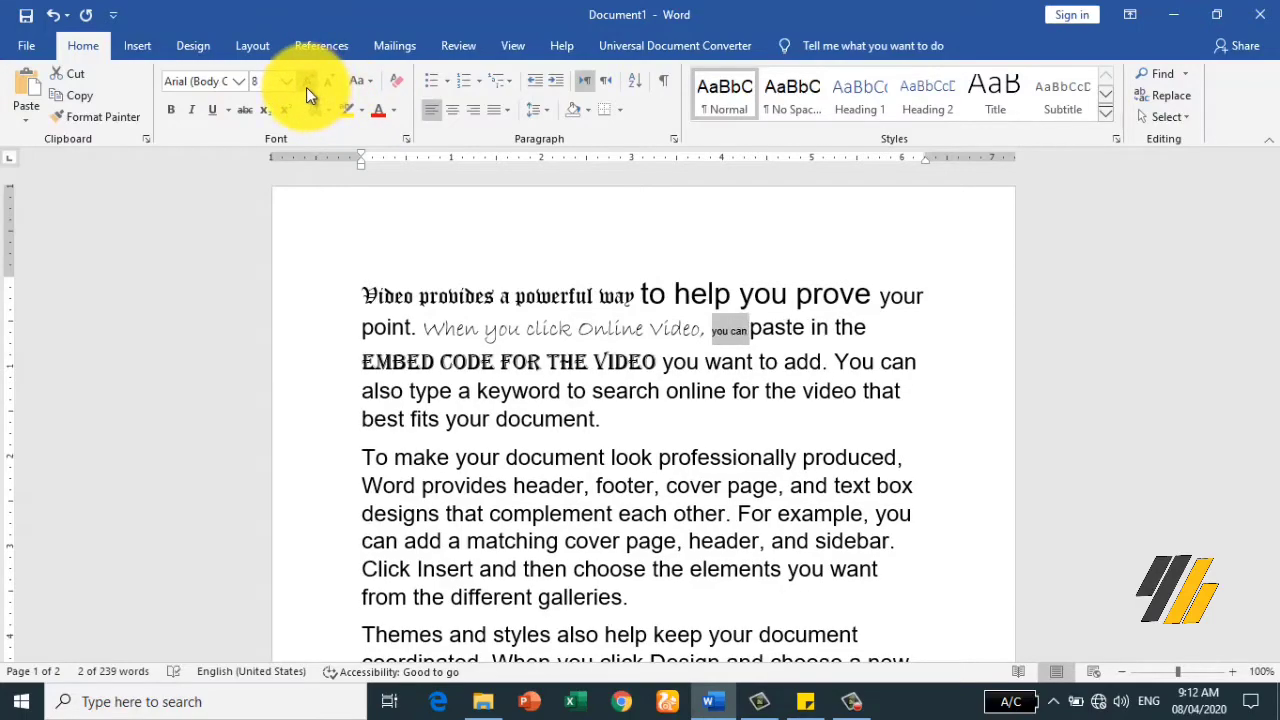
click(306, 87)
click(306, 87)
click(306, 87)
click(306, 87)
click(306, 87)
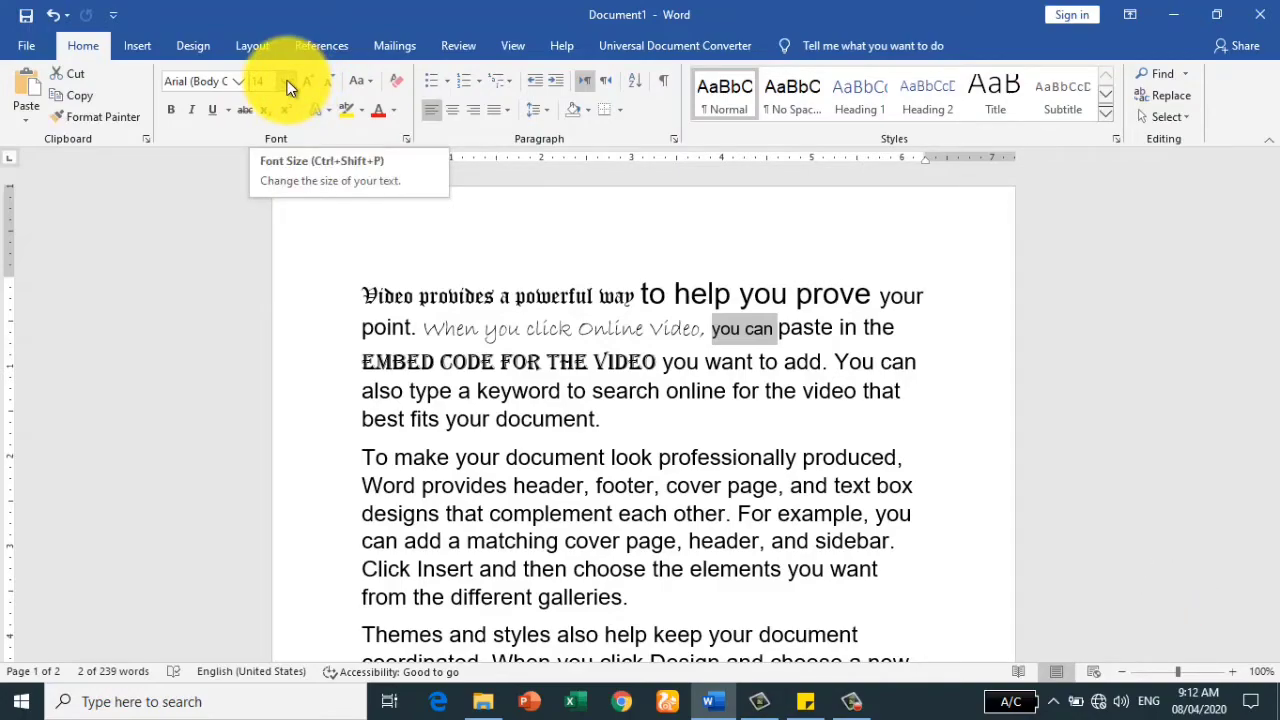
Step: Set the words 'you can' to 100 pt
click(287, 88)
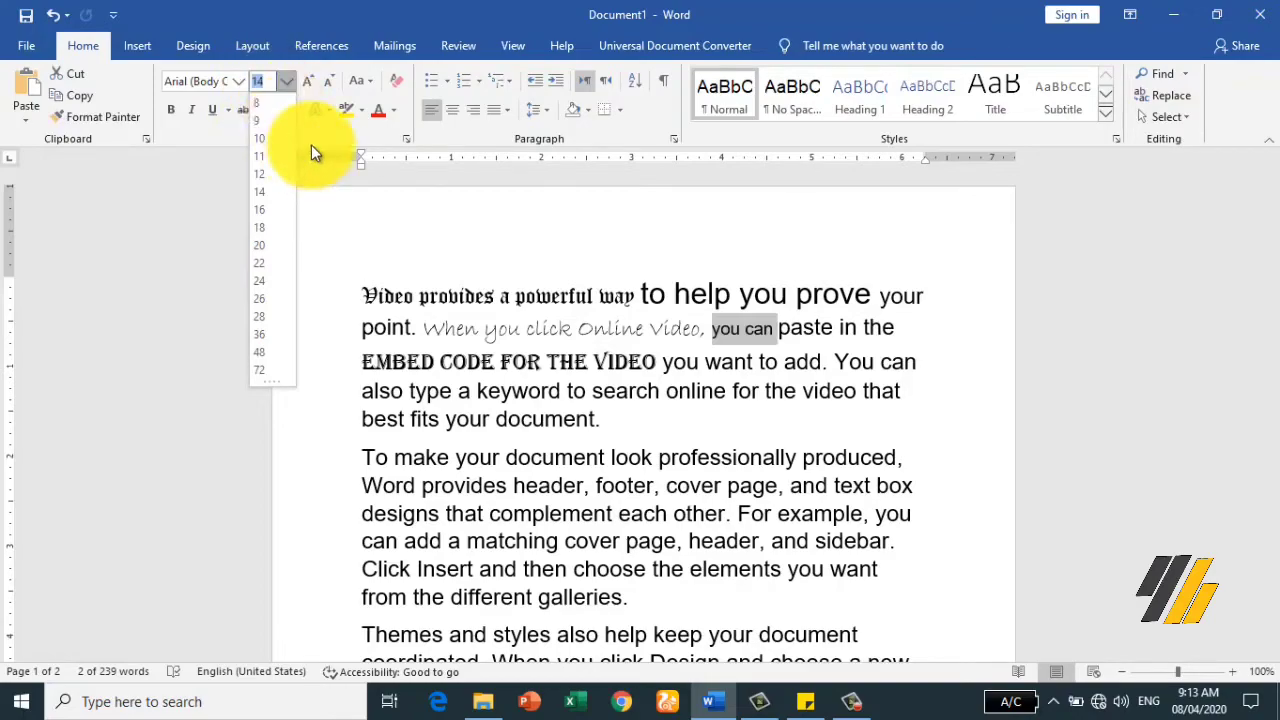
text(100)
key(Return)
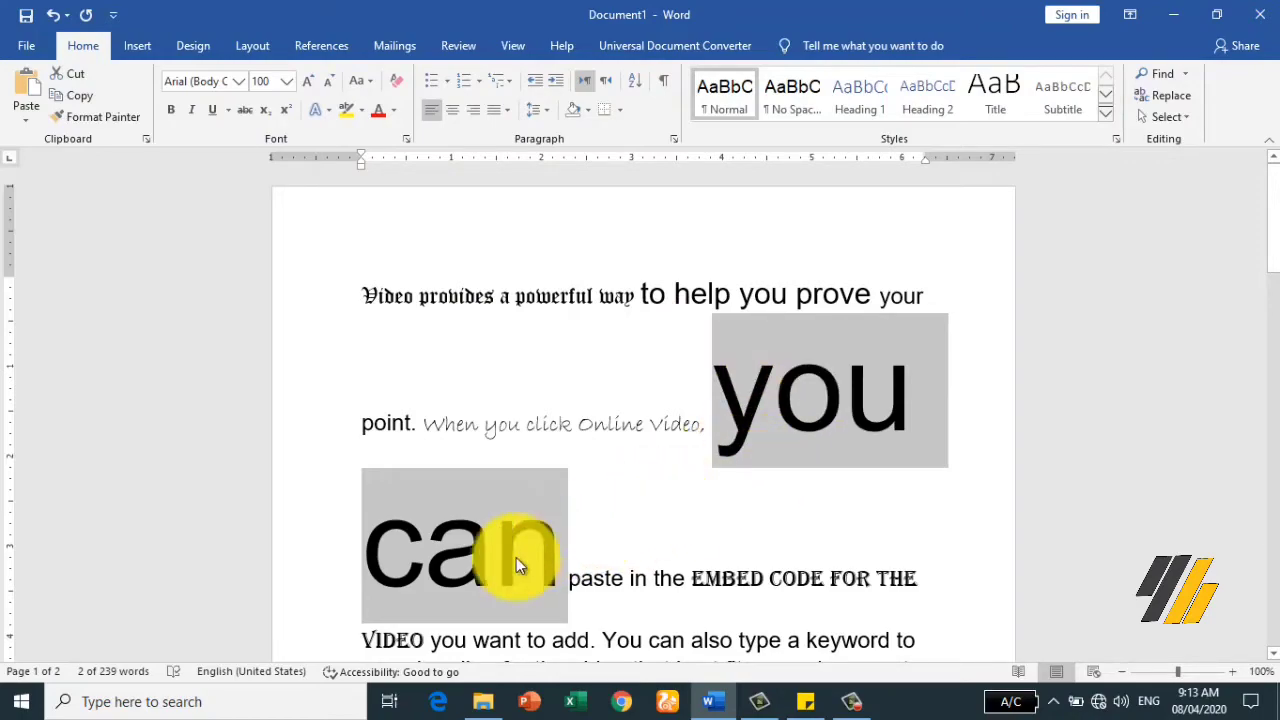
Step: Scroll to check the 100-pt 'you can', then select all the document text
scroll(605, 449, down, 3)
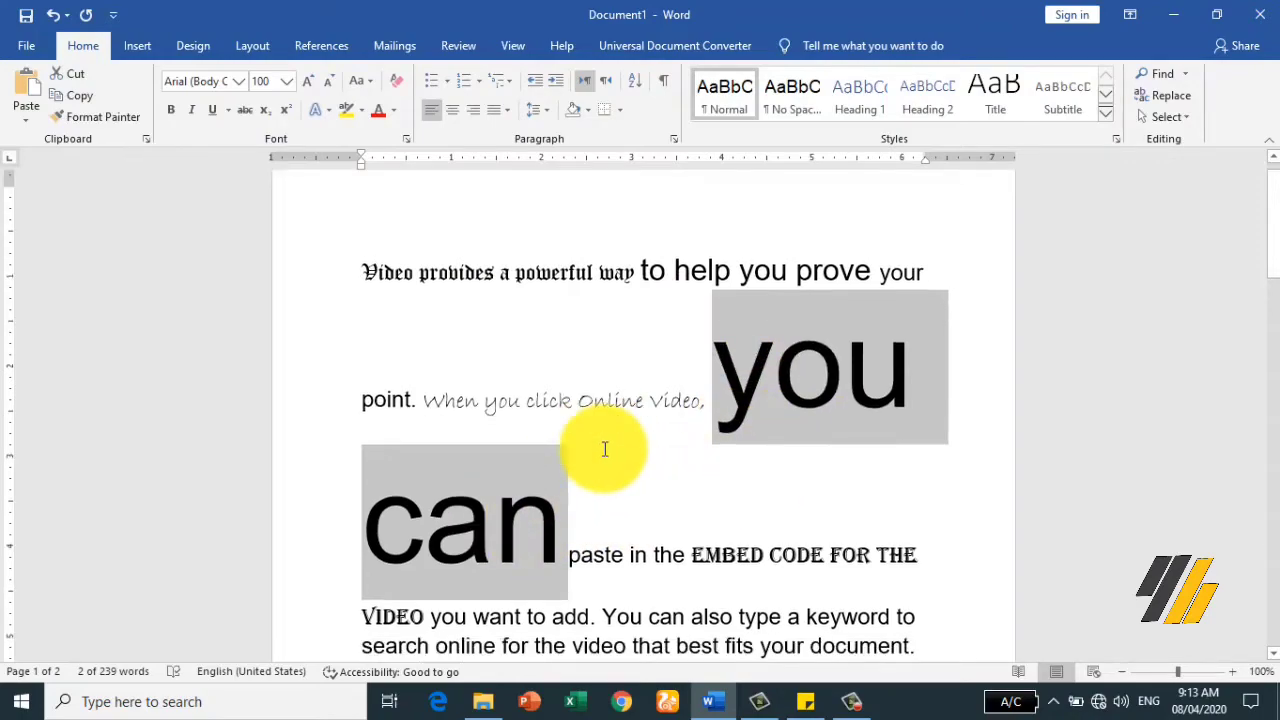
scroll(605, 449, up, 3)
scroll(605, 449, down, 2)
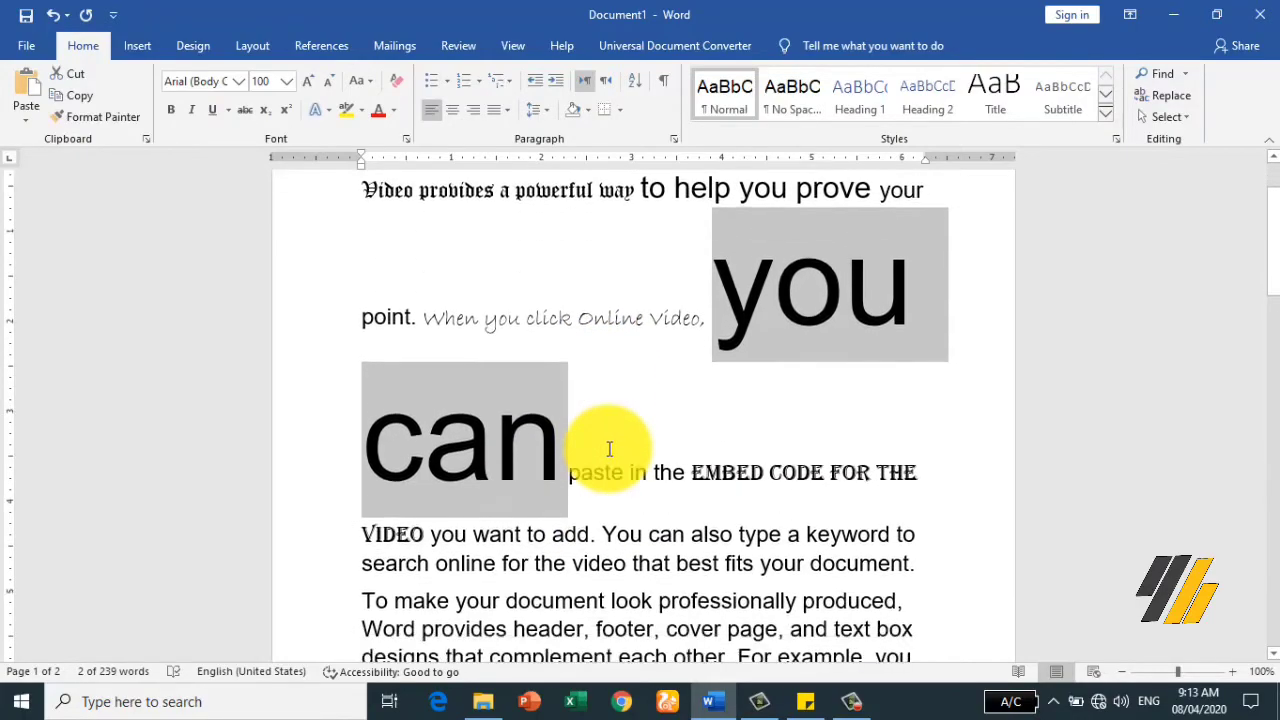
scroll(609, 449, down, 1)
scroll(609, 449, up, 3)
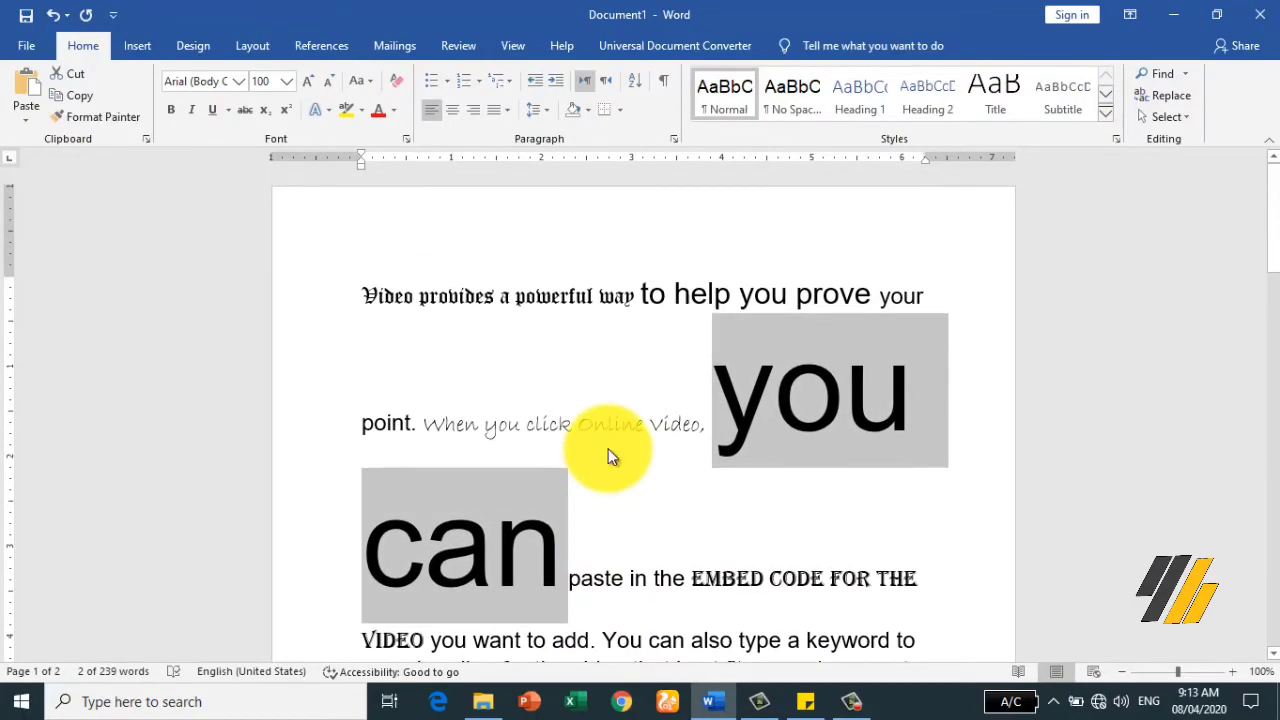
key(ctrl+a)
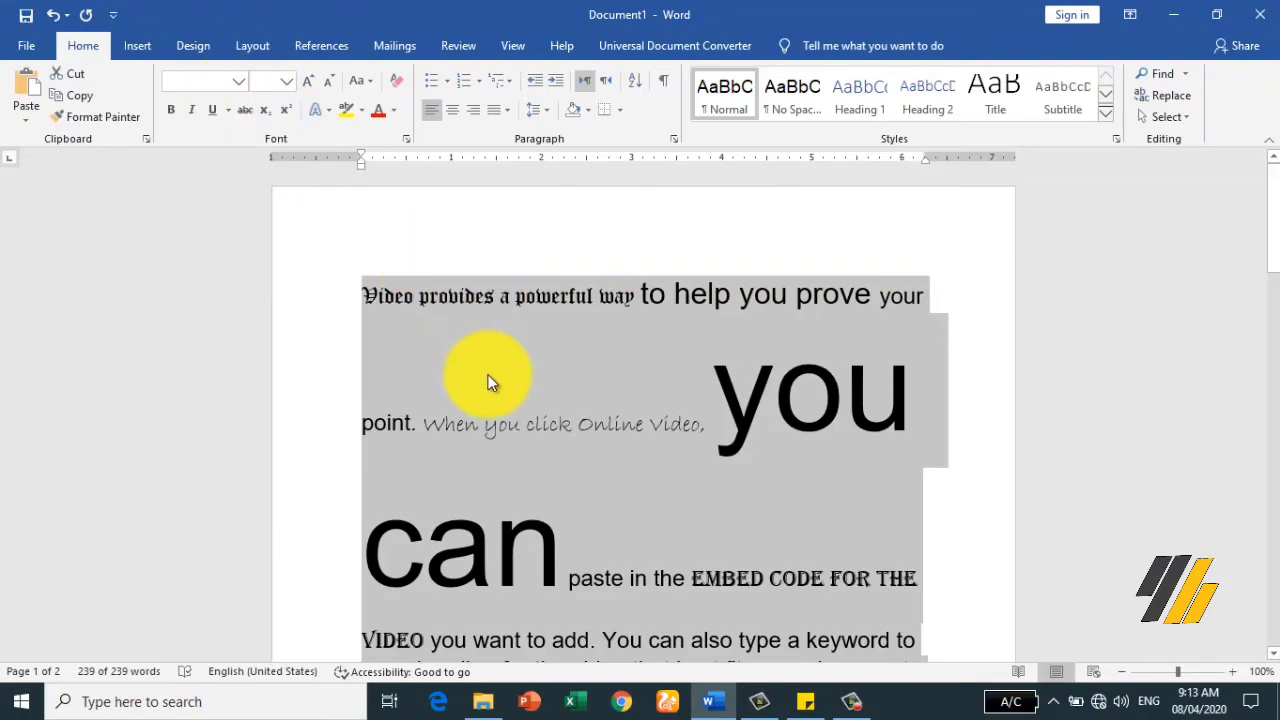
click(512, 332)
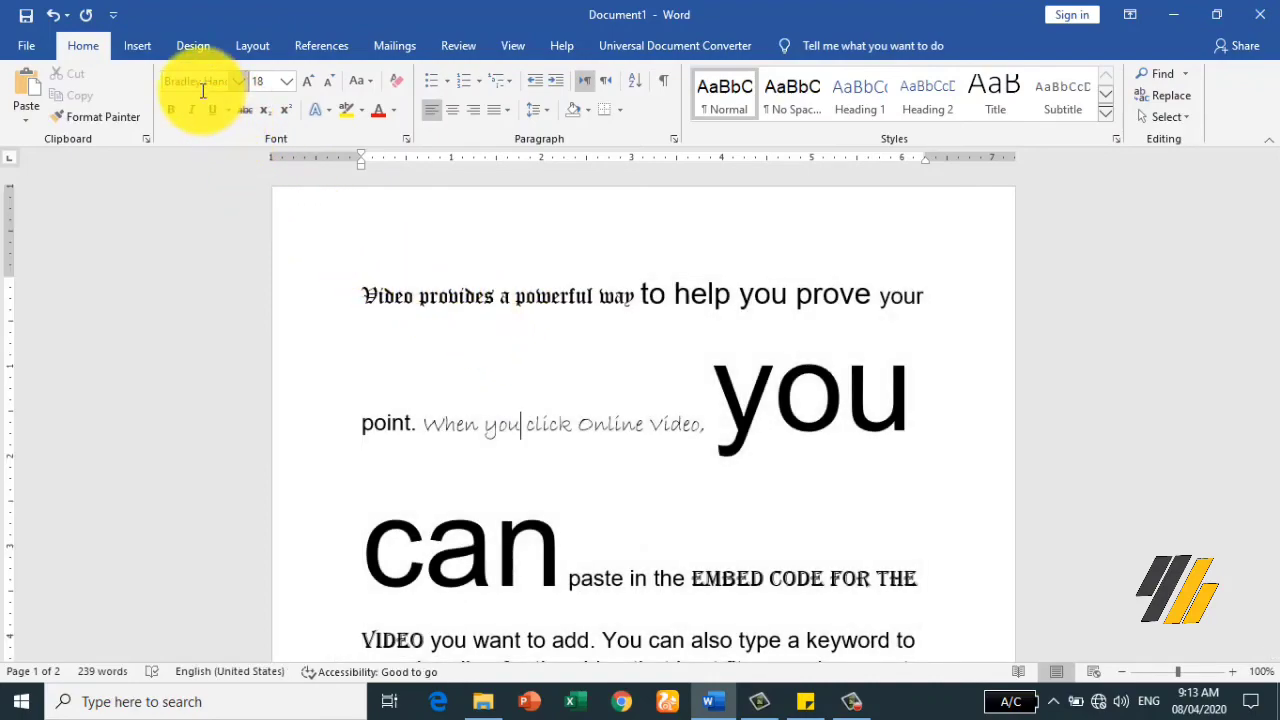
click(237, 84)
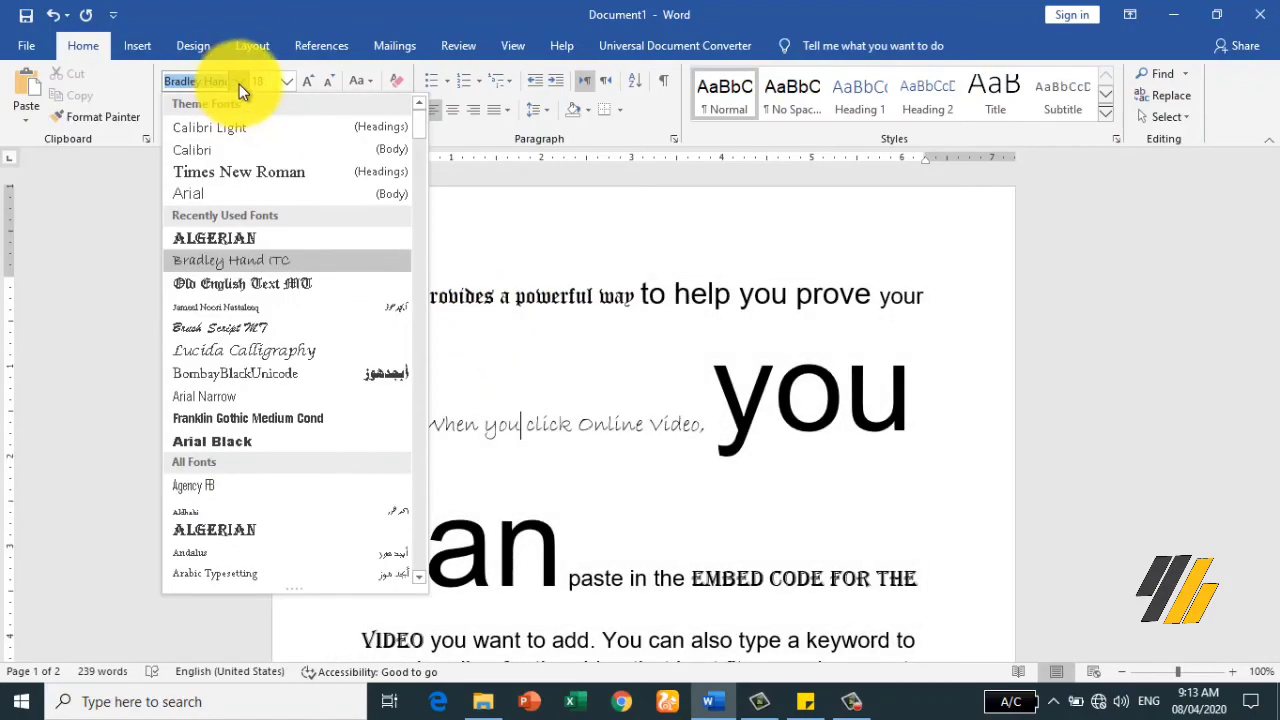
click(671, 268)
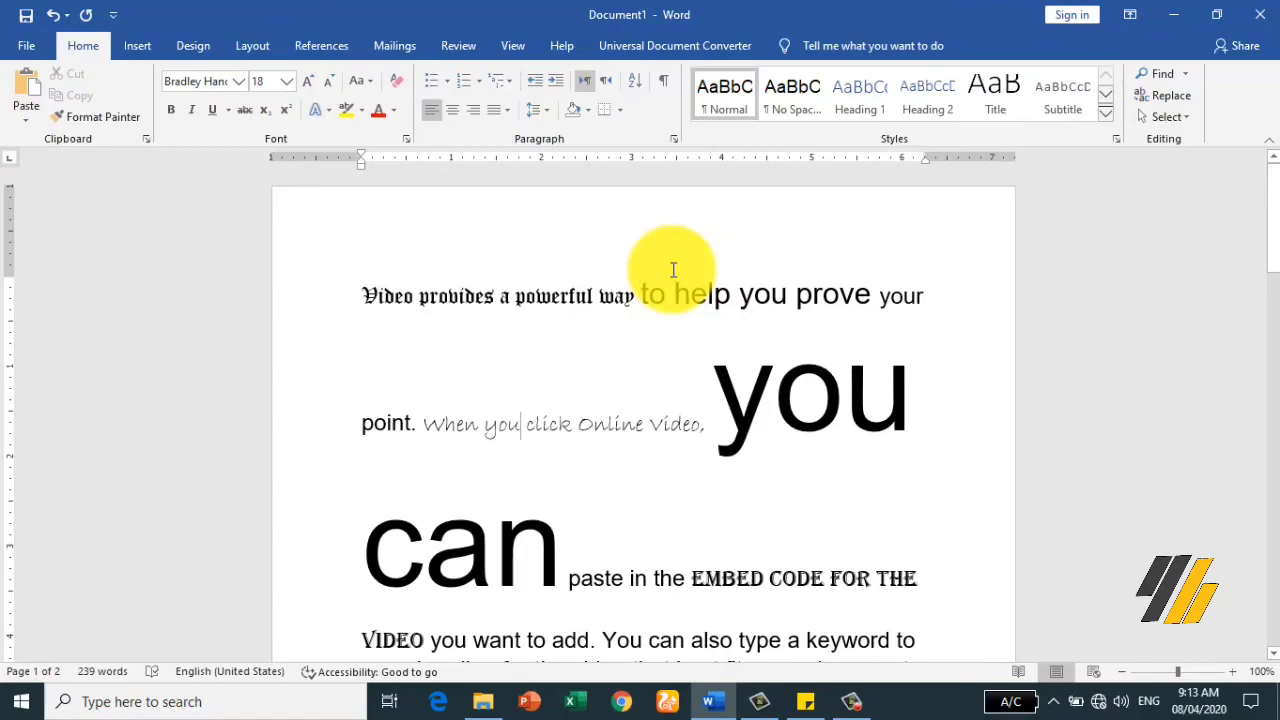